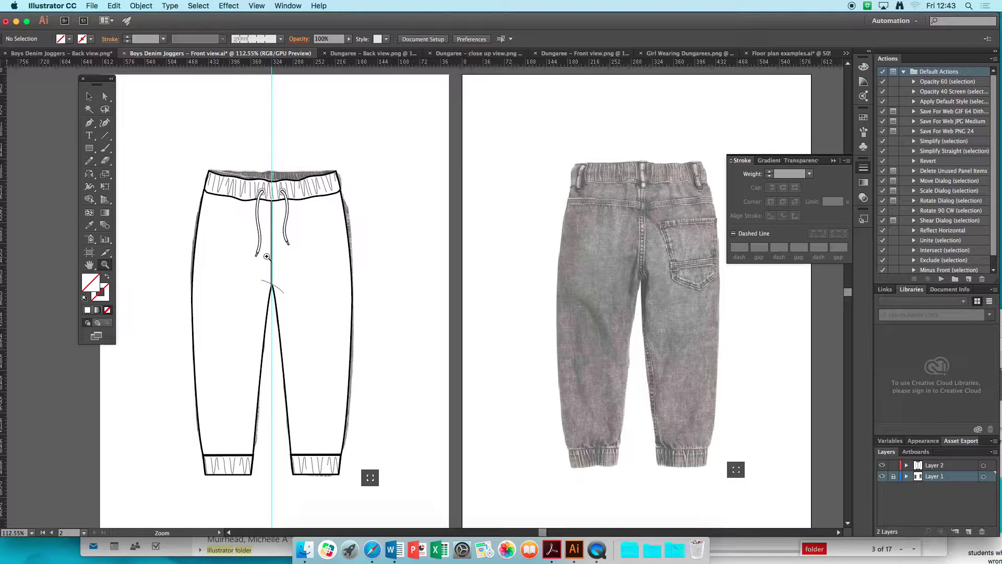
Move the two waistband drawstrings closer to the centre-front line, one on each side
left_click_drag(273, 255, 280, 254)
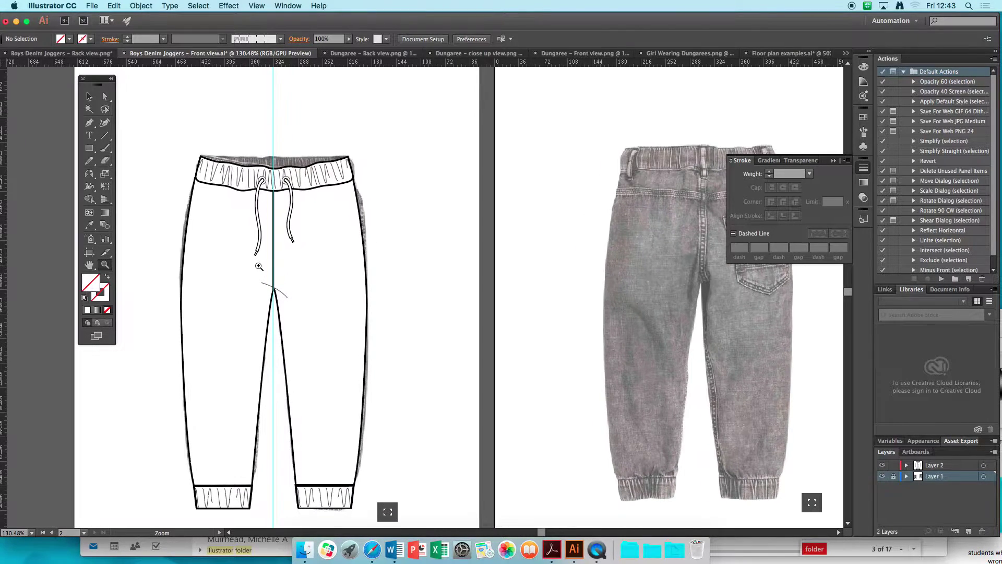
left_click(260, 266)
left_click(466, 287)
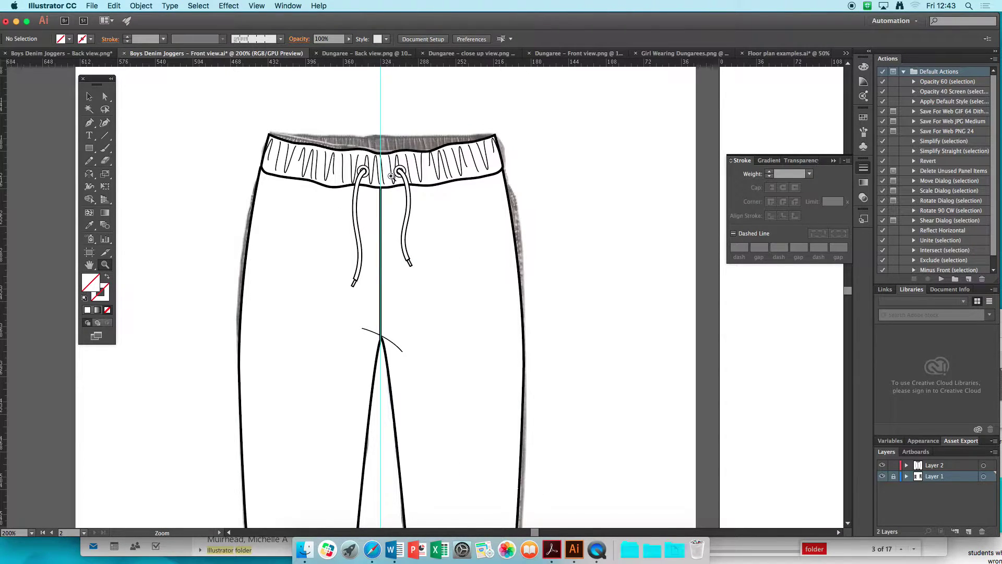
left_click(89, 98)
left_click_drag(400, 172, 372, 174)
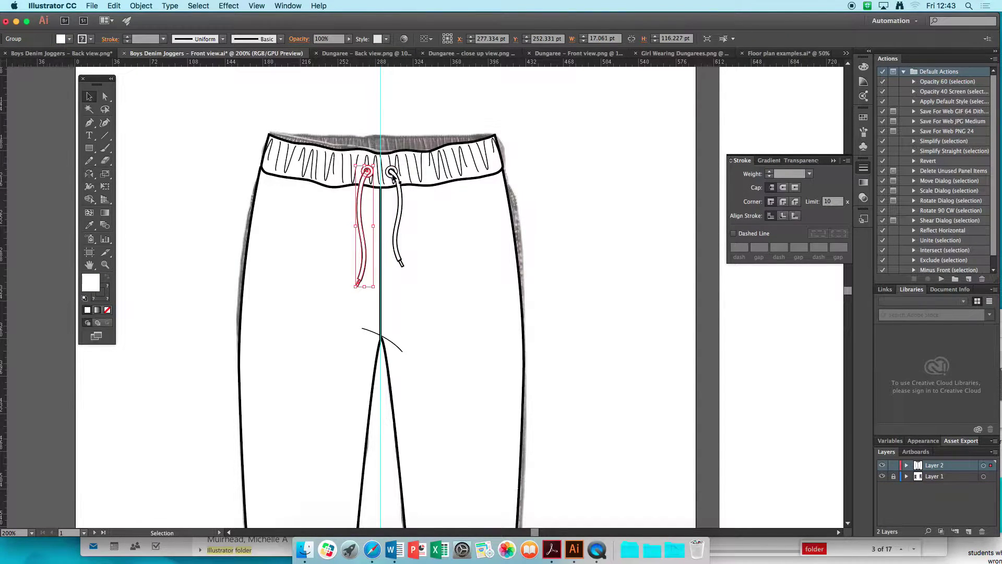
left_click(393, 172, "shift")
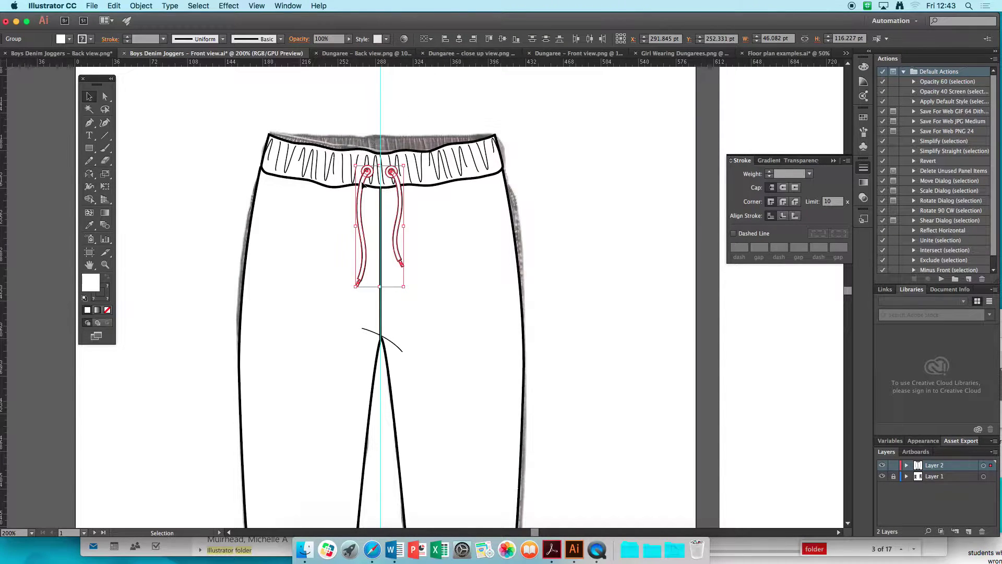
left_click(582, 186)
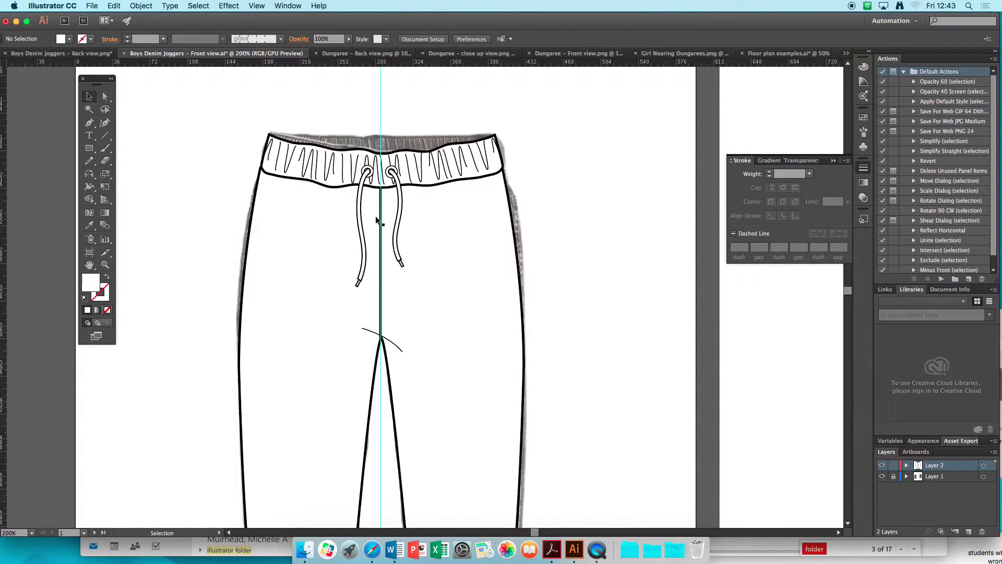
Select both drawstrings and display the Align options in the clear area beside the trousers
left_click(368, 178)
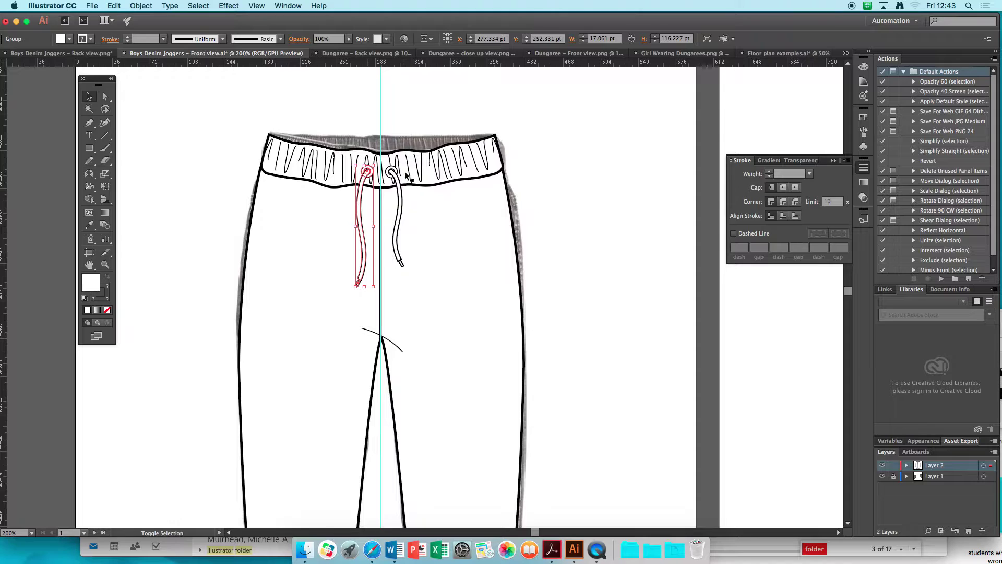
left_click(398, 187, "shift")
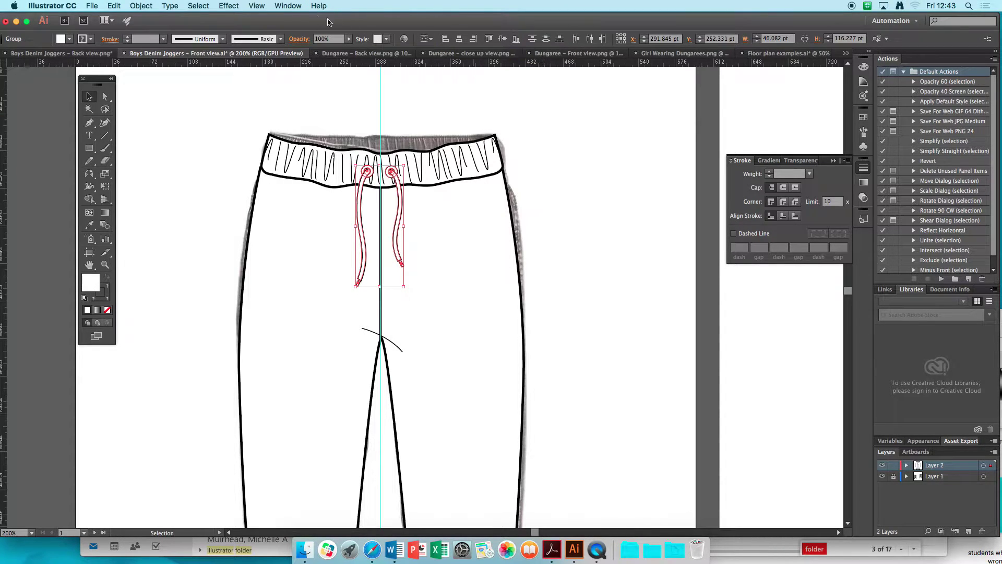
left_click(282, 7)
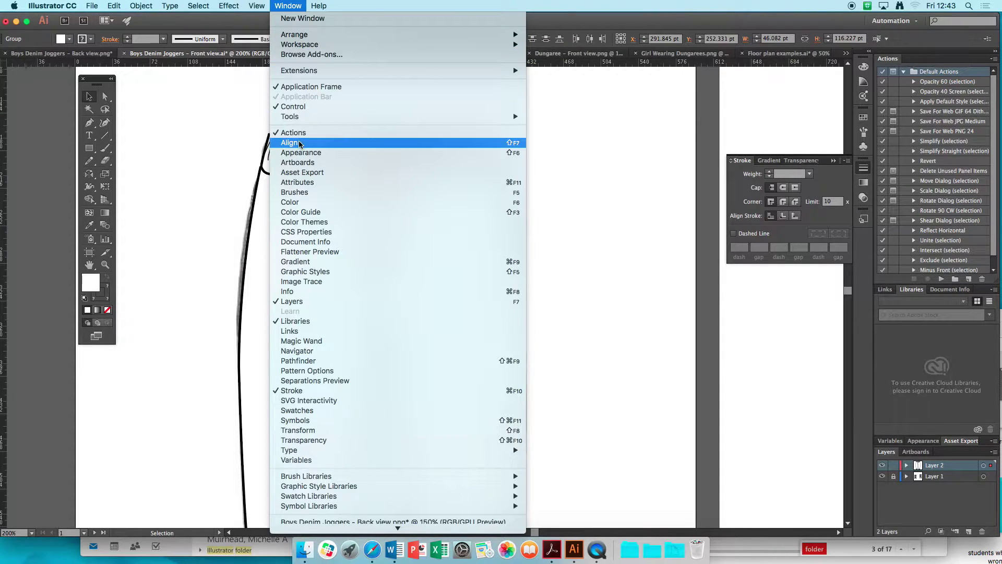
left_click(334, 142)
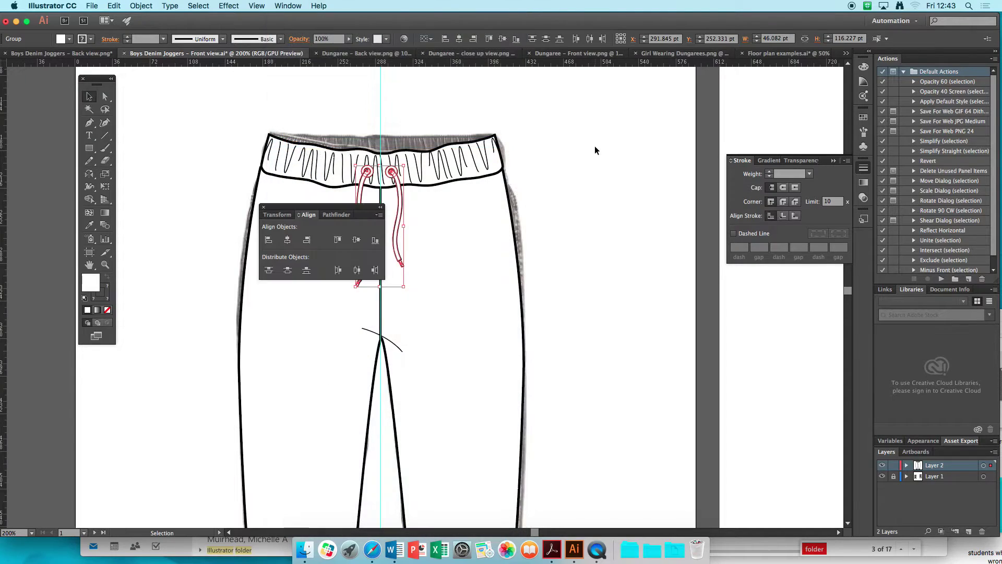
mouse_move(326, 208)
left_mouse_down()
mouse_move(634, 112)
mouse_move(621, 112)
left_mouse_up()
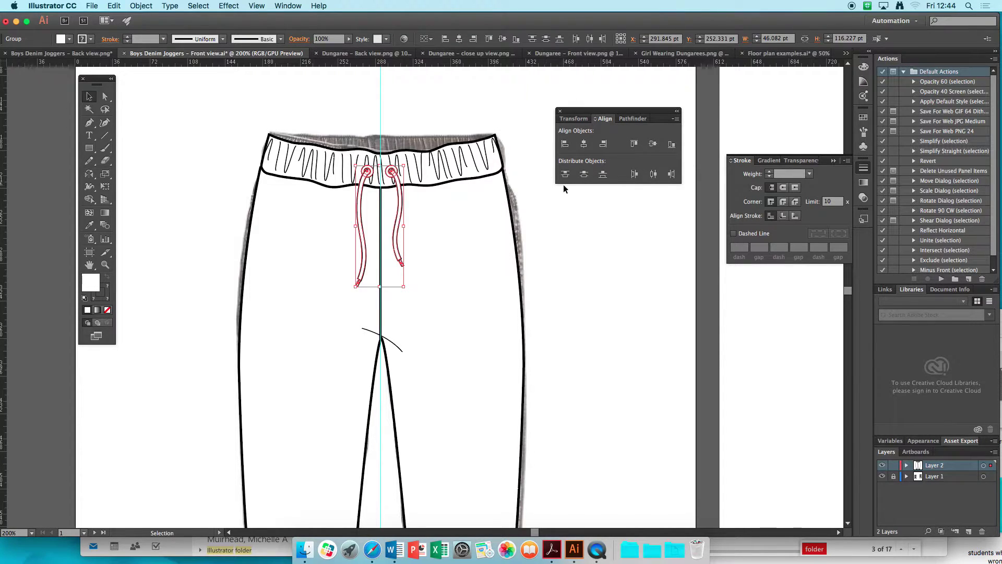
left_click(559, 216)
Adjust individual anchor points on the waistband's upper edge to smooth its wavy curve
left_click(105, 266)
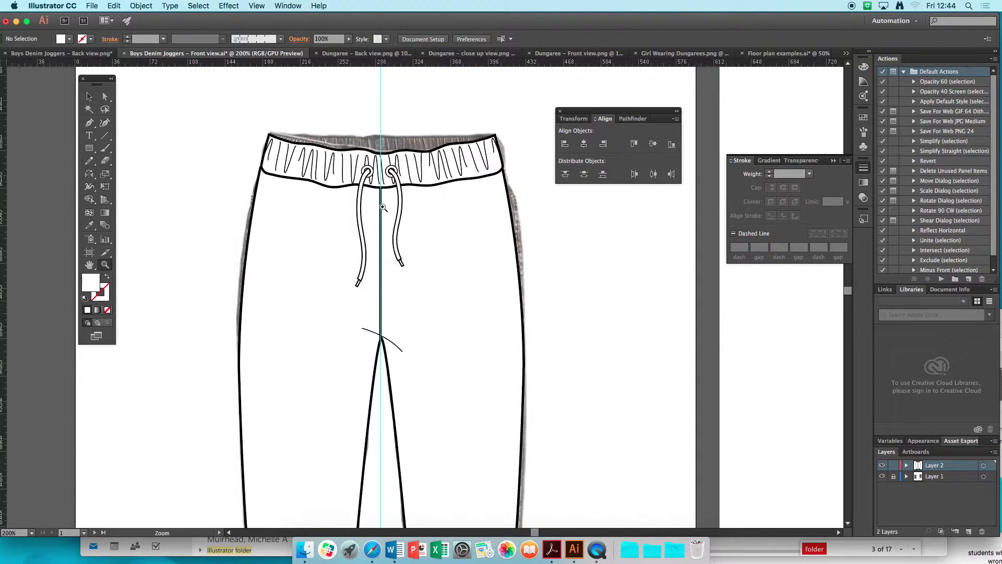
left_click(391, 189)
left_click(441, 294)
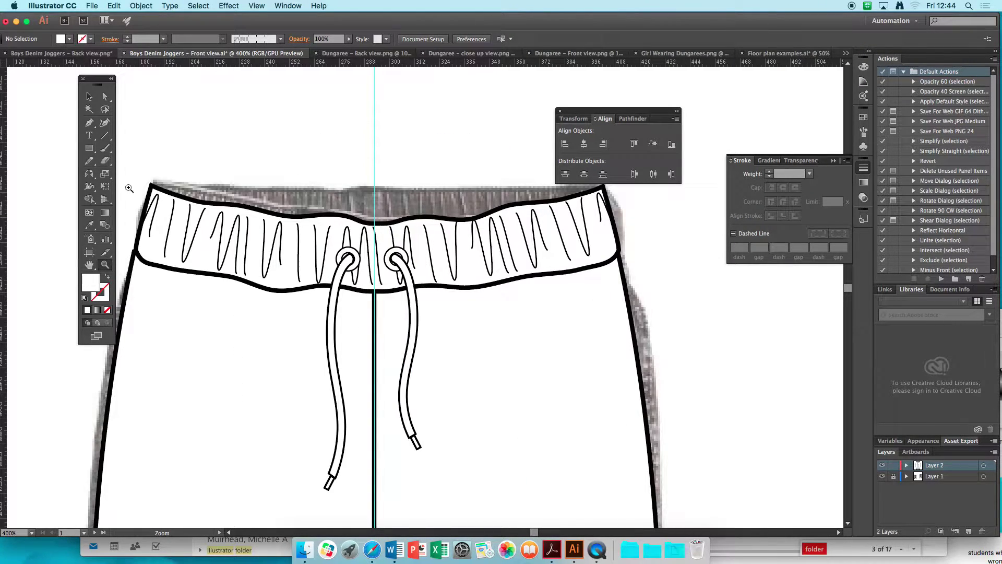
left_click(105, 96)
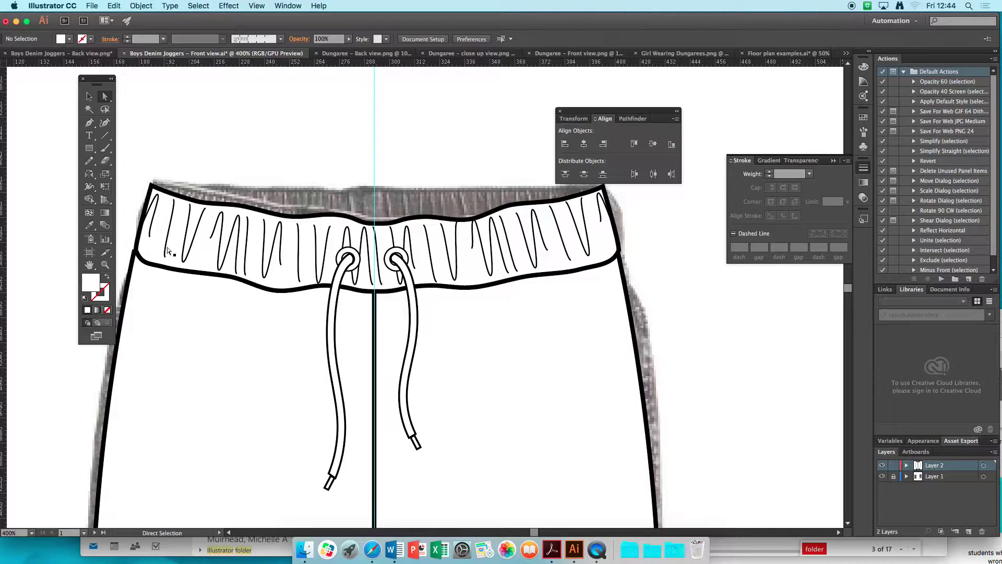
left_click(197, 201)
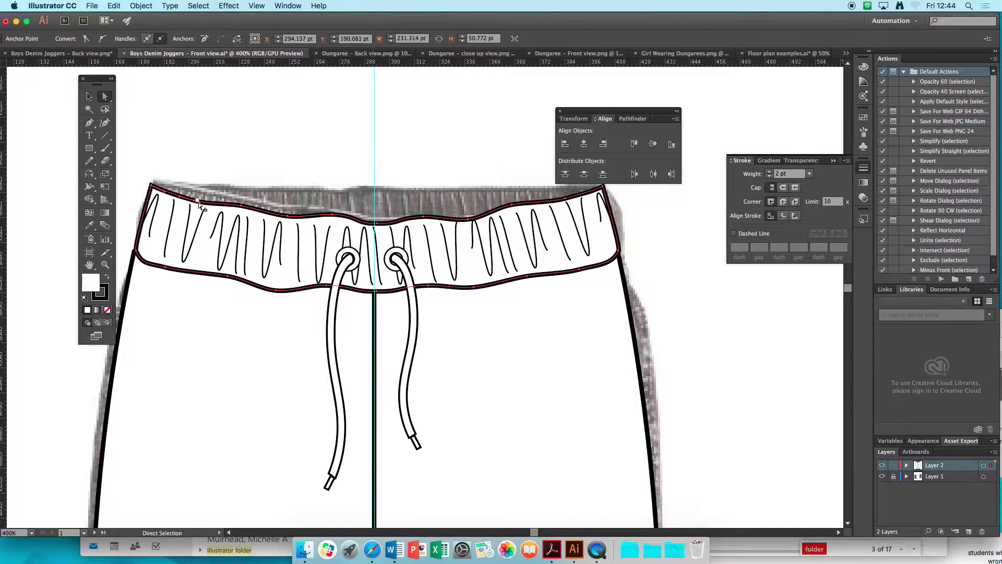
left_click(194, 201)
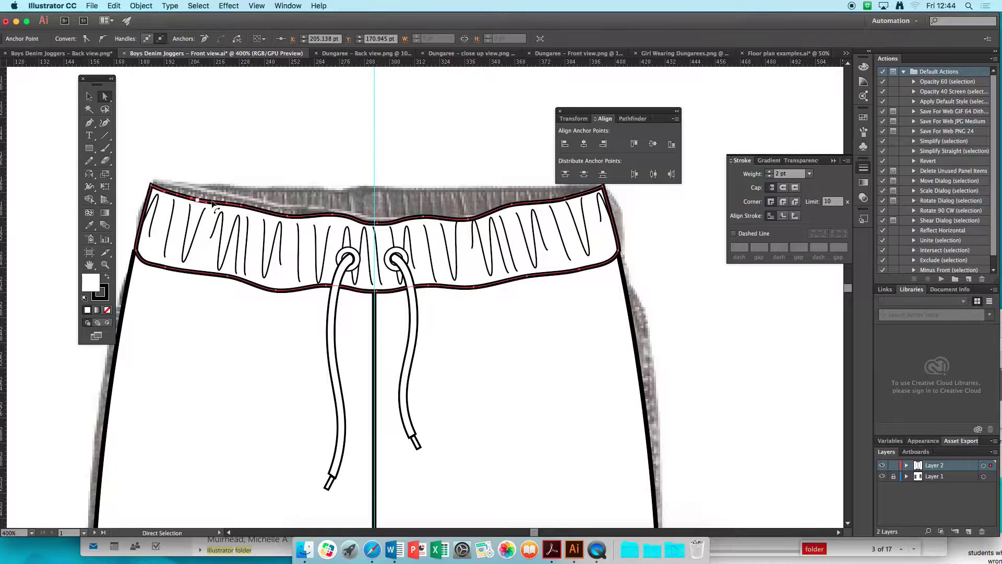
left_click(515, 208)
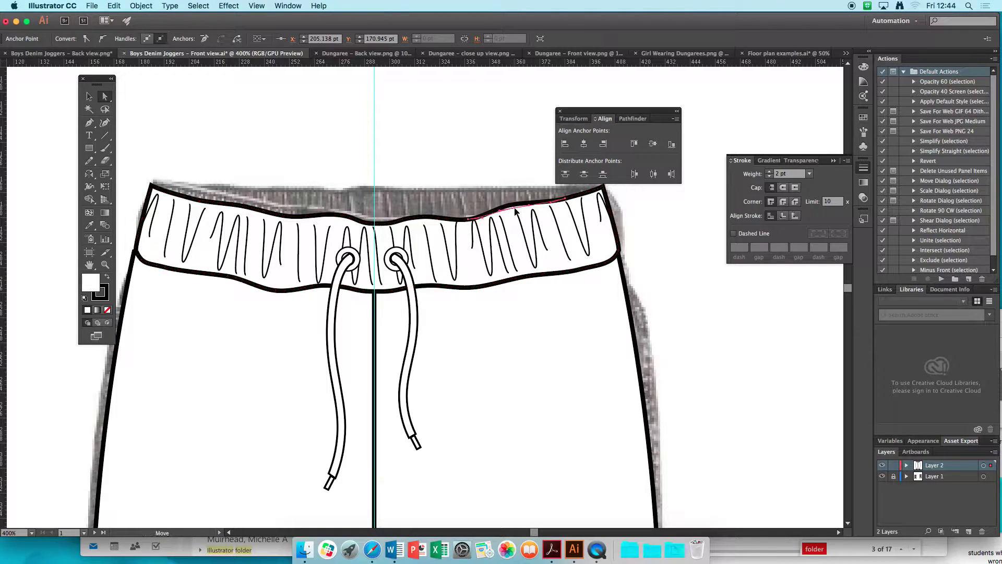
left_click(332, 214)
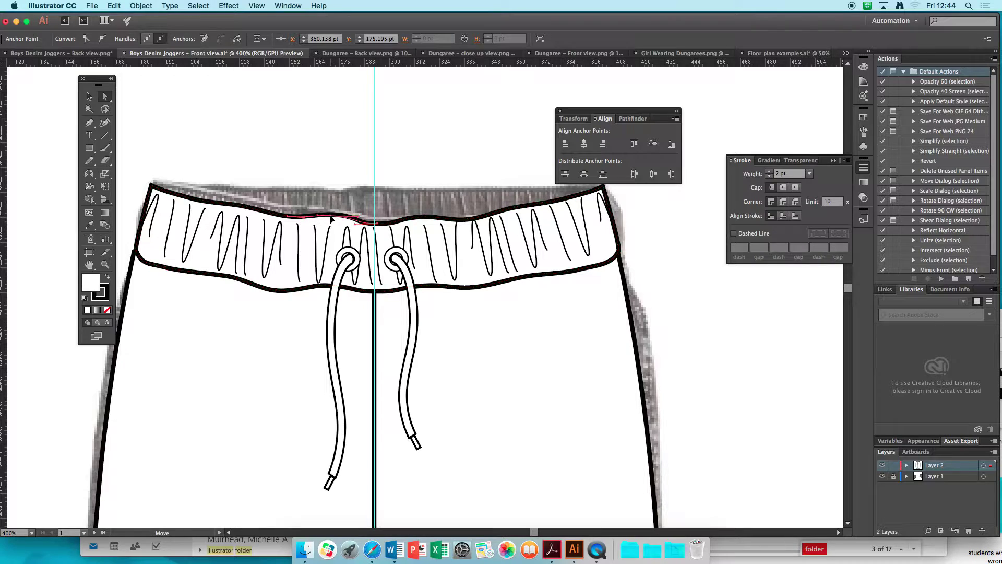
Adjust anchor points along the waistband's lower edge to refine its curve, and deselect the shape
left_click(275, 289)
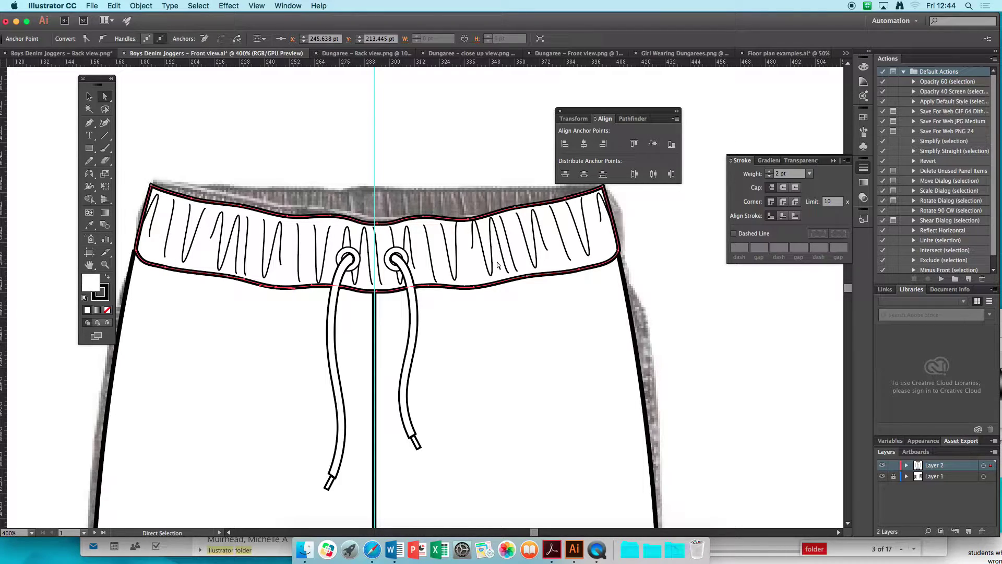
left_click(578, 268)
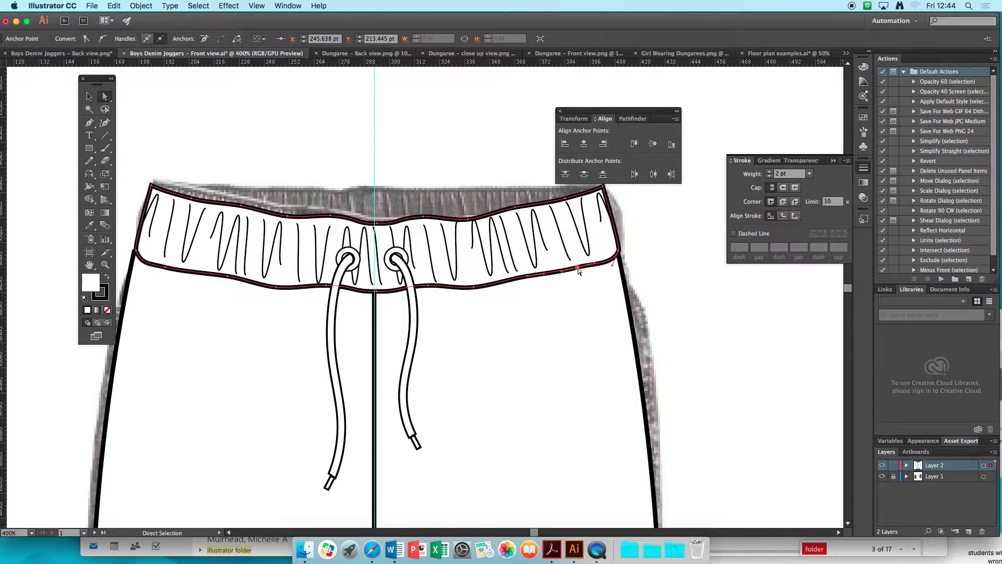
left_click(577, 269)
left_click_drag(577, 269, 576, 269)
left_click(91, 98)
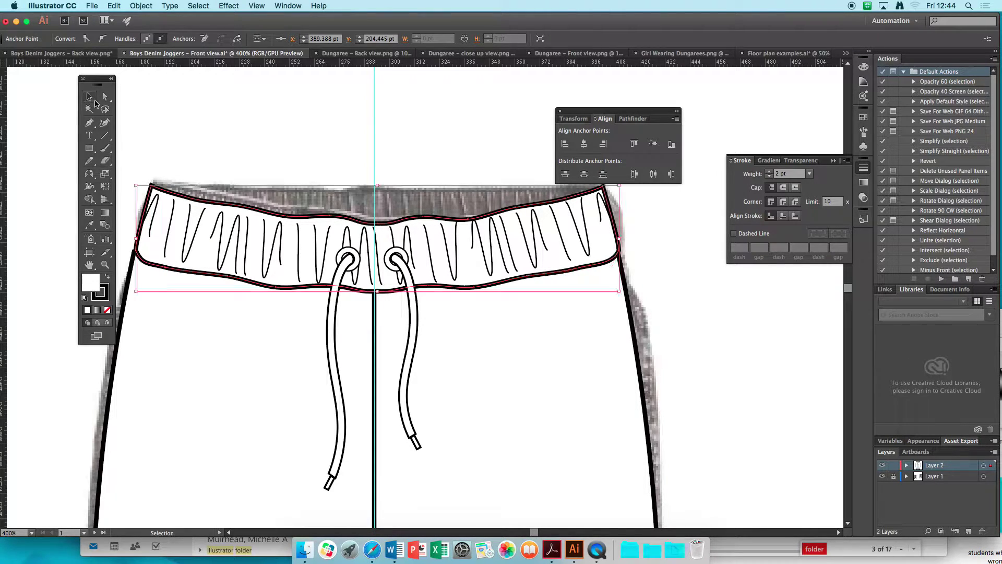
left_click(672, 276)
Copy the complete front-view trouser drawing and place the copy over the back-view photo on the second artboard
key("super+1")
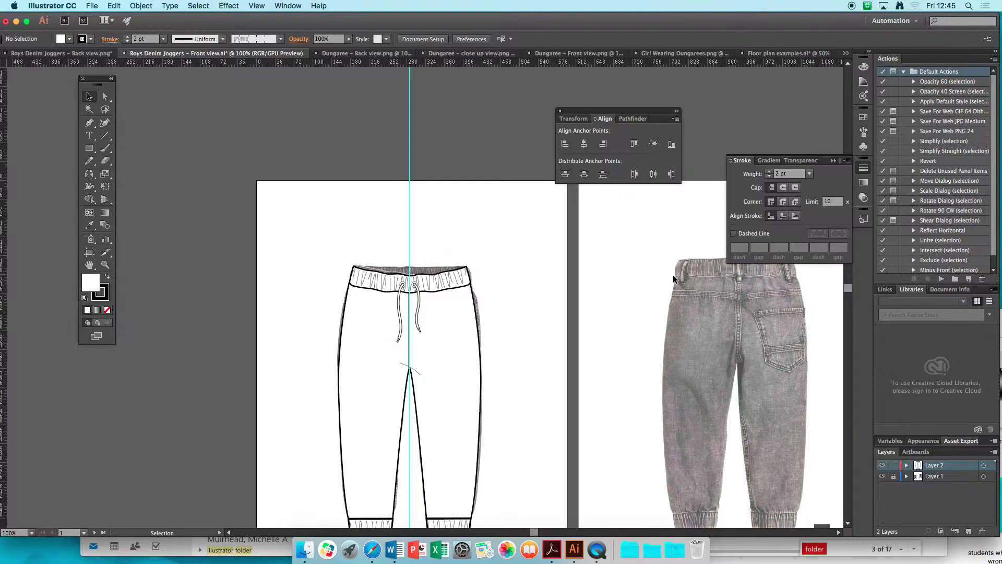
left_click_drag(445, 408, 441, 336)
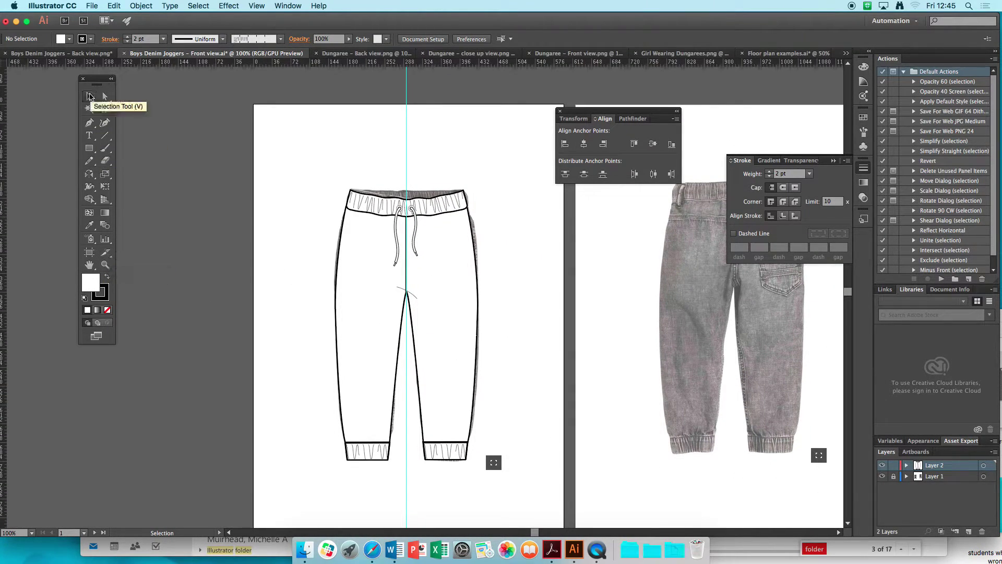
mouse_move(291, 150)
left_mouse_down()
mouse_move(431, 330)
mouse_move(504, 489)
mouse_move(522, 502)
mouse_move(522, 494)
left_mouse_up()
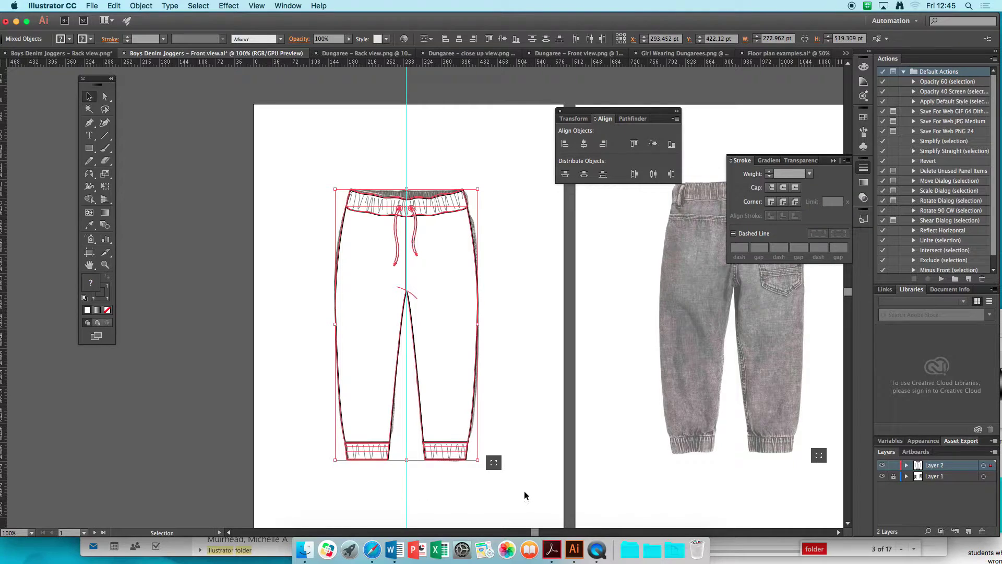
key("a")
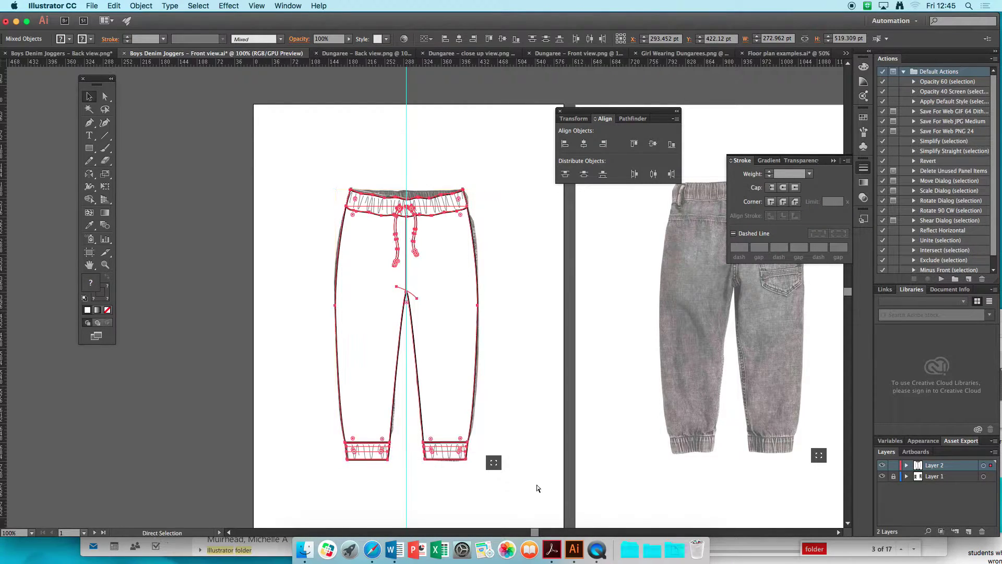
key("super+c")
key("space")
left_click_drag(585, 467, 350, 460)
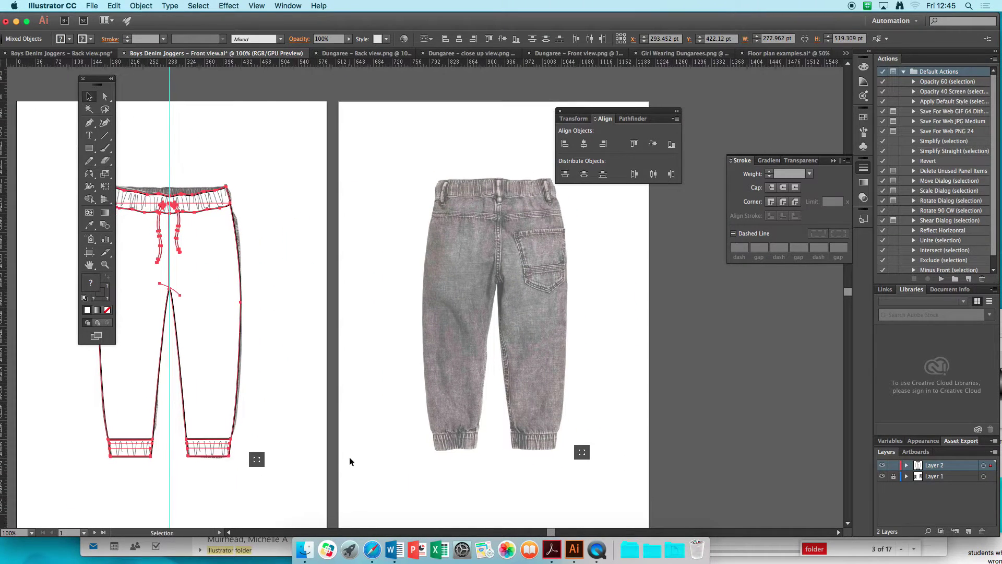
key("super+v")
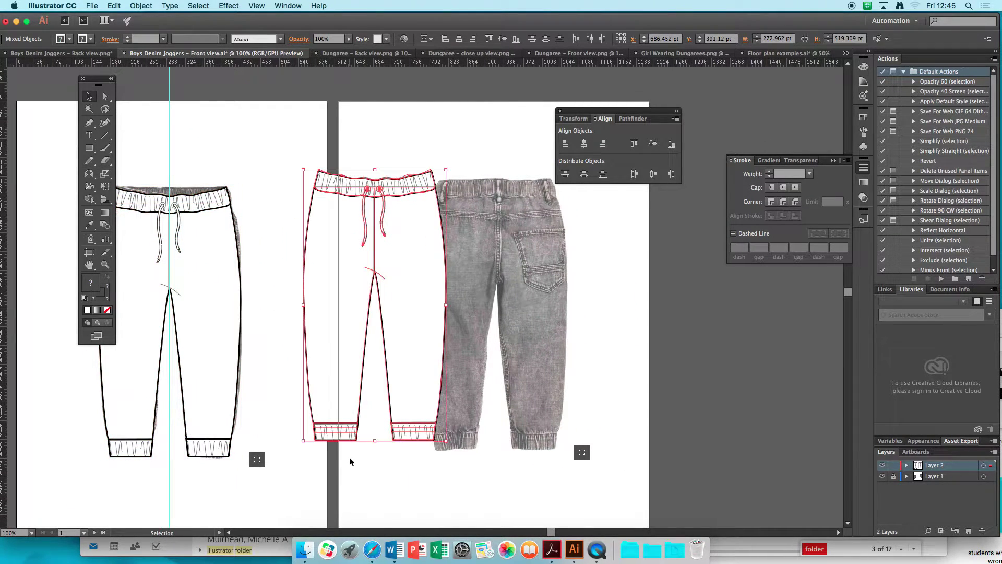
left_click_drag(381, 194, 501, 200)
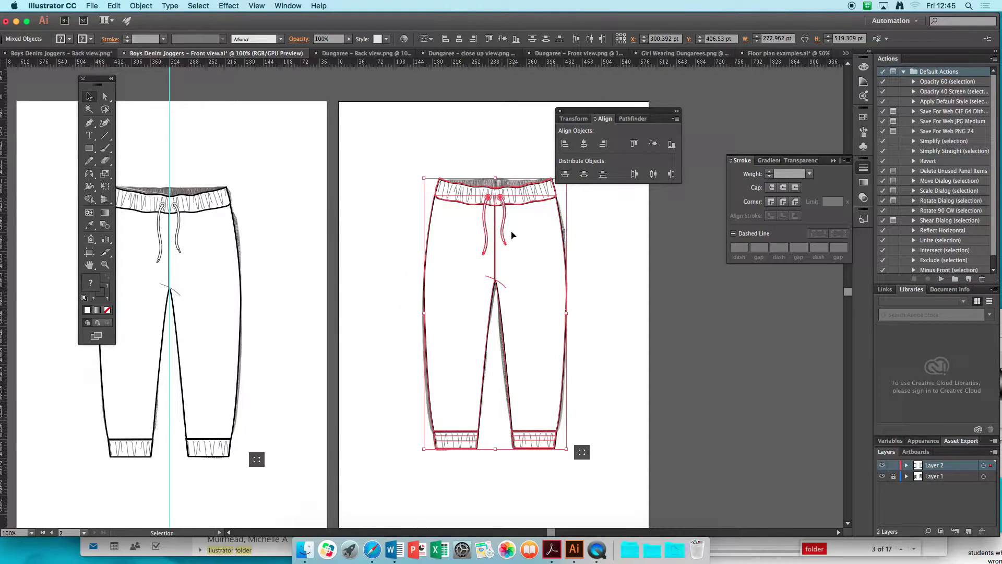
Close the Align options and deselect the trouser copy on the second artboard
scroll(508, 270, "right", 6)
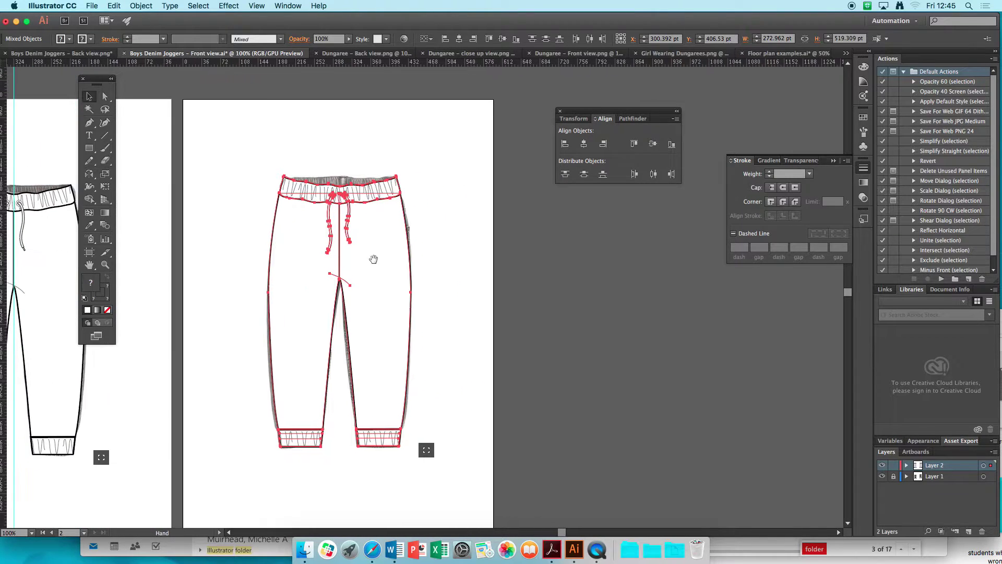
key("z")
left_click(316, 325)
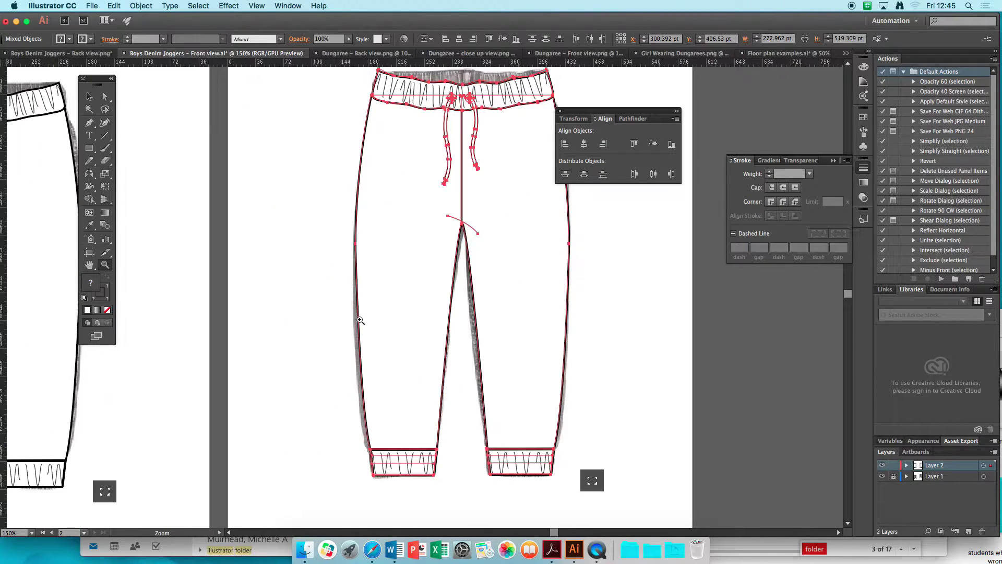
left_click_drag(563, 113, 725, 96)
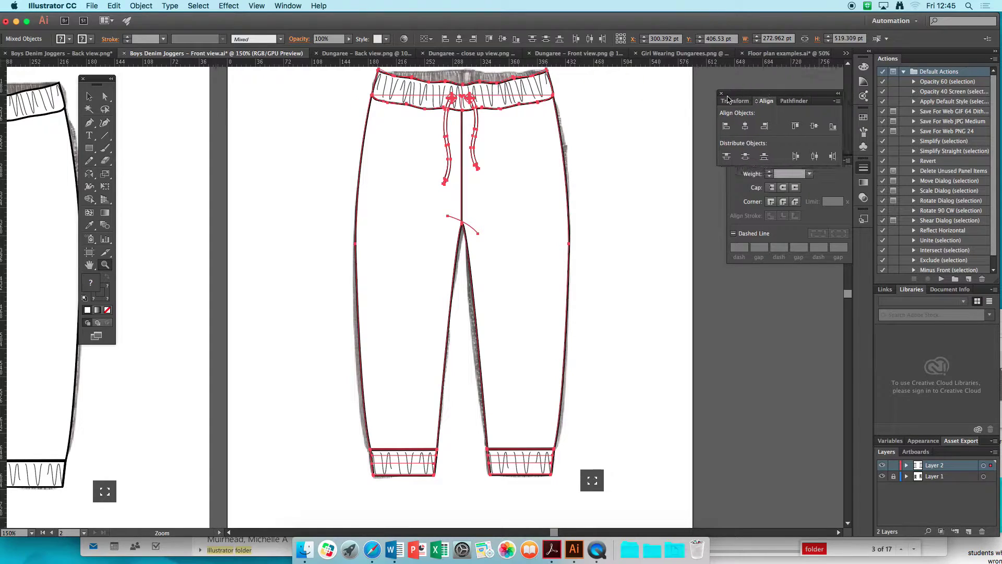
left_click(721, 95)
scroll(538, 246, "up", 2)
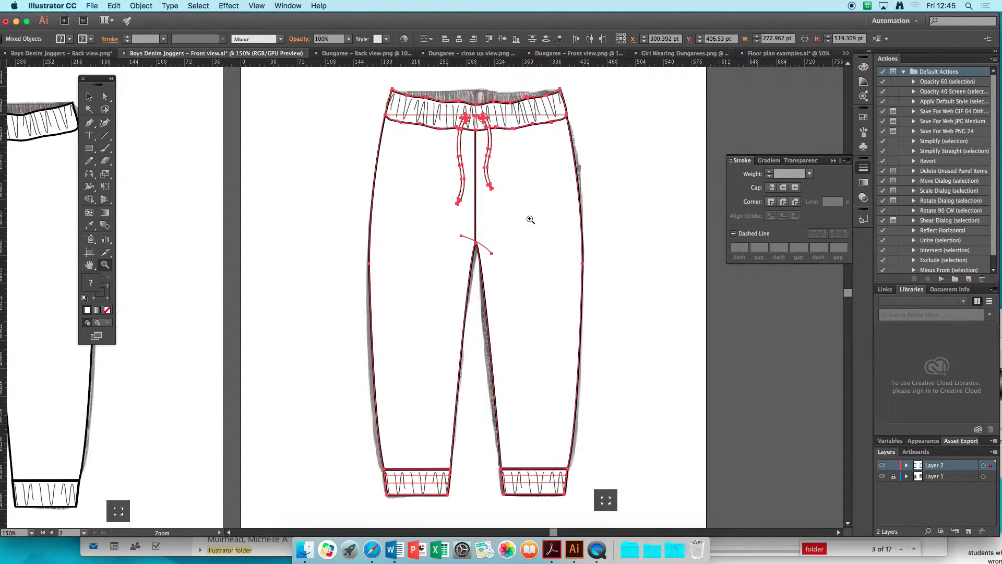
scroll(530, 219, "up", 2)
key("v")
left_click(617, 141)
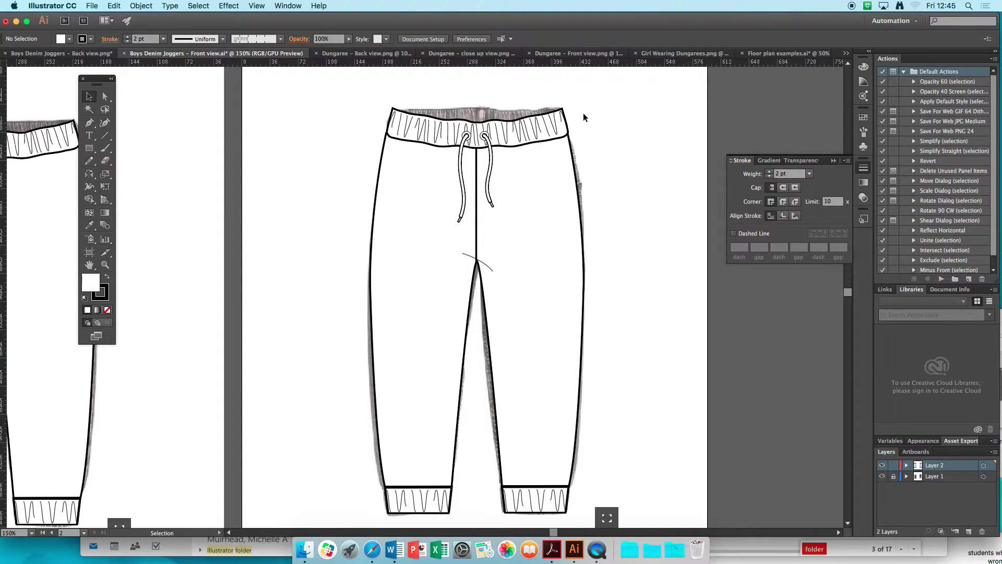
Move the copied waistband off the trousers to the artboard's upper-left corner and delete the copy's right drawstring
left_click(556, 136)
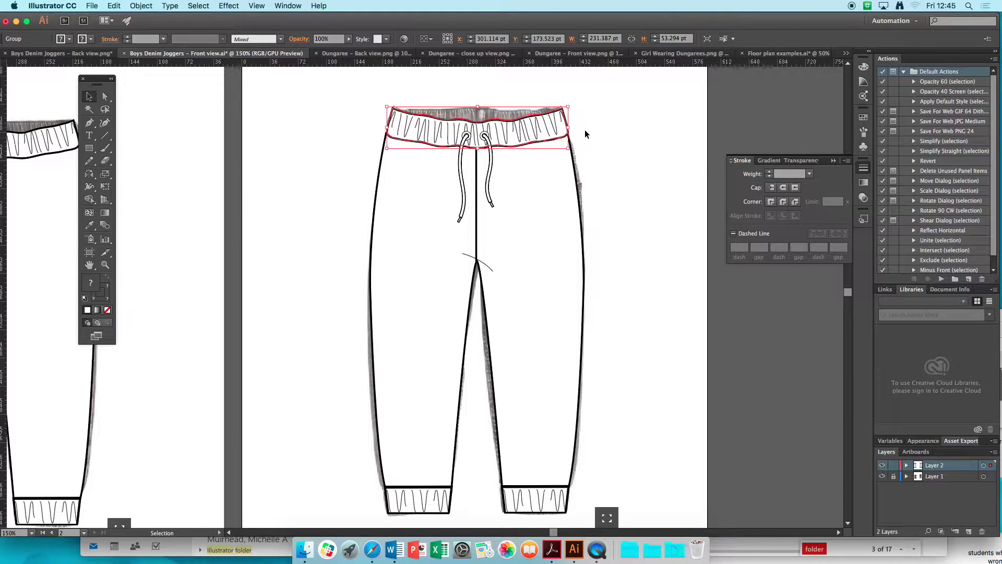
left_click_drag(555, 113, 401, 77)
left_click(488, 139)
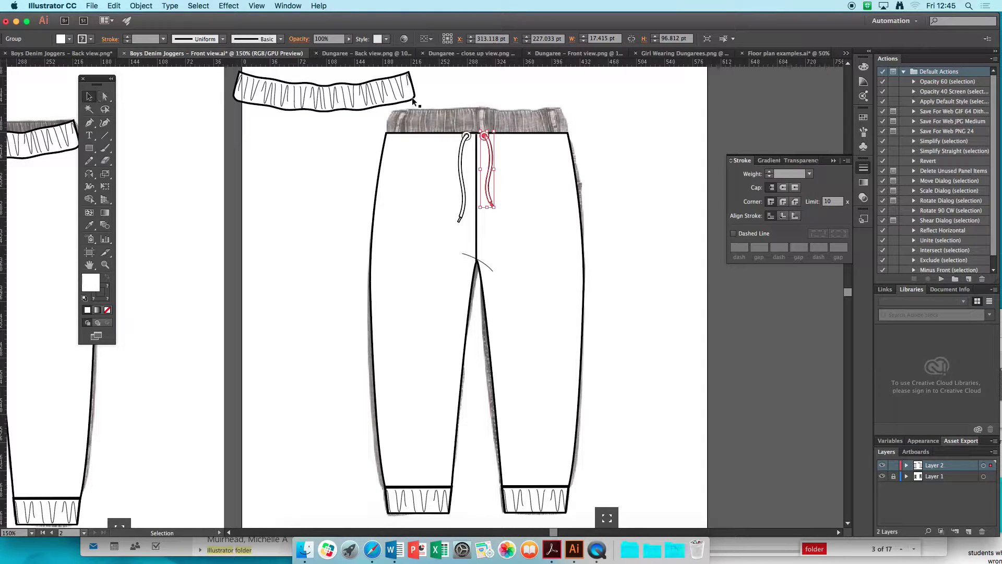
key("Delete")
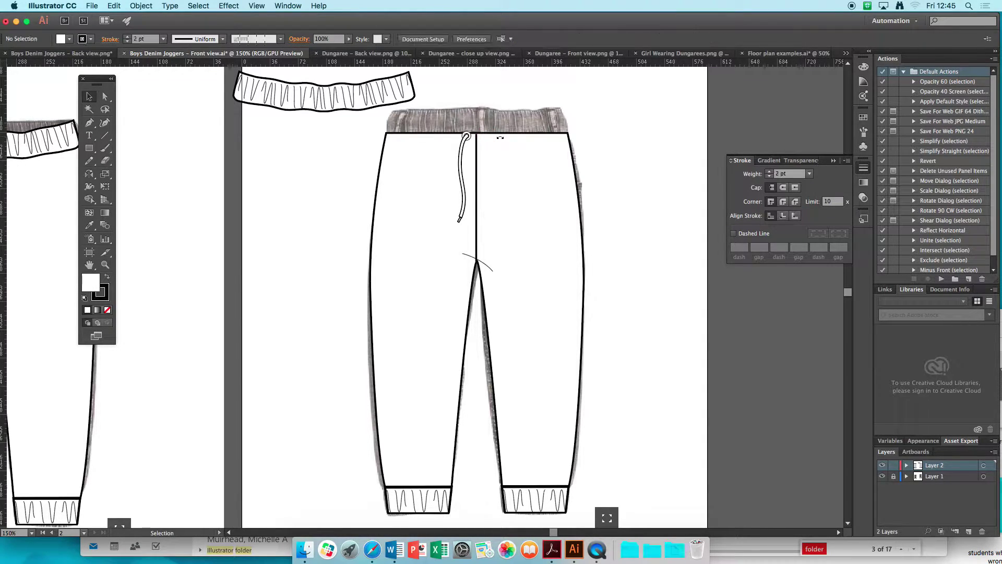
Delete the remaining drawstring from the trouser copy and remove the fill from its main outline
left_click(468, 140)
key("Delete")
left_click(532, 197)
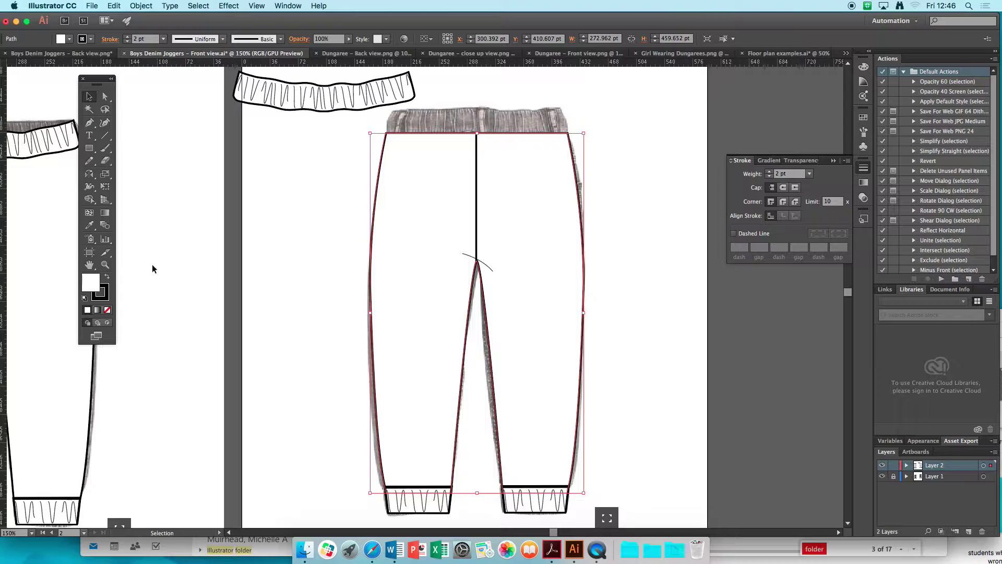
left_click(108, 310)
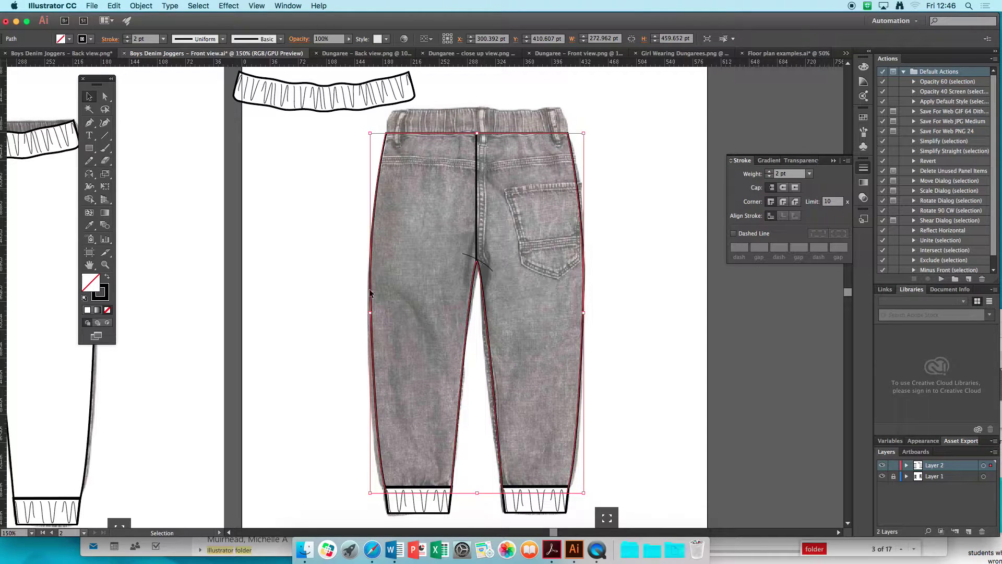
Draw a closed five-sided outline of the back pocket over the photo with the Pen tool, ending in a pointed lower edge
left_click(105, 265)
left_click(537, 244)
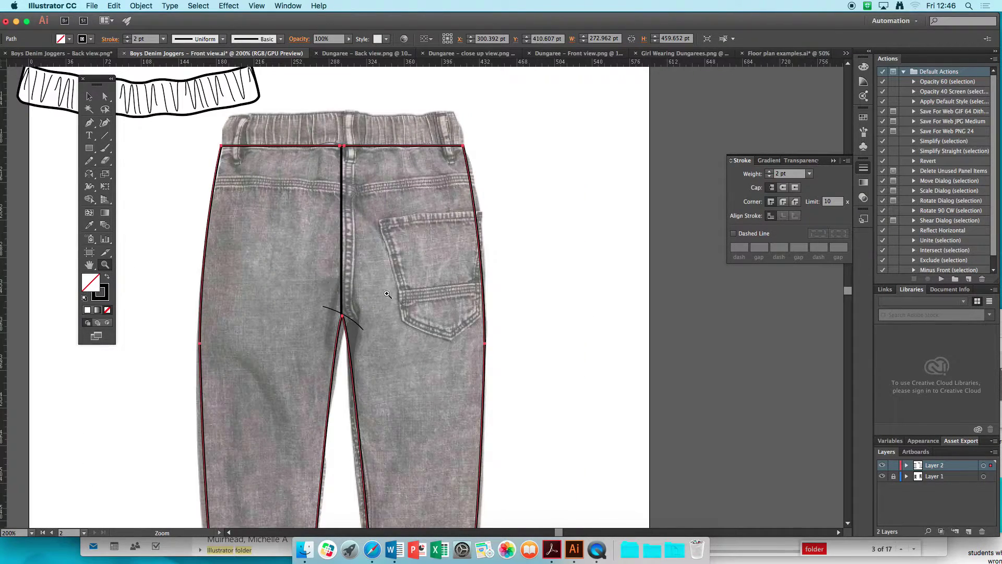
left_click_drag(403, 292, 479, 288)
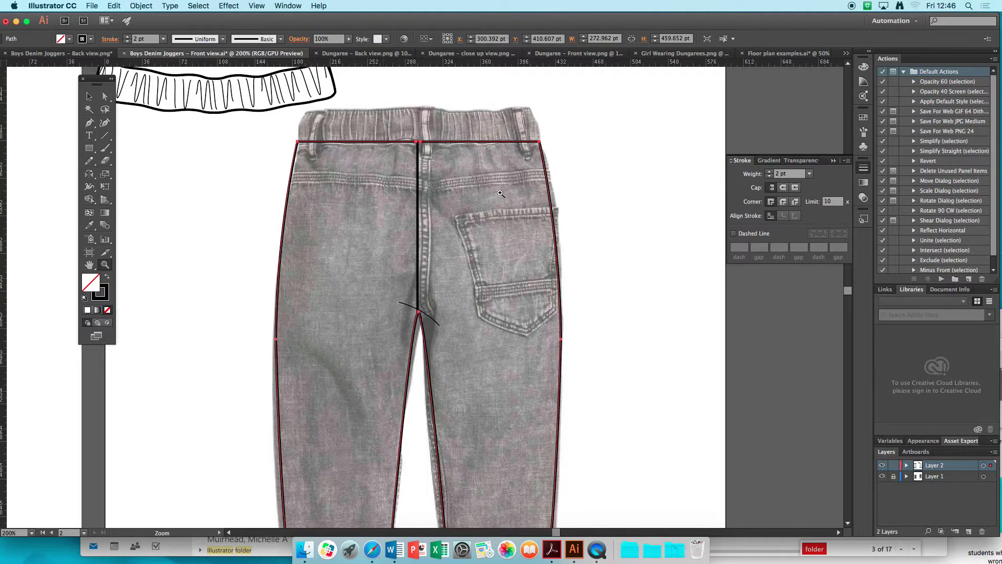
left_click(90, 124)
left_click(450, 217)
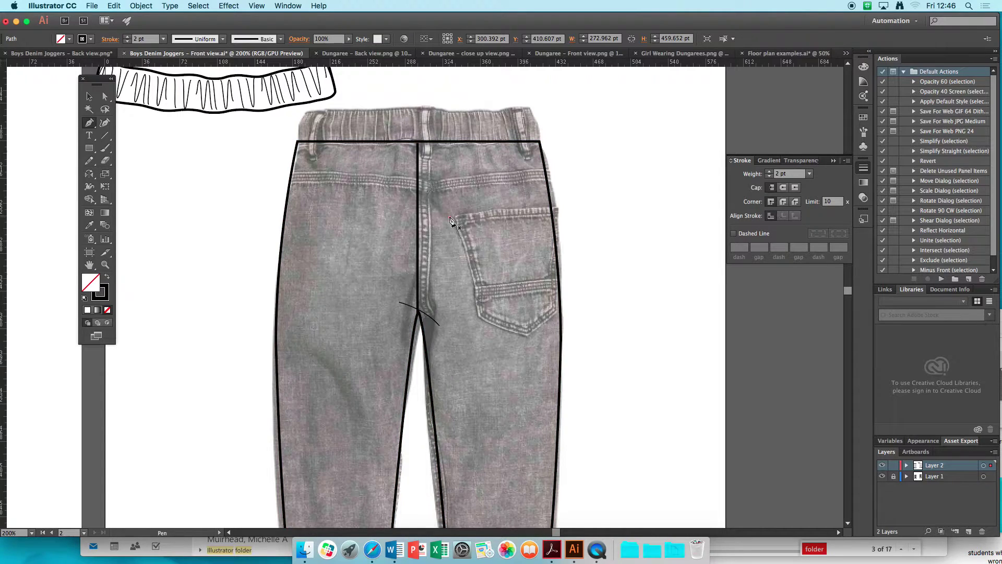
left_click(545, 209)
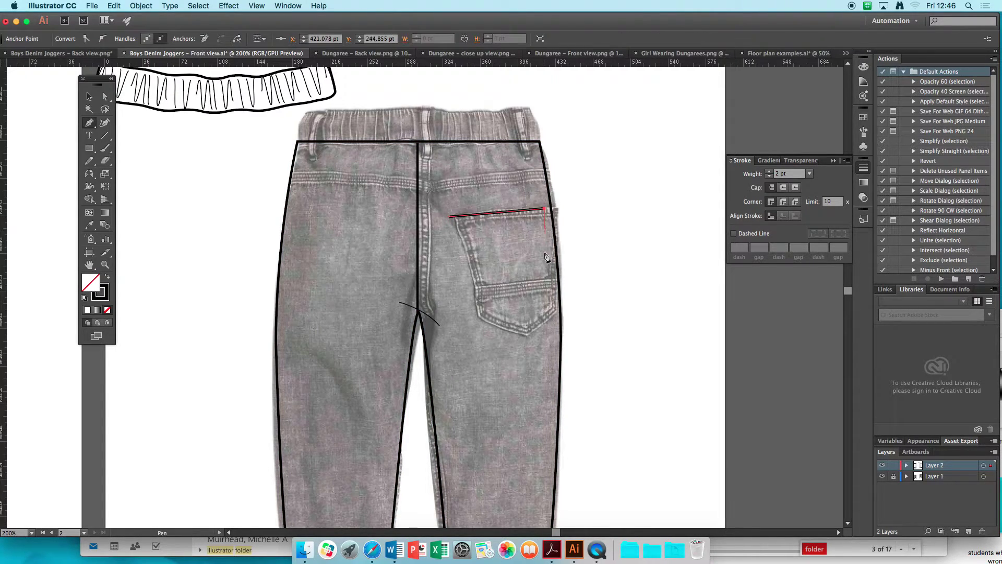
left_click(552, 316)
left_click(527, 336)
left_click(473, 317)
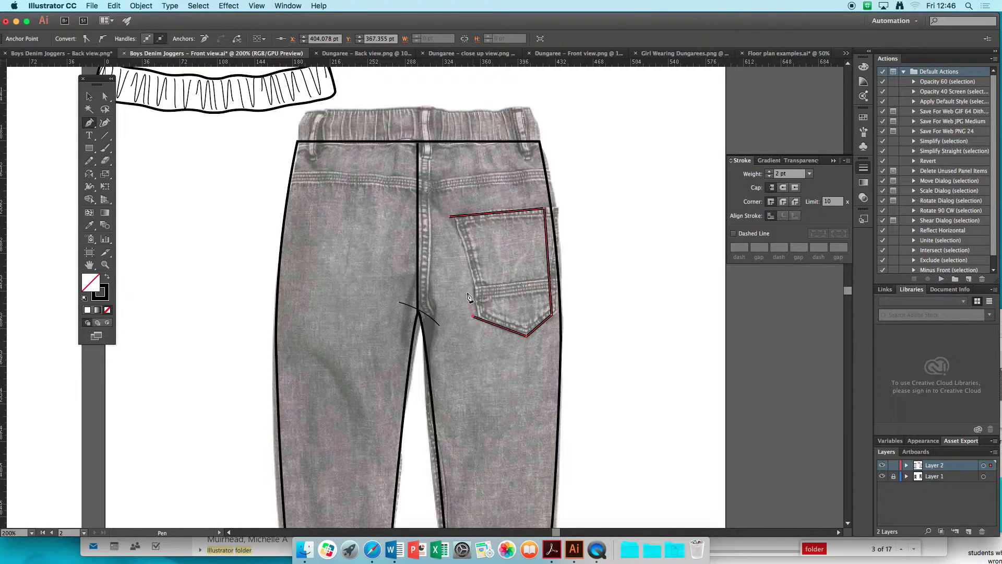
left_click(449, 218)
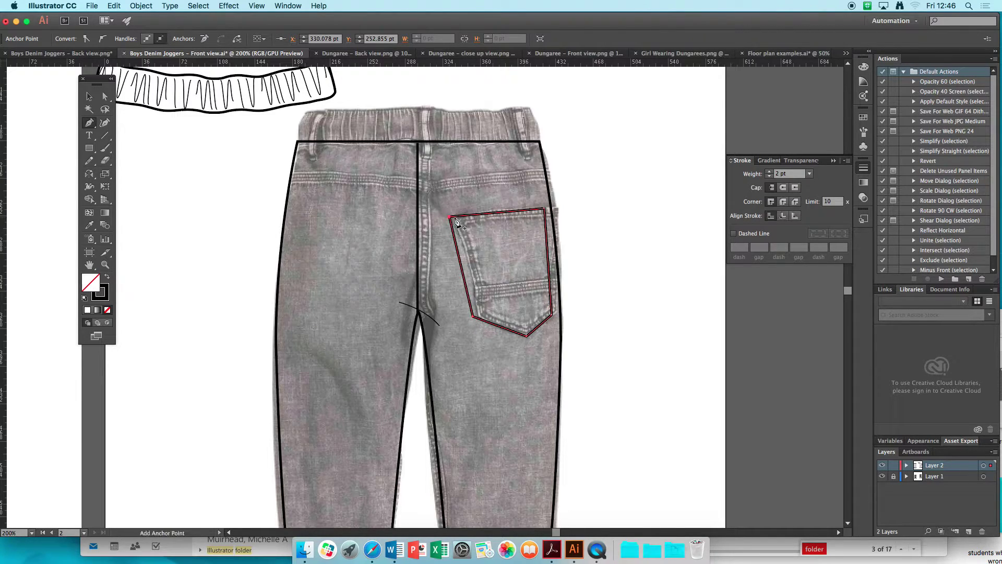
Adjust the two outer and two inner side corner points of the pocket outline to match the pocket in the photo
left_click(105, 96)
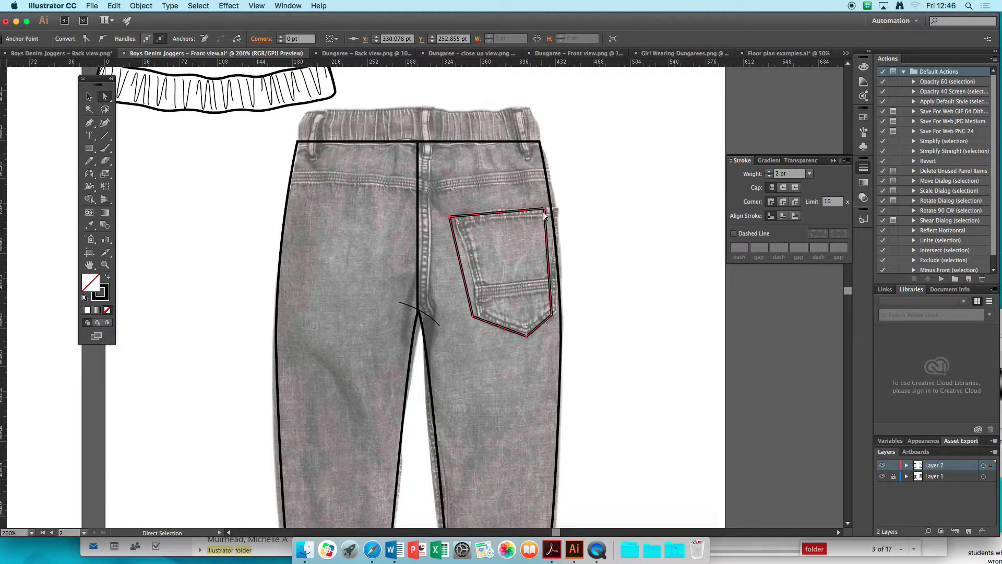
left_click_drag(545, 209, 559, 211)
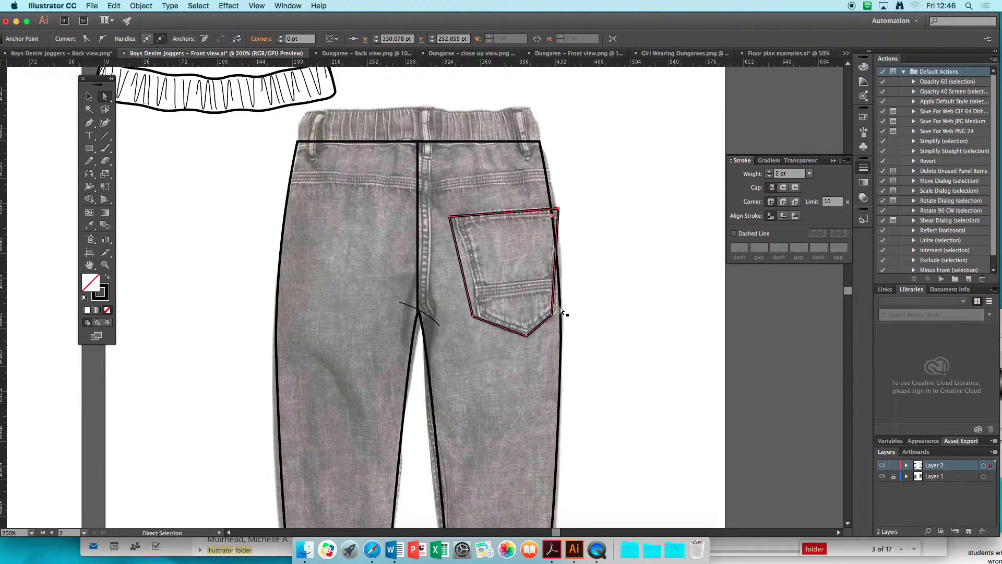
left_click_drag(553, 315, 559, 313)
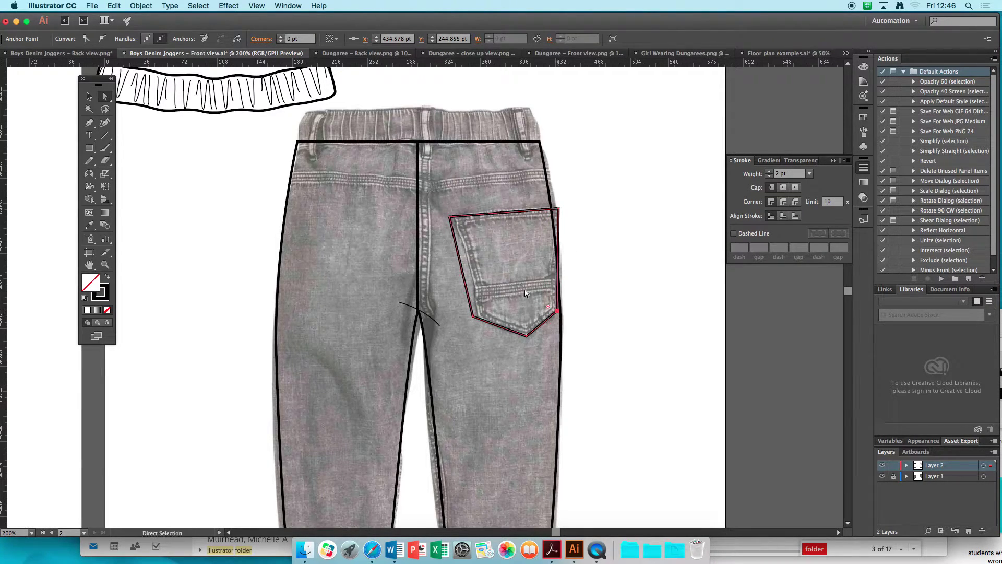
left_click_drag(450, 217, 457, 220)
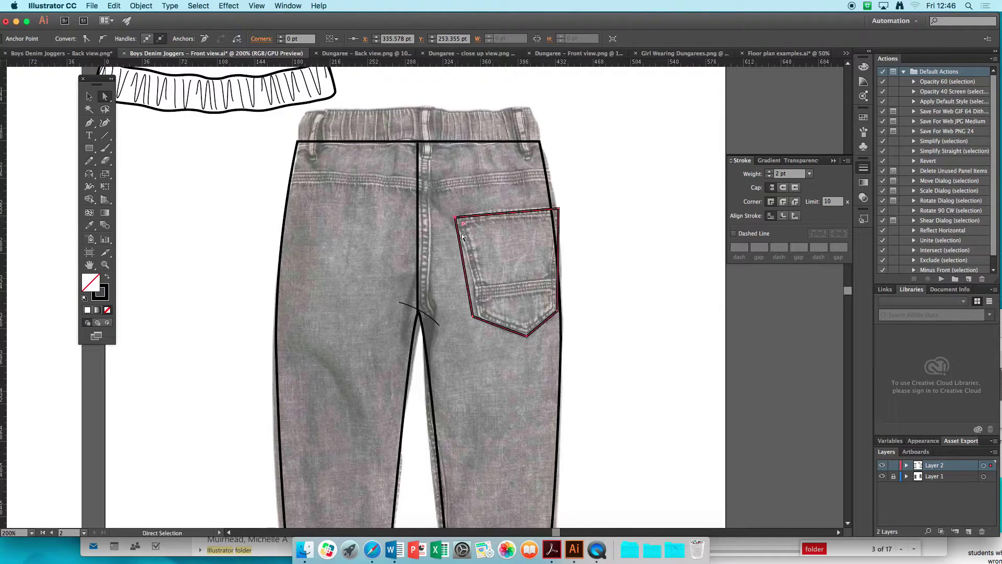
left_click_drag(473, 316, 479, 317)
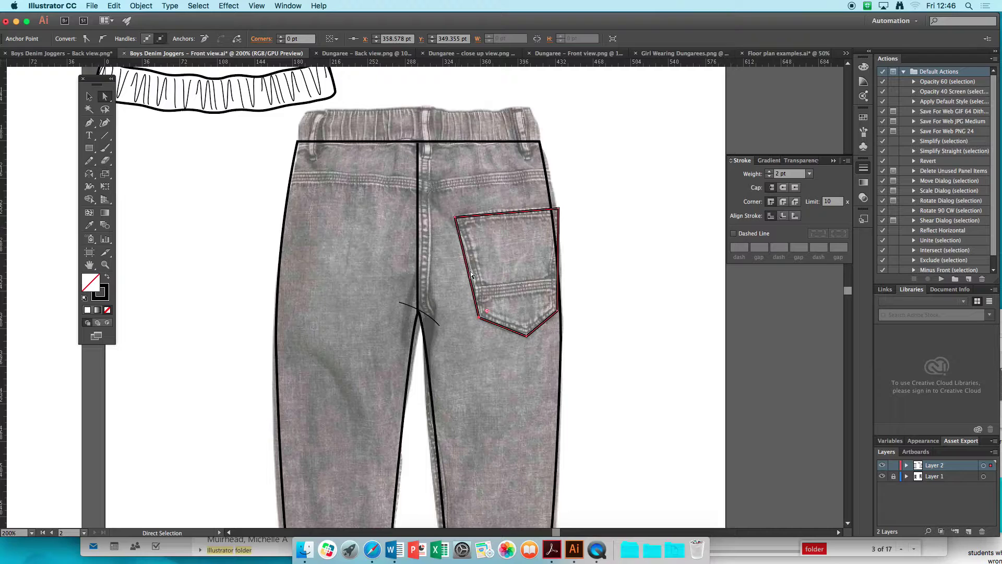
Move the whole pocket outline inward so it sits inside the trouser outline, and deselect it
key("v")
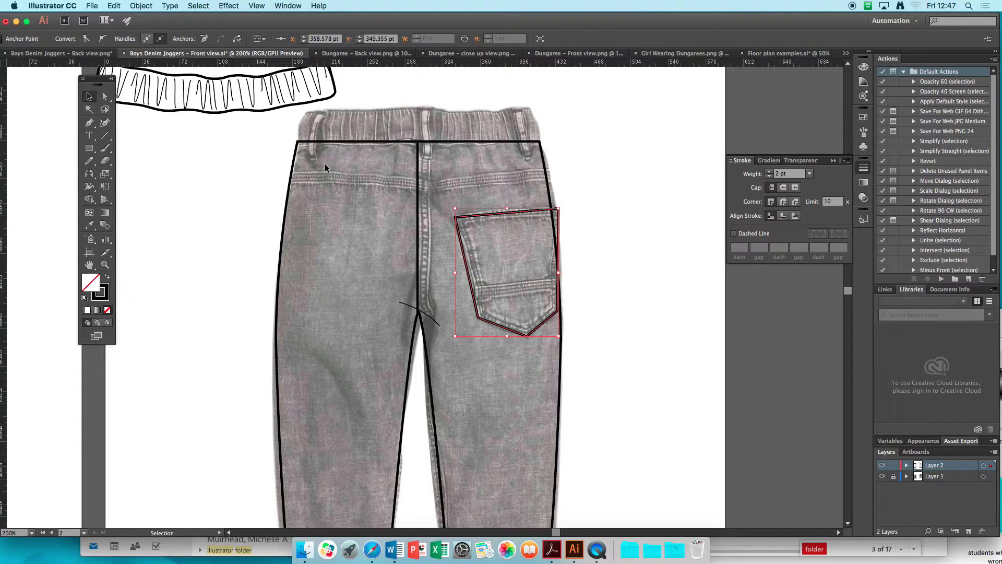
key("Right")
left_click_drag(458, 234, 447, 235)
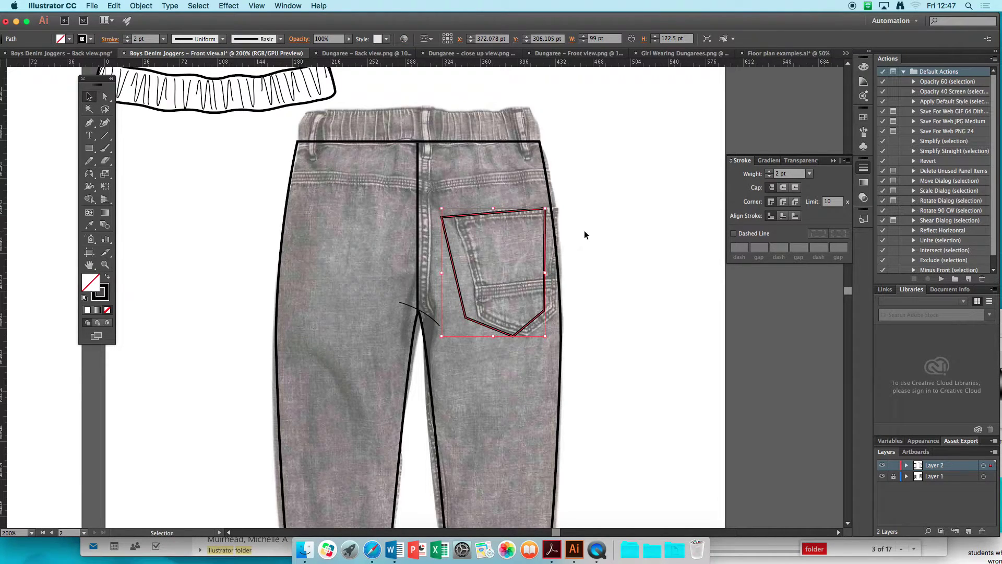
left_click(619, 233)
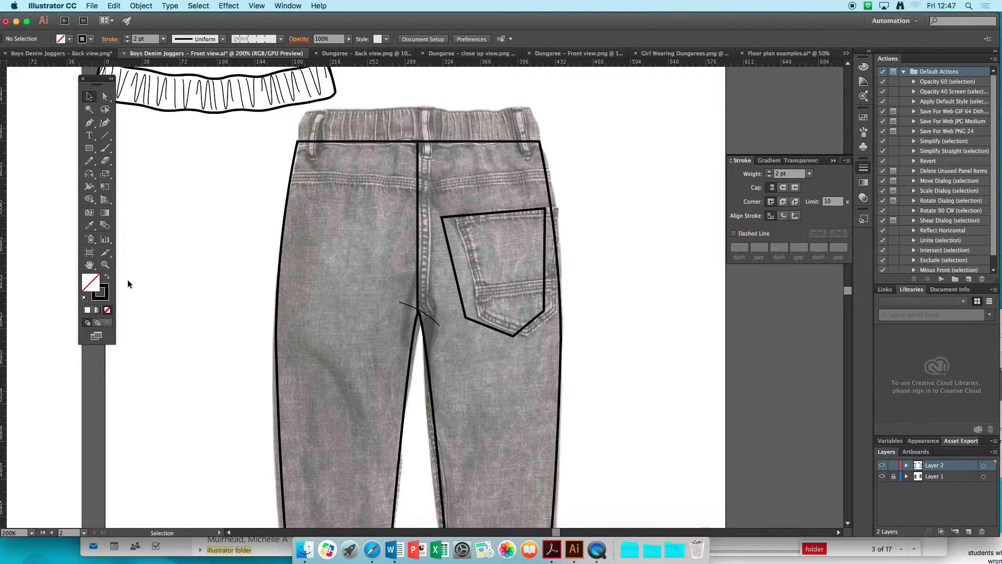
Copy the pocket outline, paste it in front, and scale the copy inward about its centre to about 93 × 115.5 pt
left_click(105, 264)
left_click(477, 298)
left_click_drag(474, 295, 487, 329)
left_click(89, 96)
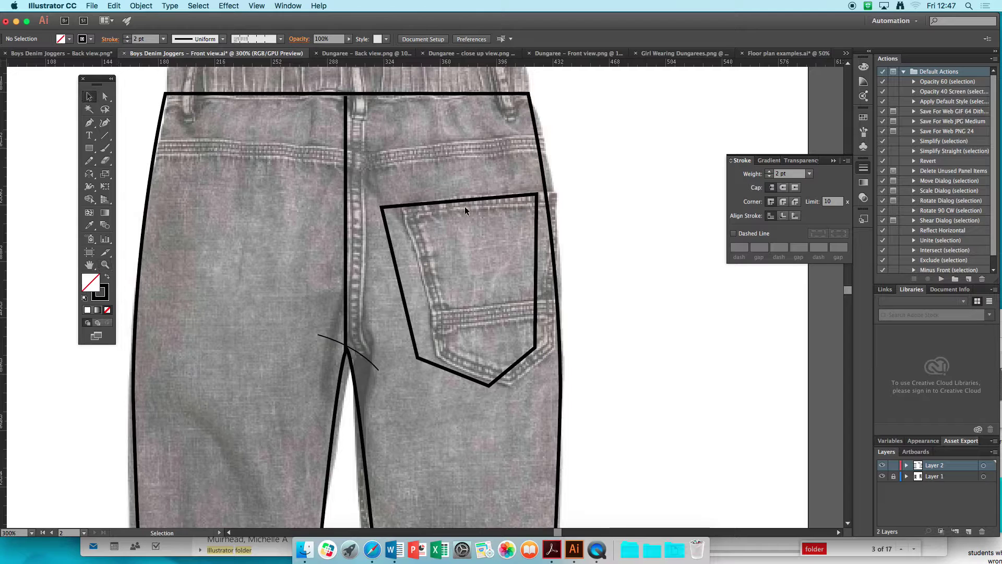
left_click(464, 200)
key("super+c")
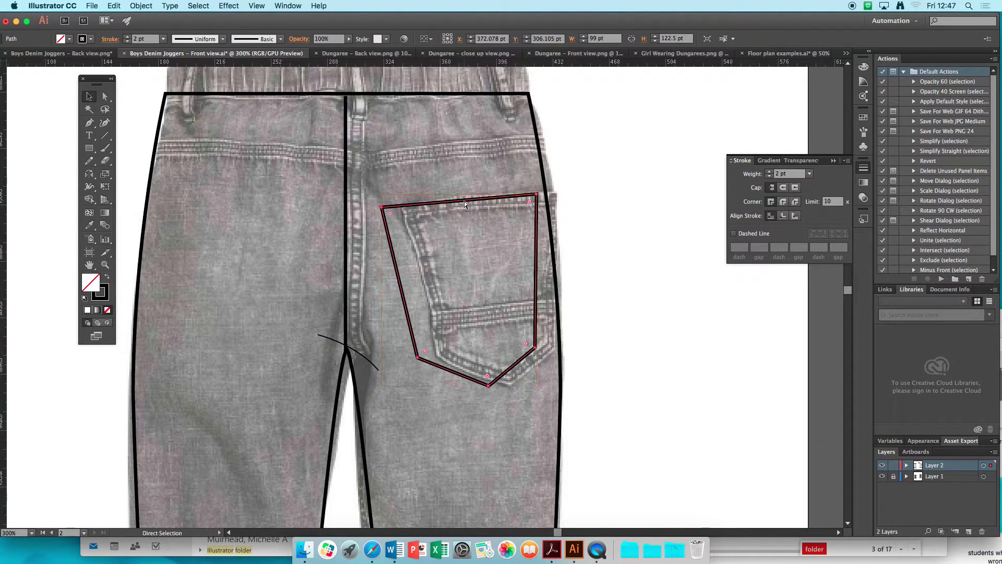
key("super+f")
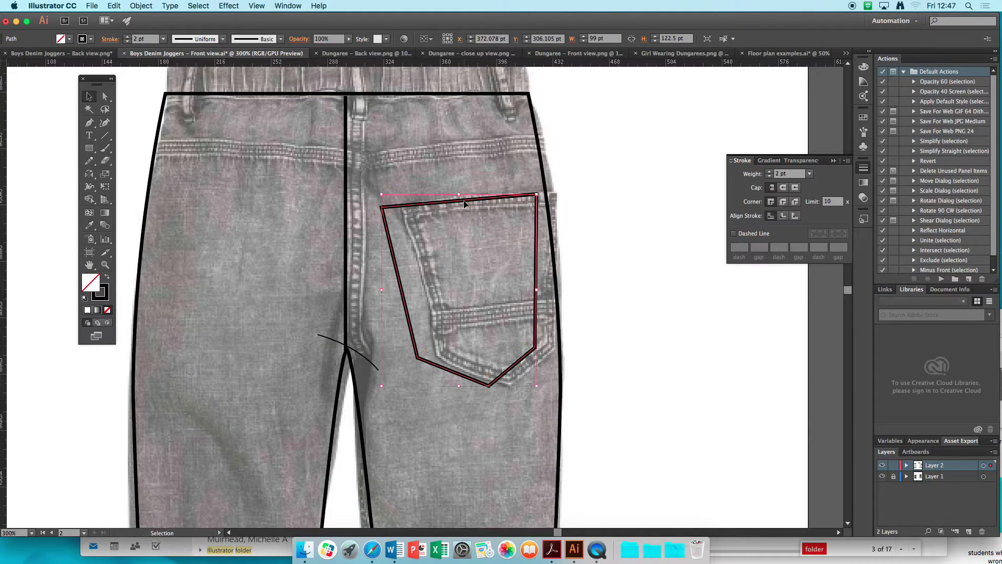
left_click_drag(537, 195, 534, 201)
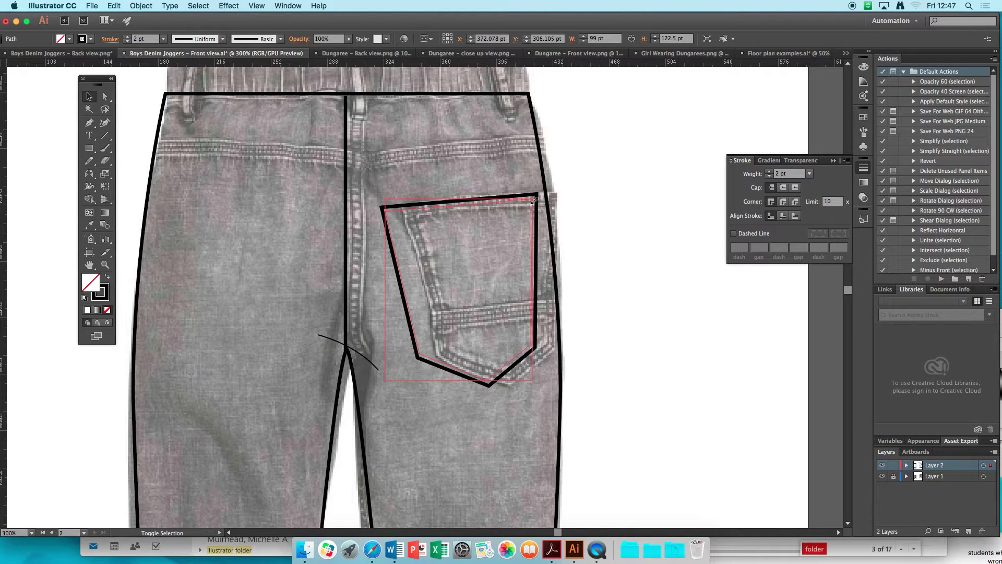
left_click_drag(535, 199, 533, 202)
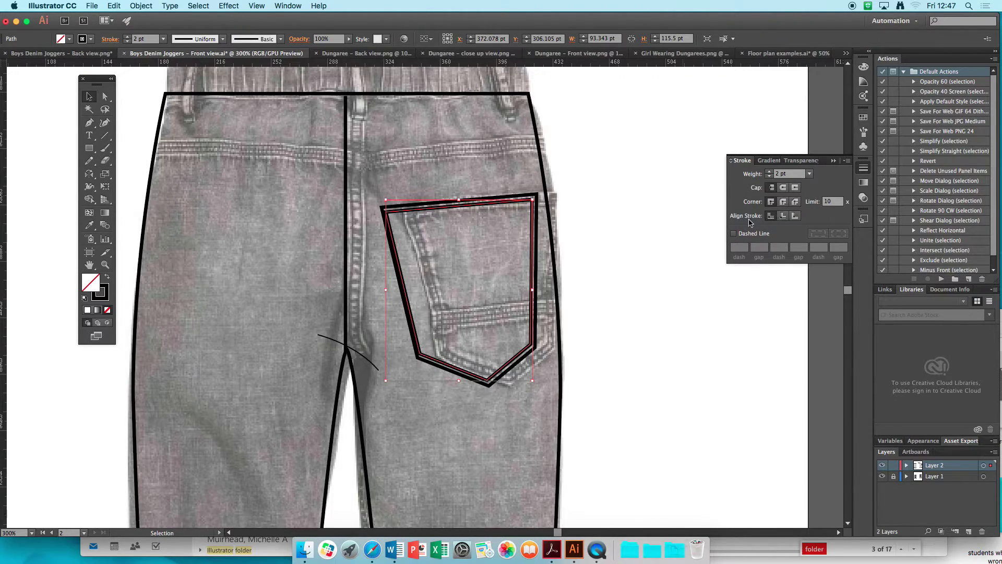
Detach the Stroke settings from their group, place them beside the pocket, and expand them to show every option
left_click_drag(747, 163, 580, 123)
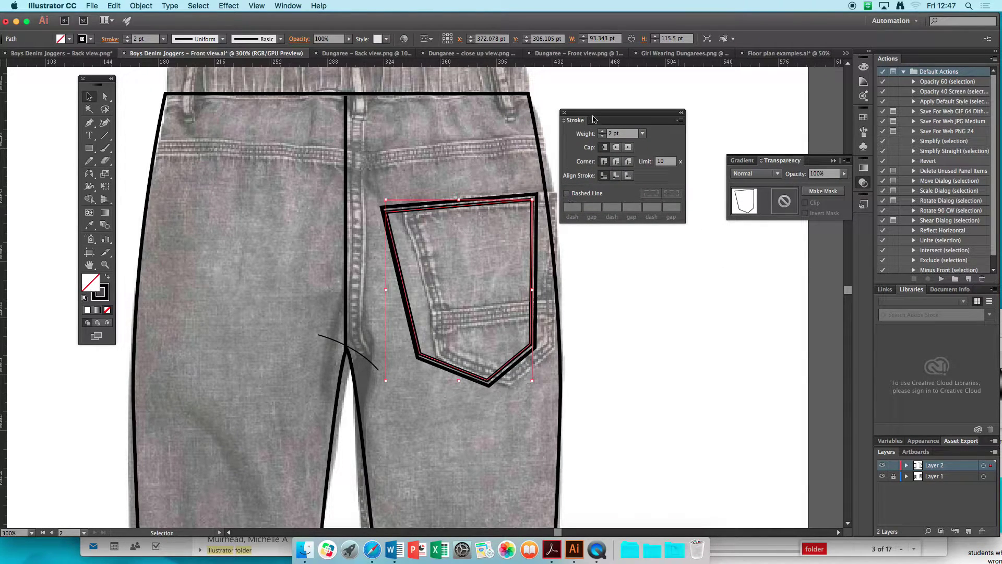
left_click(684, 122)
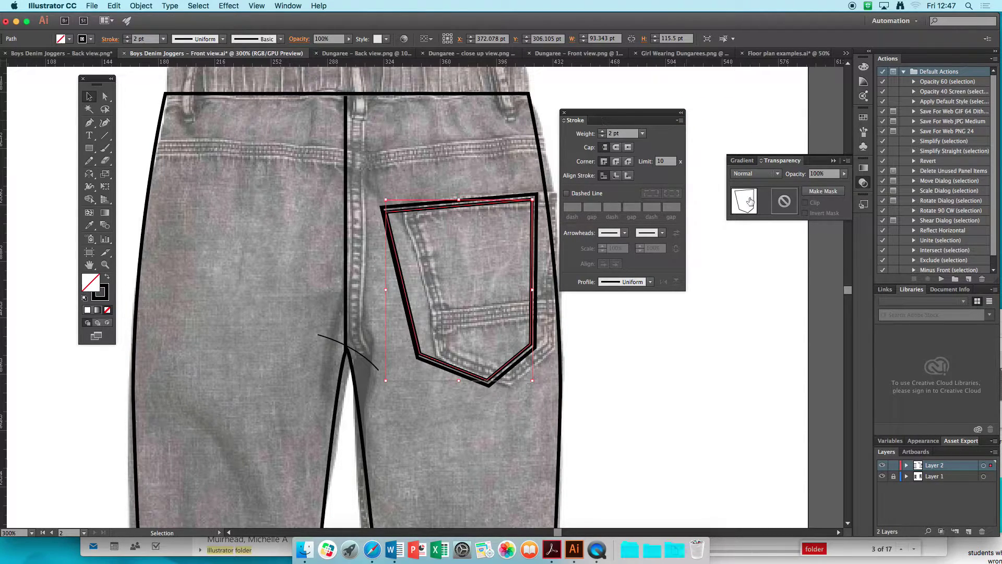
left_click(287, 6)
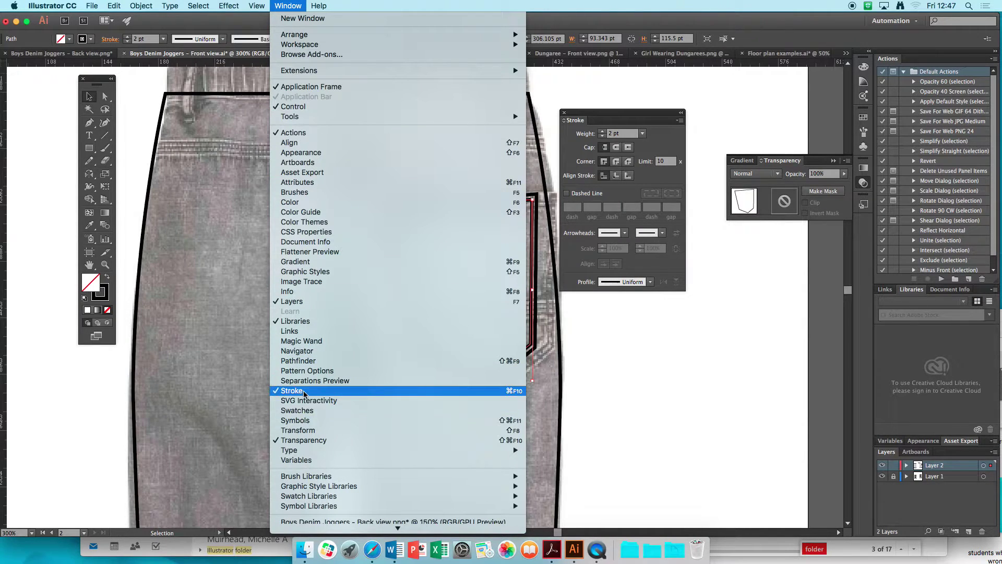
left_click(667, 176)
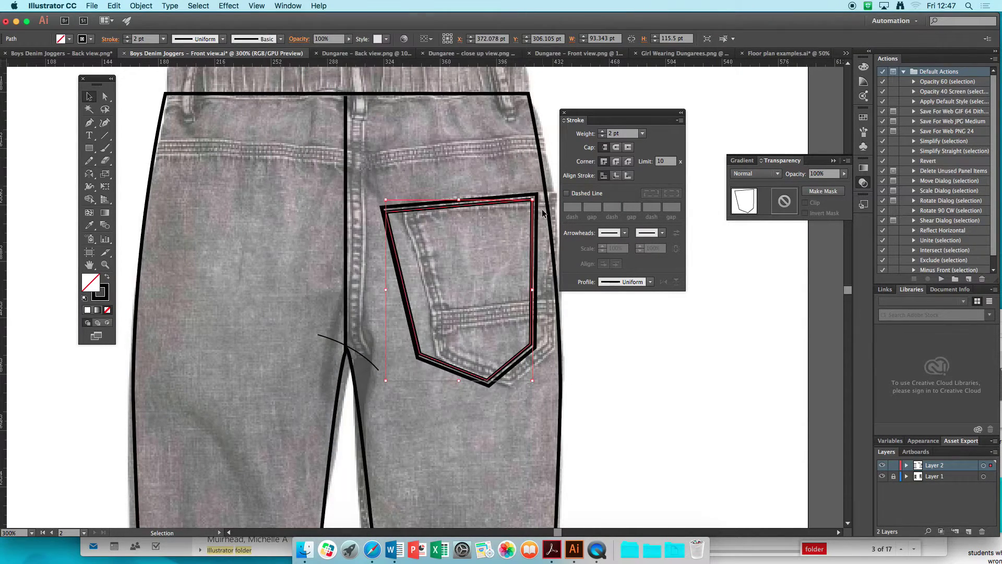
Turn the inner pocket outline into stitching with a 0.5 pt dashed stroke, 1.5 pt dash and 1 pt gap, and deselect it
left_click(568, 193)
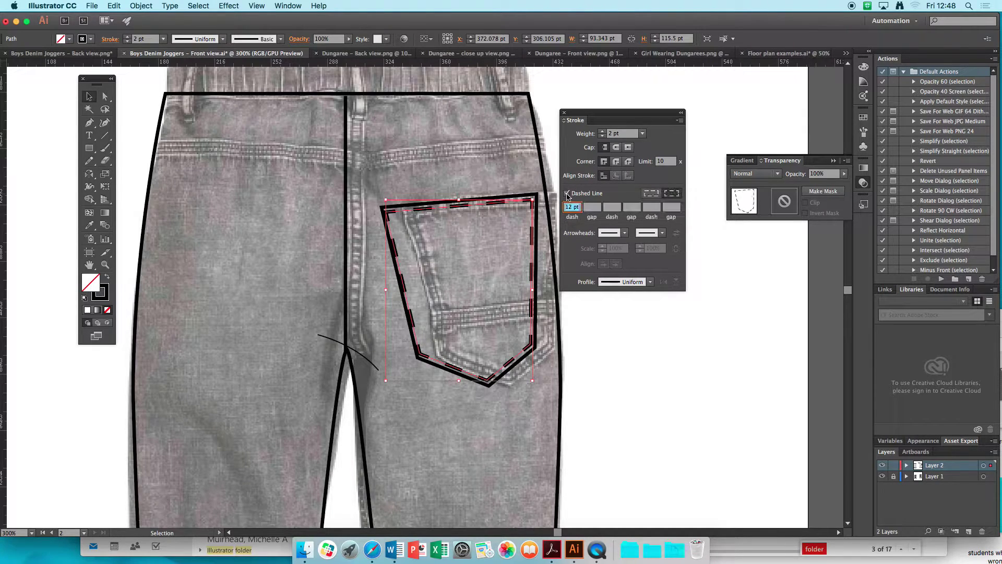
left_click(643, 135)
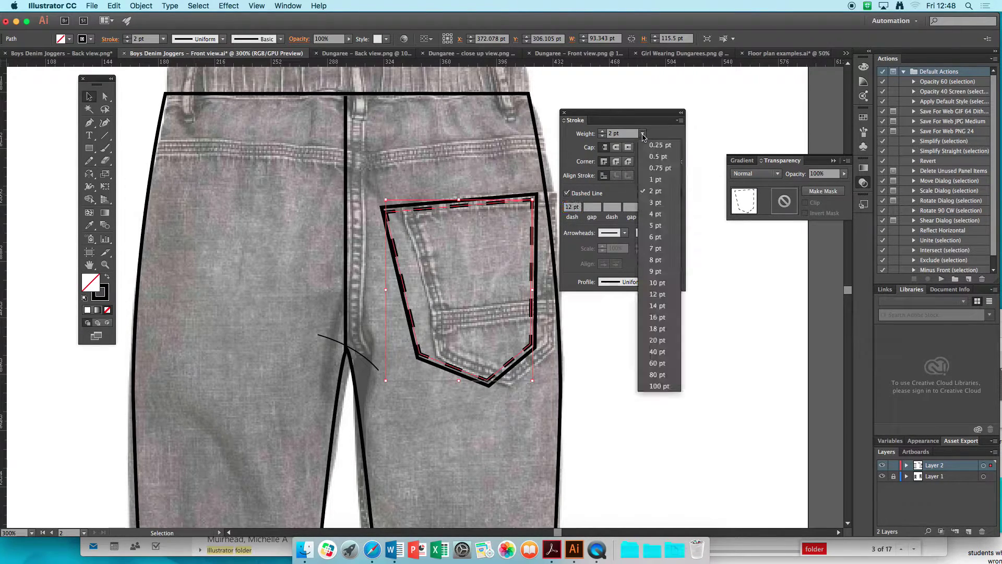
left_click(662, 157)
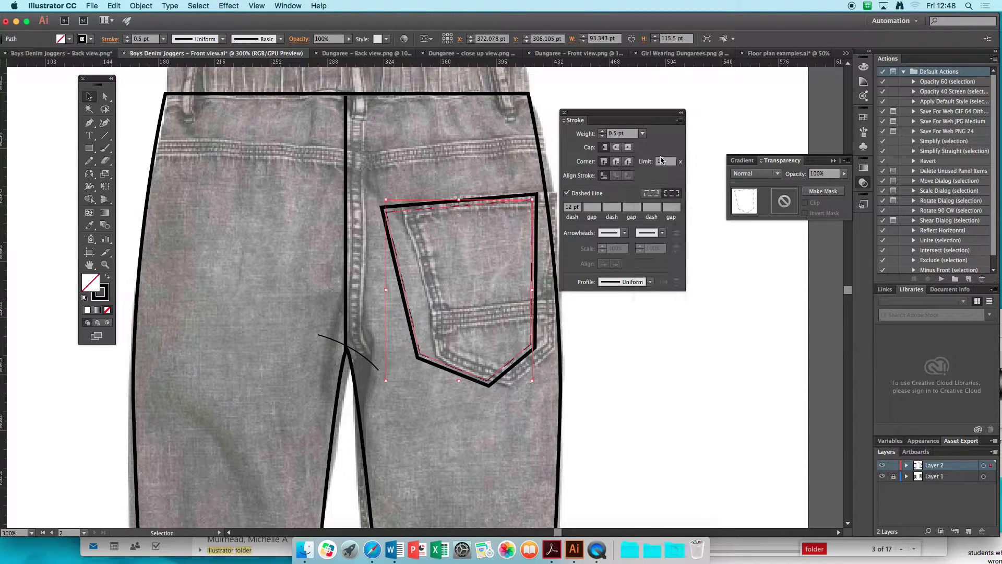
left_click(576, 208)
double_click(575, 208)
type("1")
left_click(591, 208)
left_click(581, 208)
left_click(500, 202)
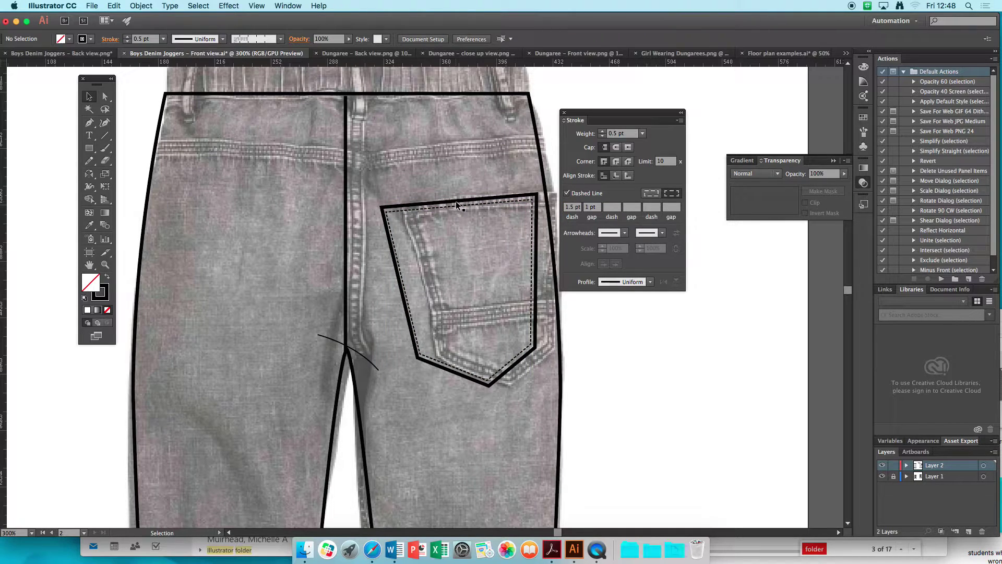
Try moving the pocket outline and its stitching together further down the leg, undo the move, and deselect both
key("a")
left_click(88, 96)
left_click(386, 205)
left_click_drag(429, 210, 432, 268)
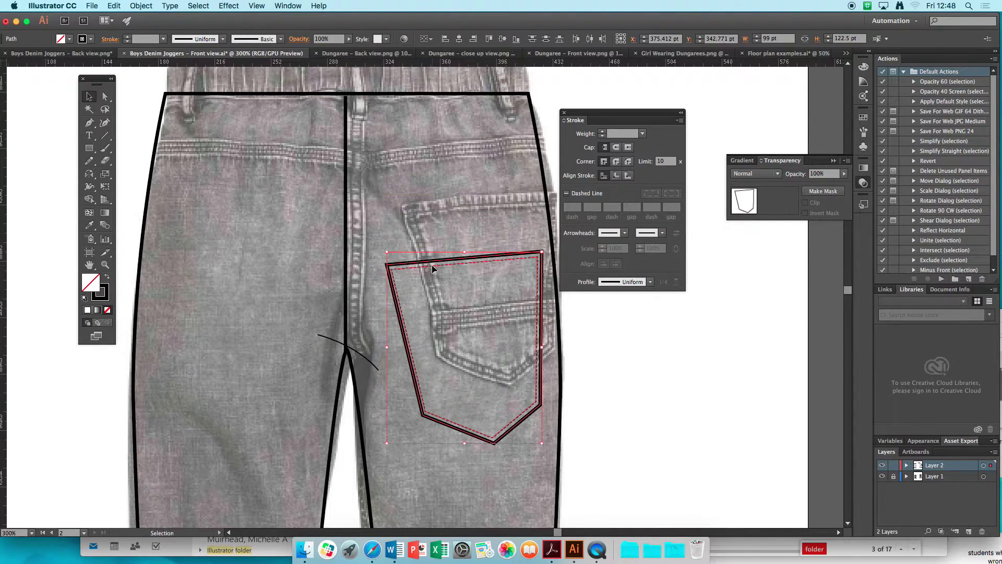
key("super+z")
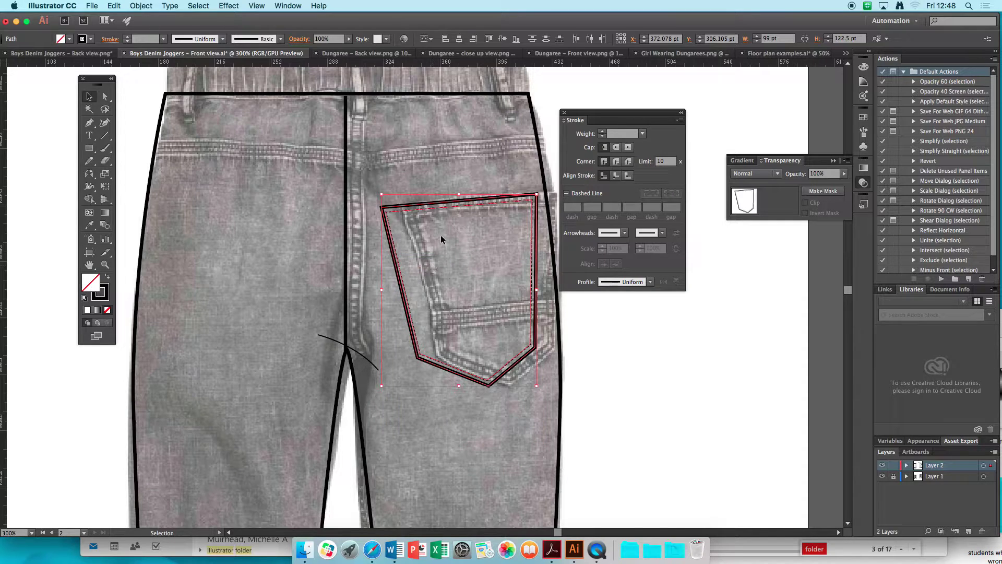
left_click(104, 96)
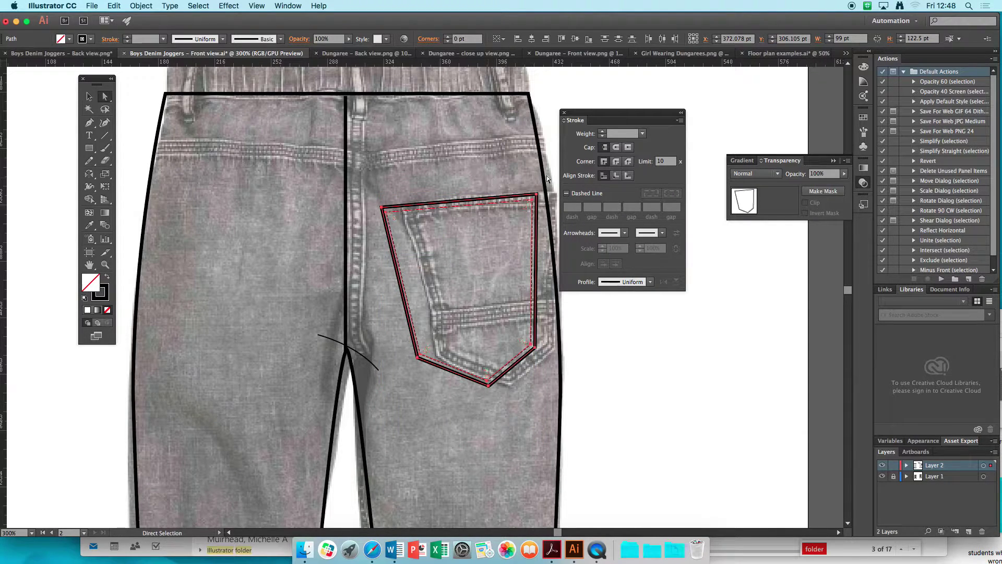
left_click(515, 203)
left_click(521, 189)
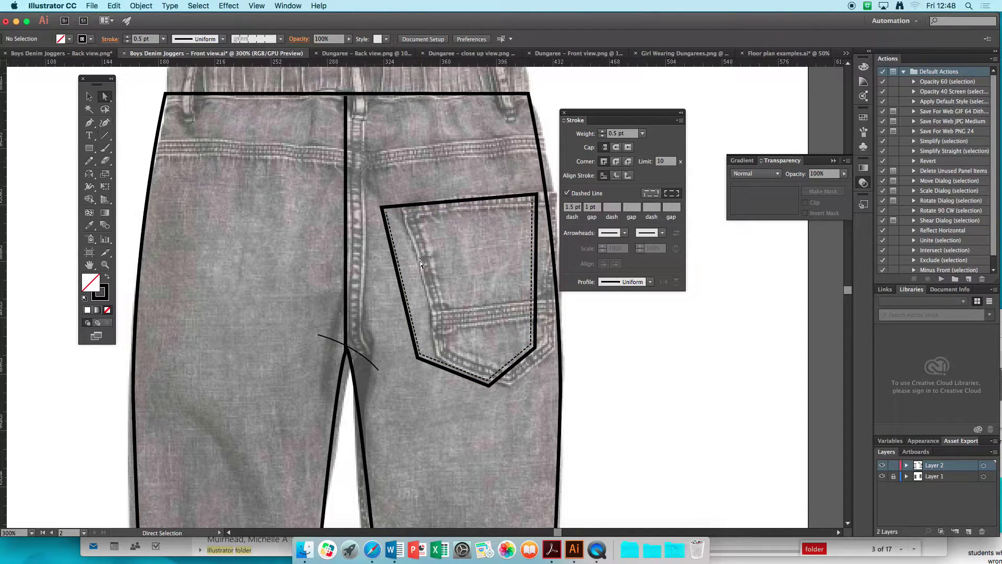
Draw a straight dashed stitching line across the pocket, just below and parallel to its top edge
left_click(89, 122)
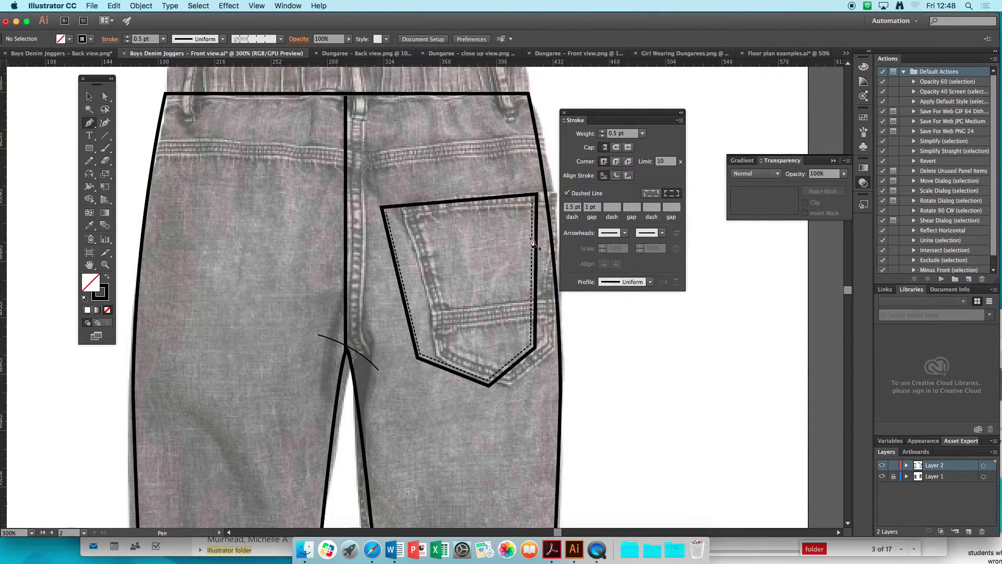
left_click(385, 220)
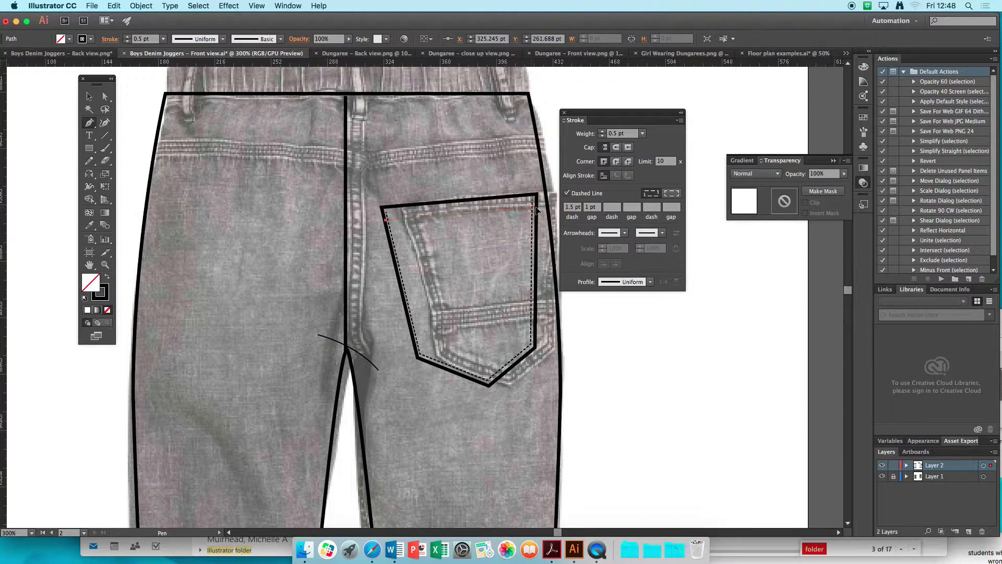
left_click(536, 207)
Raise the two upper corners of the dashed inner outline to meet the pocket's top edge, and deselect it
left_click(105, 96)
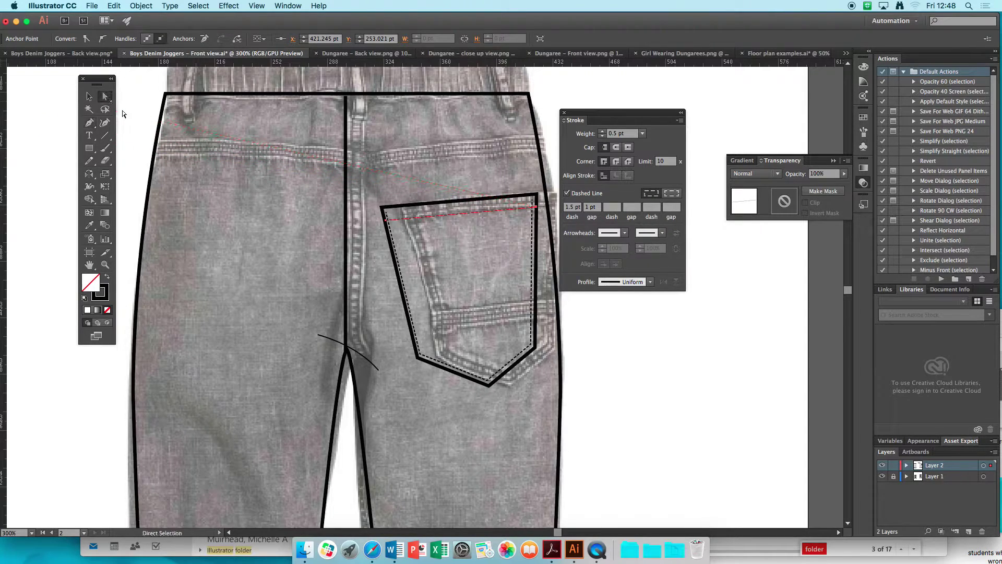
left_click(386, 214)
left_click_drag(385, 207, 385, 207)
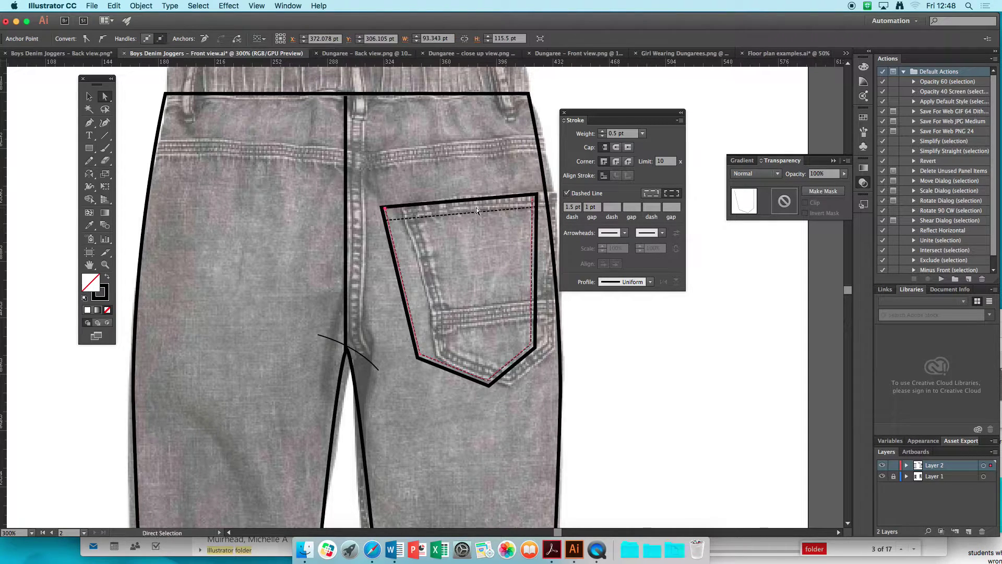
left_click_drag(532, 199, 532, 195)
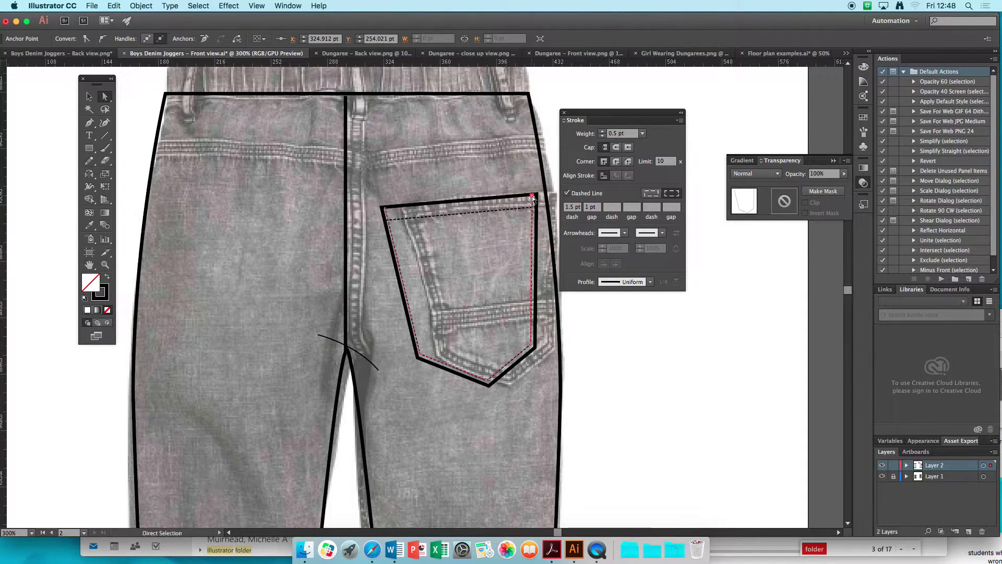
left_click(89, 97)
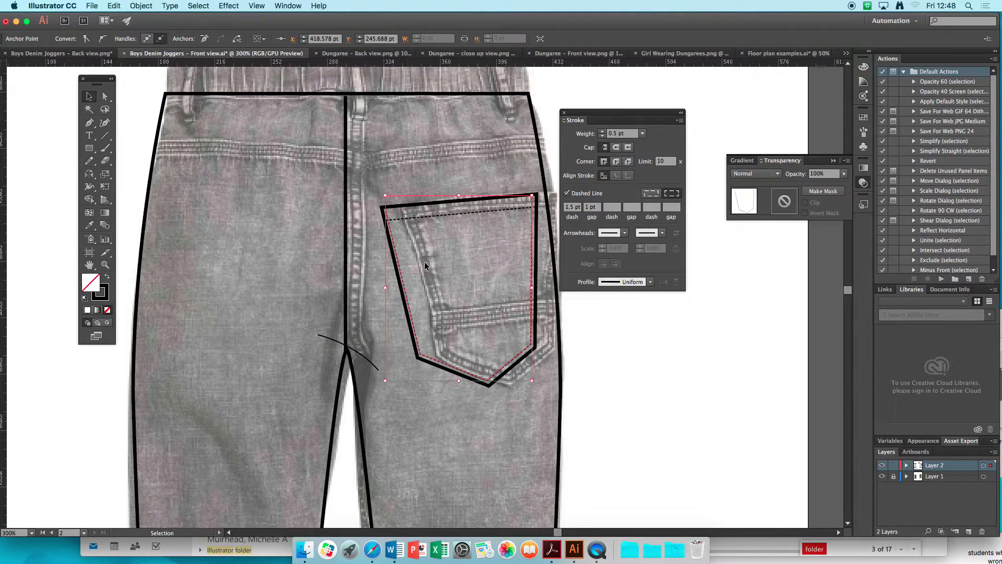
left_click(588, 326)
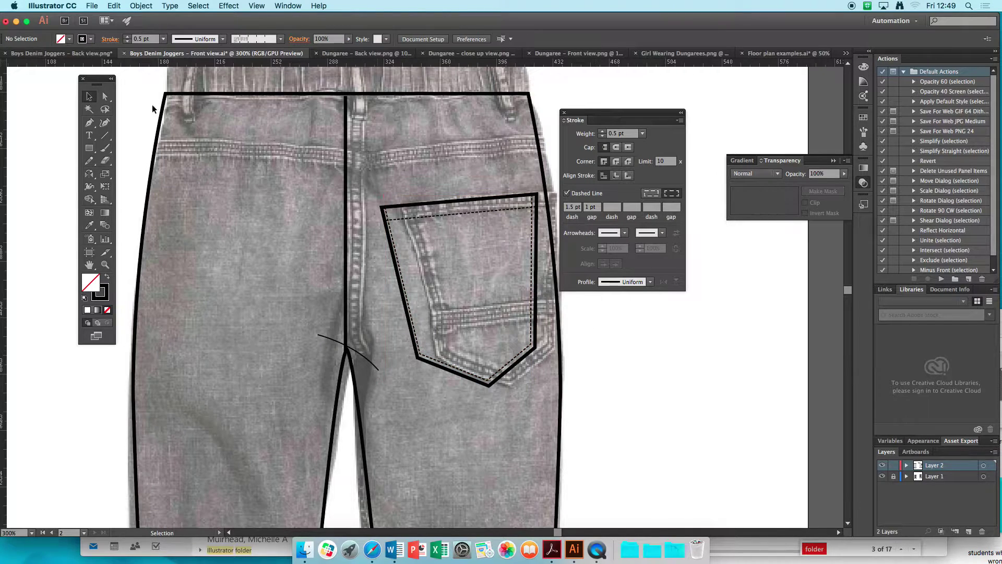
Copy the dashed inner outline, paste it in front, and scale the copy inward about its centre to about 85 × 107 pt
left_click(534, 213)
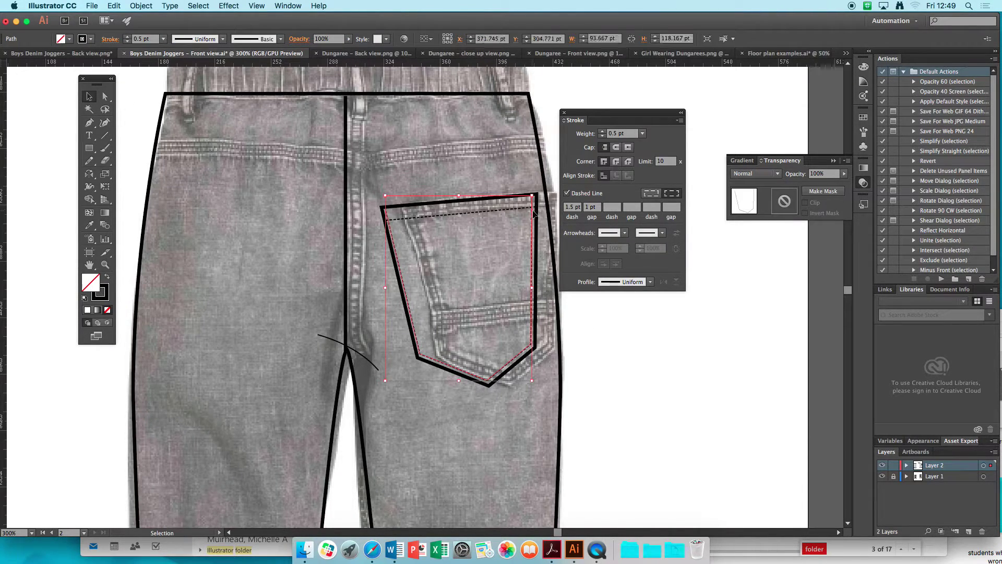
key("super+c")
key("super+f")
left_click_drag(531, 381, 524, 375)
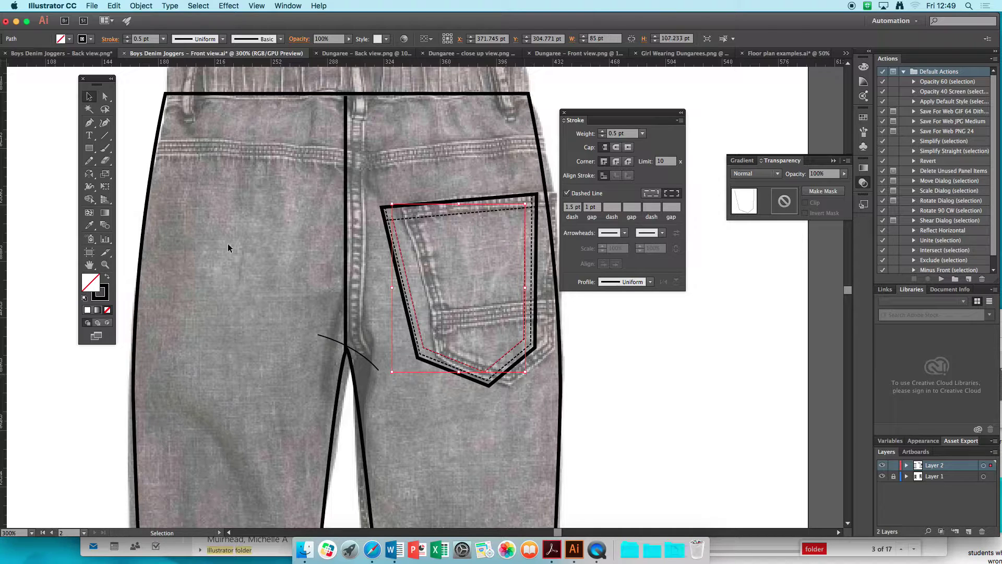
Raise both upper corners of the innermost dashed outline to the pocket's top edge and deselect it
left_click(105, 96)
left_click(310, 177)
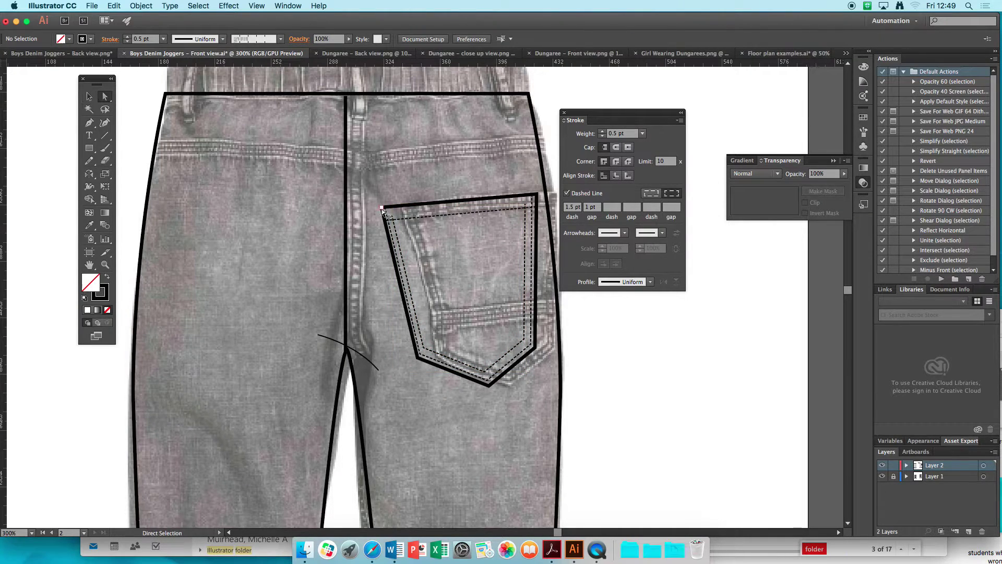
left_click_drag(391, 217, 393, 211)
left_click(390, 207)
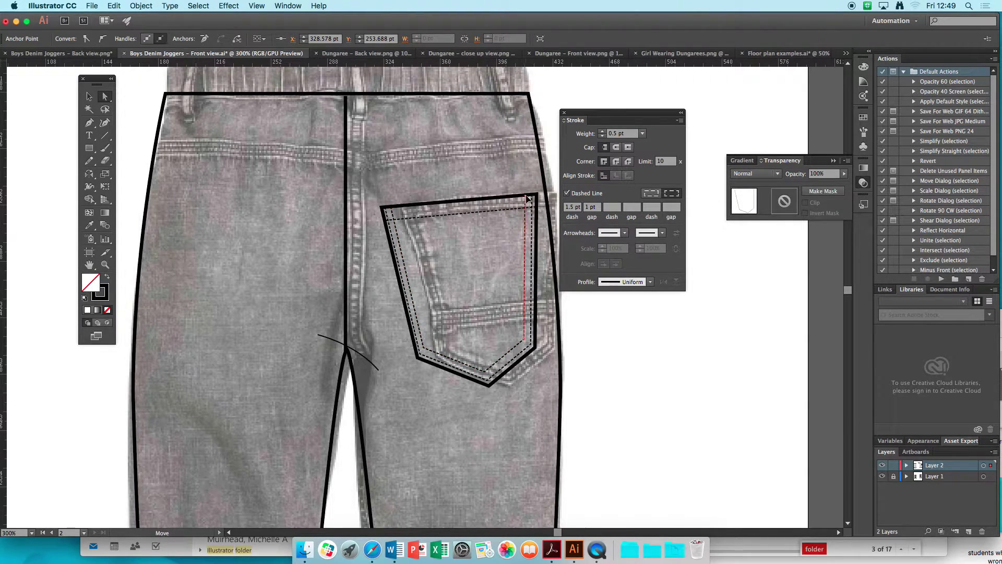
left_click(602, 376)
Draw a slightly slanted dashed line across the lower part of the pocket and duplicate it just below, following the photo's stitched band
left_click(90, 126)
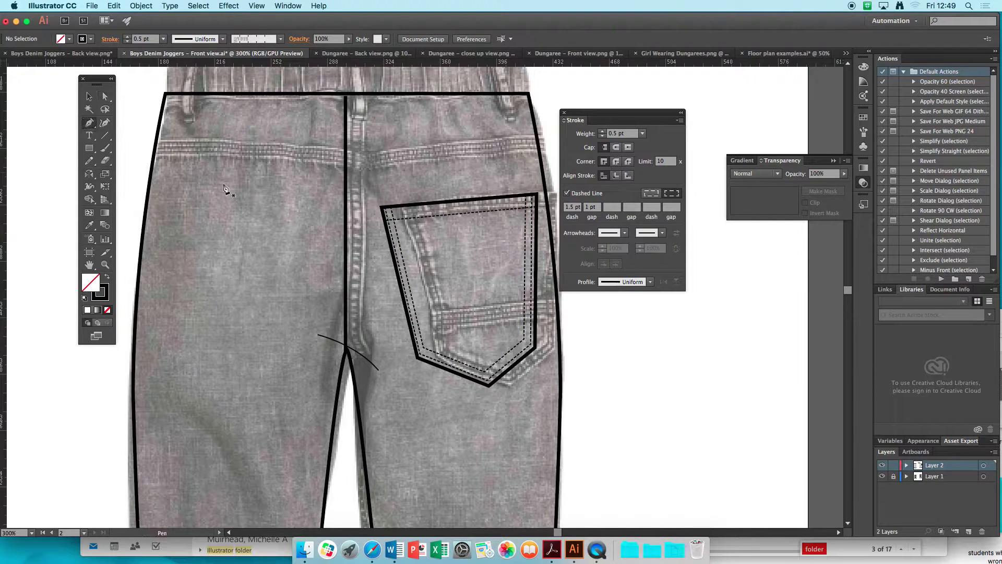
left_click(408, 314)
left_click(535, 301)
left_click(89, 96)
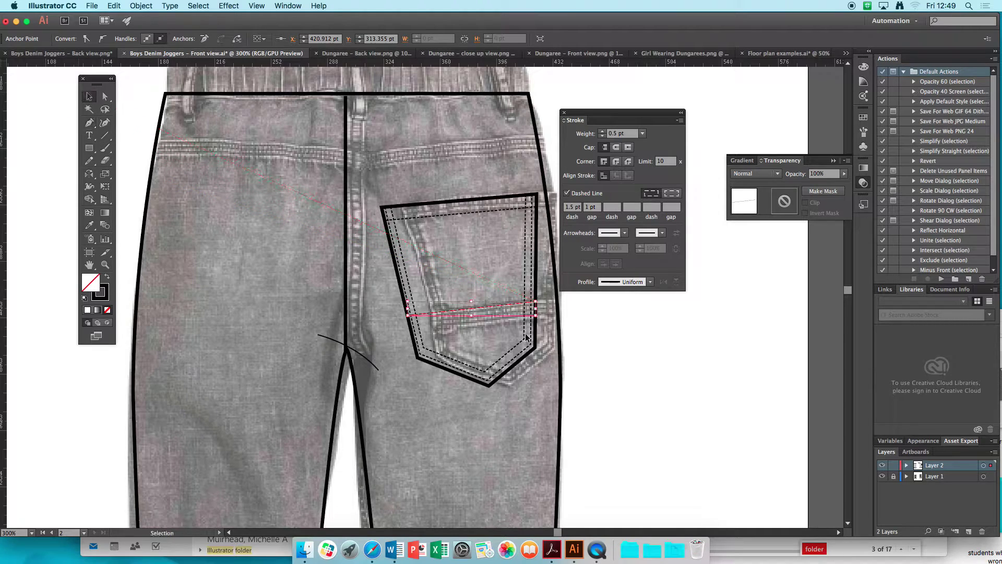
left_click(478, 311)
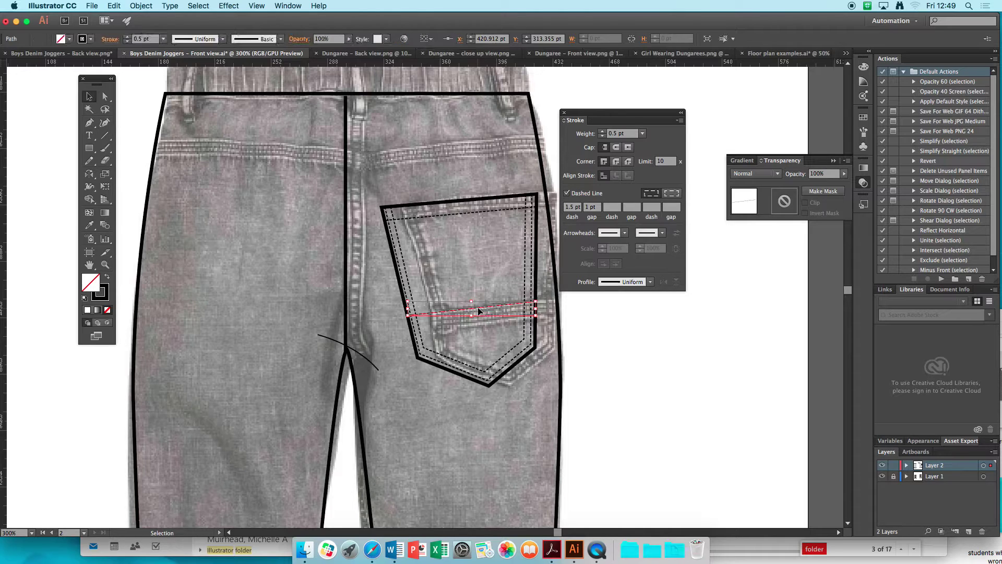
left_click_drag(479, 312, 482, 321)
left_click(586, 341)
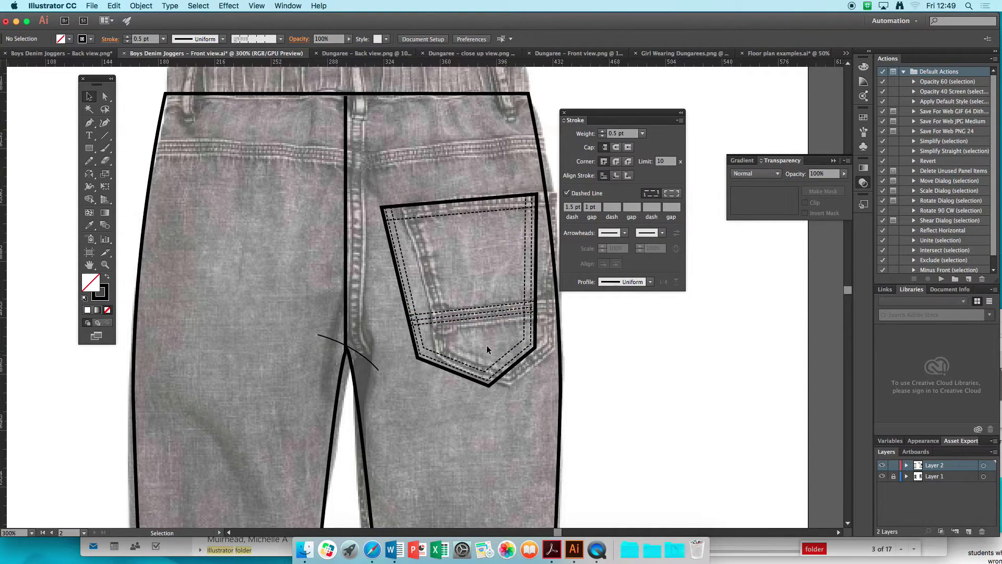
Draw a vertical dashed line beside the centre back seam from waist to crotch, and duplicate it a little further right
left_click_drag(621, 113, 685, 110)
key("space")
left_click_drag(508, 174, 549, 265)
left_click(88, 122)
left_click(391, 186)
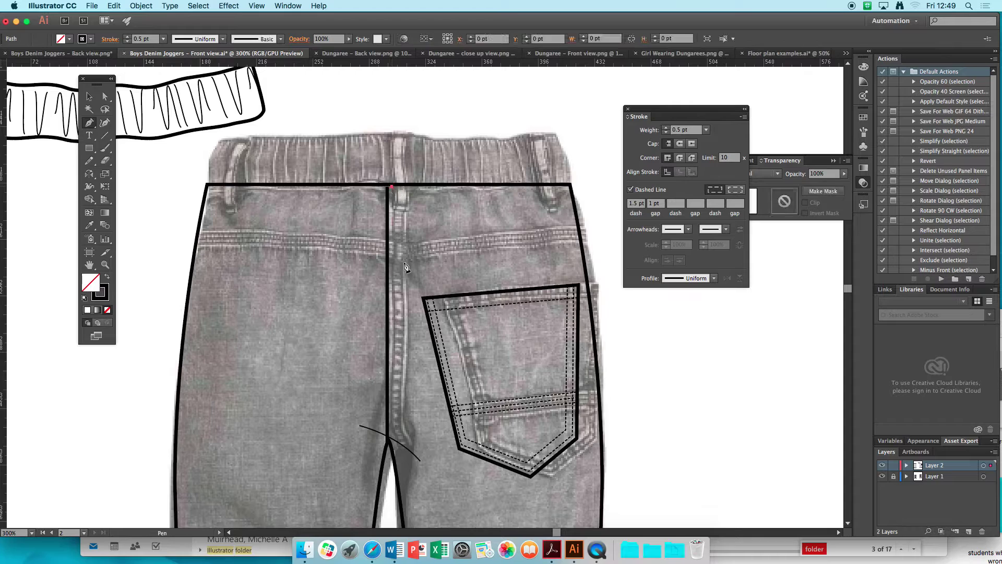
left_click(390, 441)
left_click(89, 96)
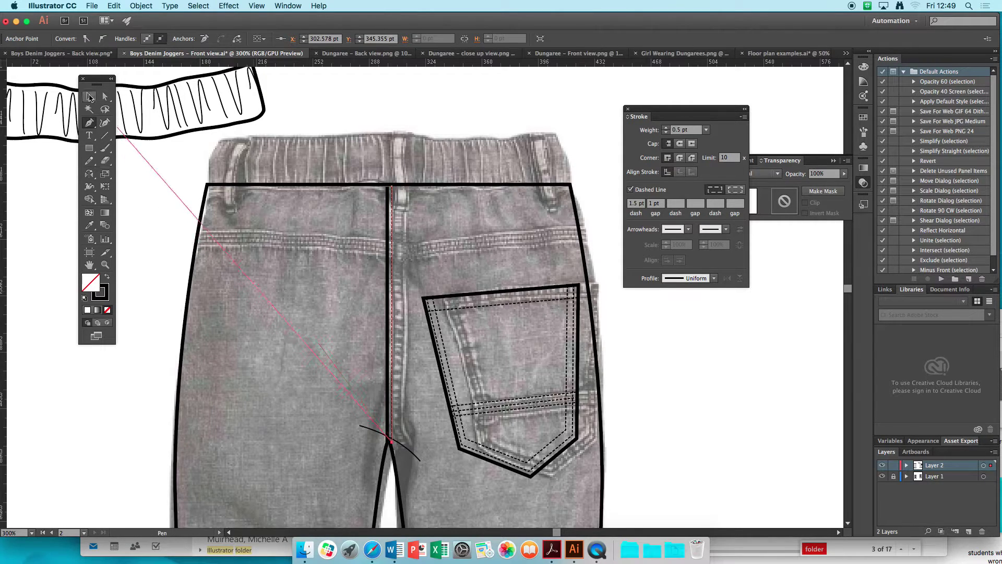
left_click_drag(392, 252, 405, 253)
left_click(577, 113)
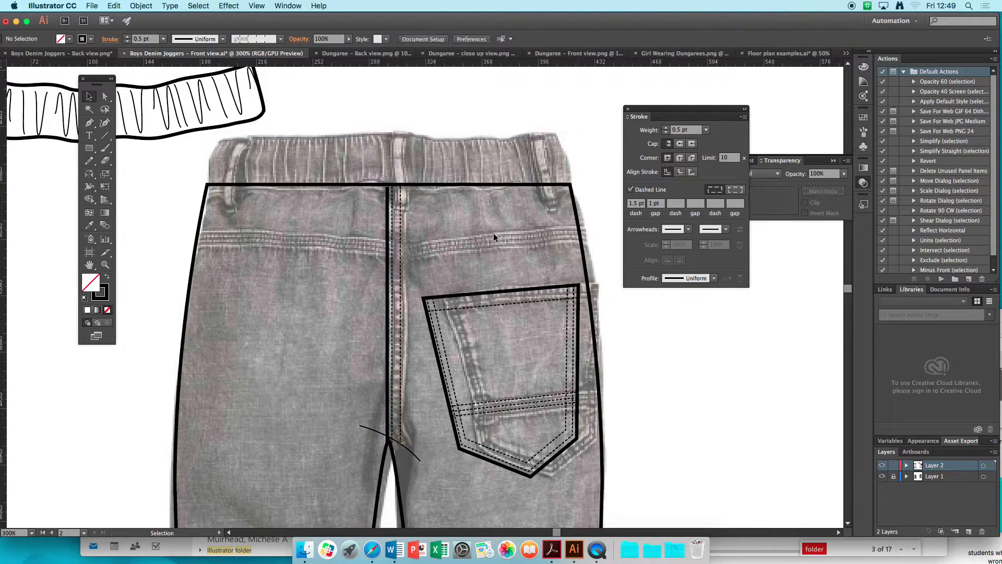
Move the Stroke settings and the toolbox clear of the artwork, and delete the old gathered waistband drawing beside the joggers
left_click_drag(493, 231, 590, 292)
left_click_drag(661, 108, 744, 97)
left_click_drag(492, 330, 568, 343)
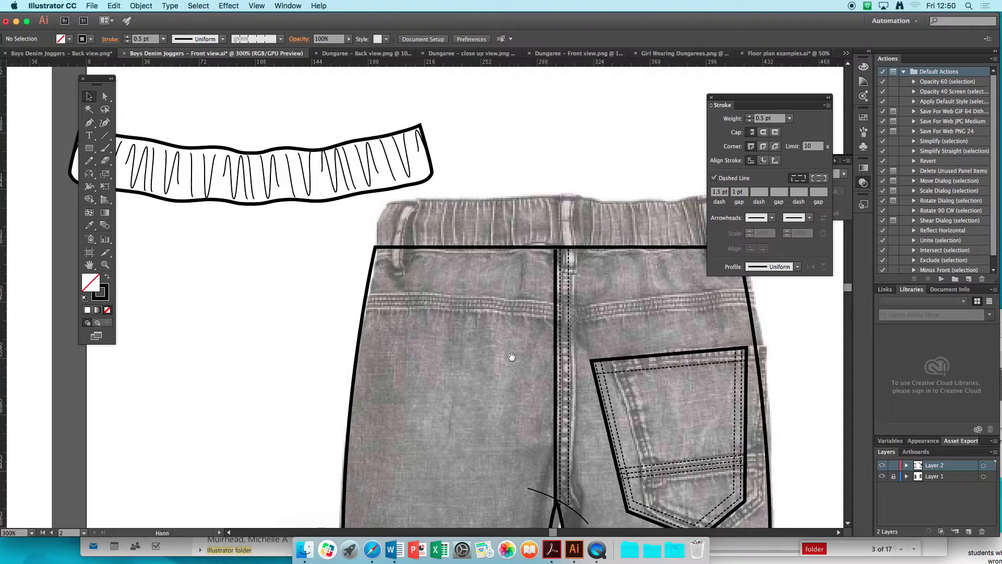
left_click_drag(514, 358, 464, 362)
left_click_drag(95, 80, 111, 256)
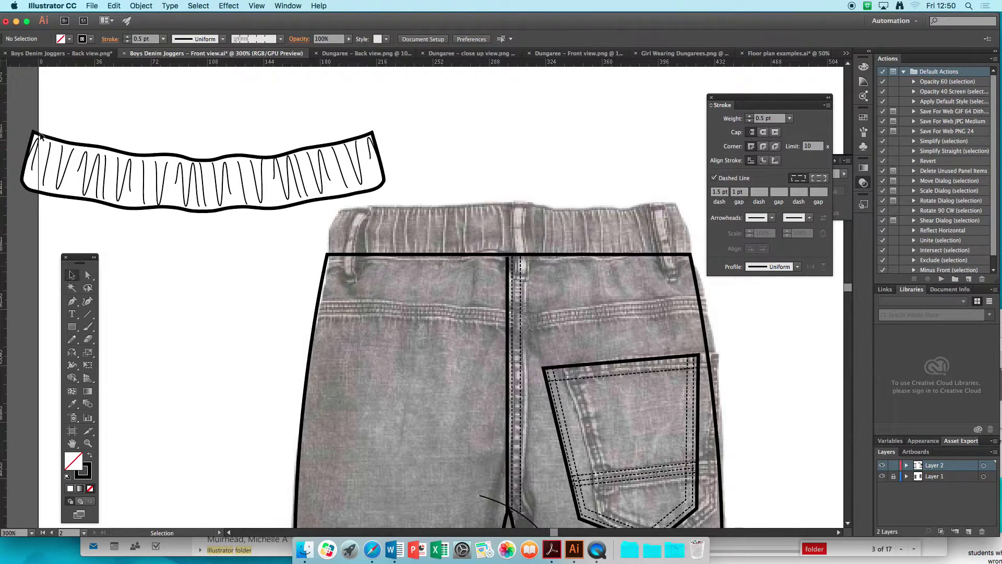
left_click_drag(45, 129, 385, 187)
key("Delete")
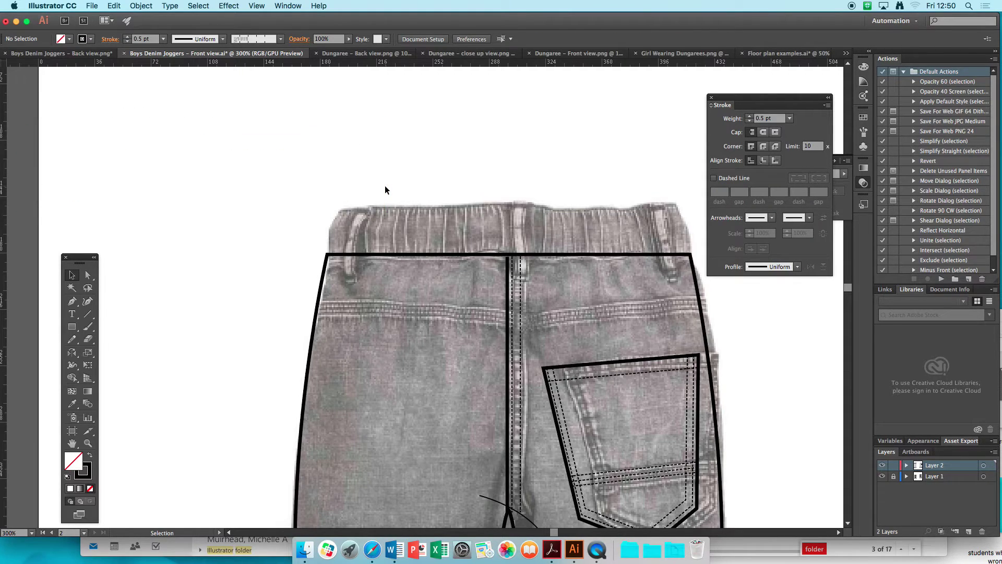
Draw a straight line about 217 pt long across the top of the photo's waistband and set its stroke weight to 2 pt
left_click_drag(441, 268, 396, 260)
left_click(73, 301)
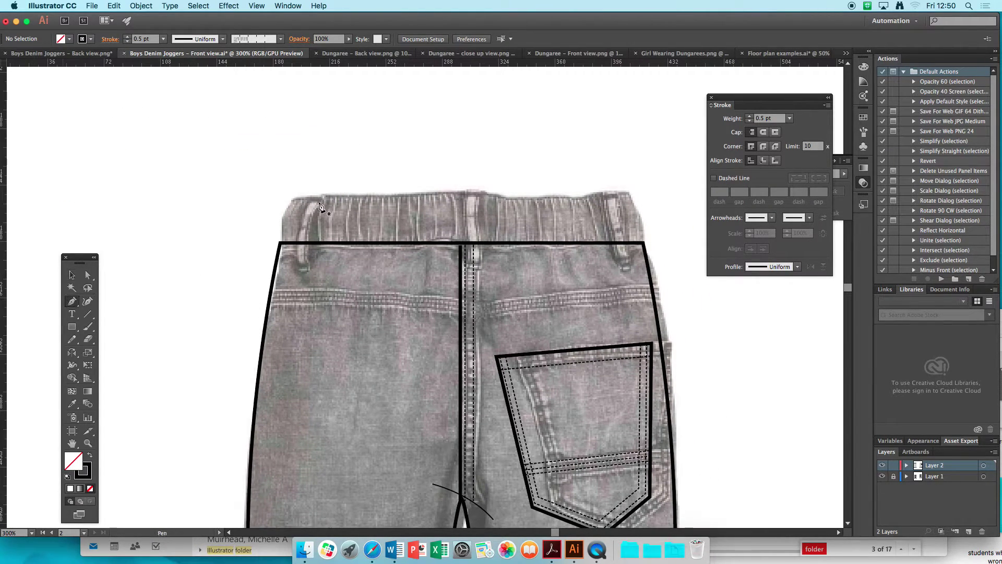
left_click(291, 198)
left_click(632, 198)
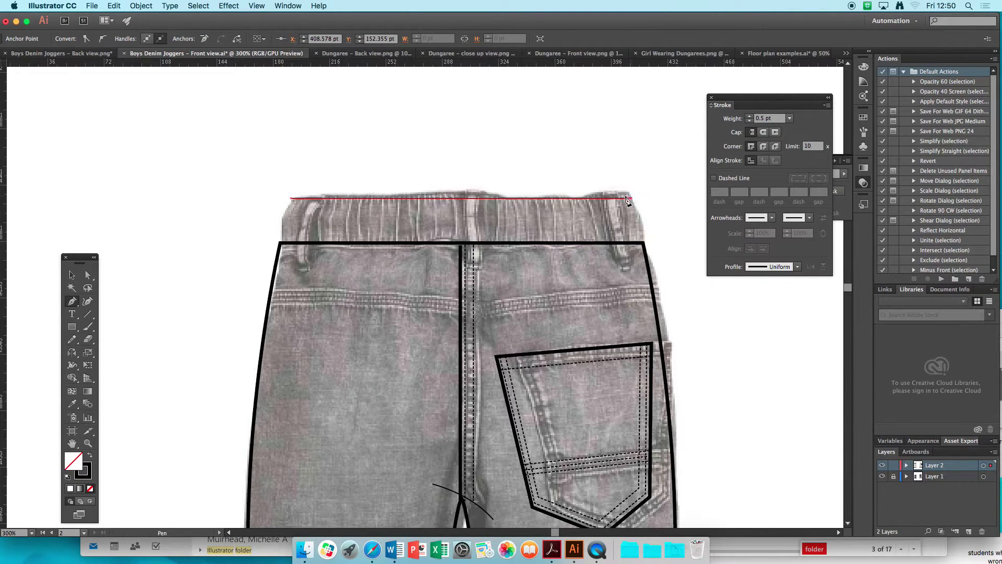
left_click(792, 121)
left_click(806, 177)
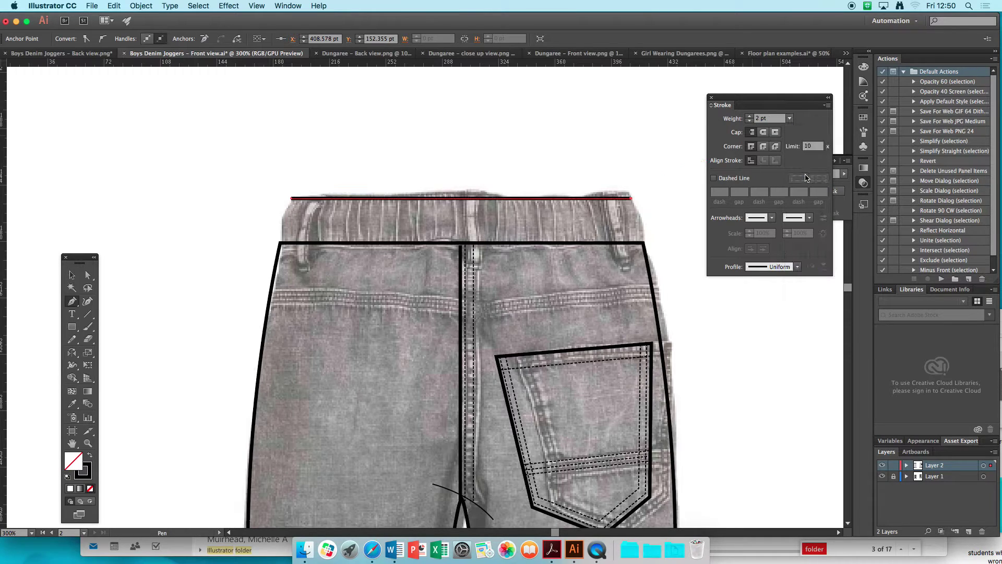
Shift the waistband line up onto the photo's top edge and widen it to about 219 pt
left_click(72, 276)
left_click_drag(497, 197, 495, 194)
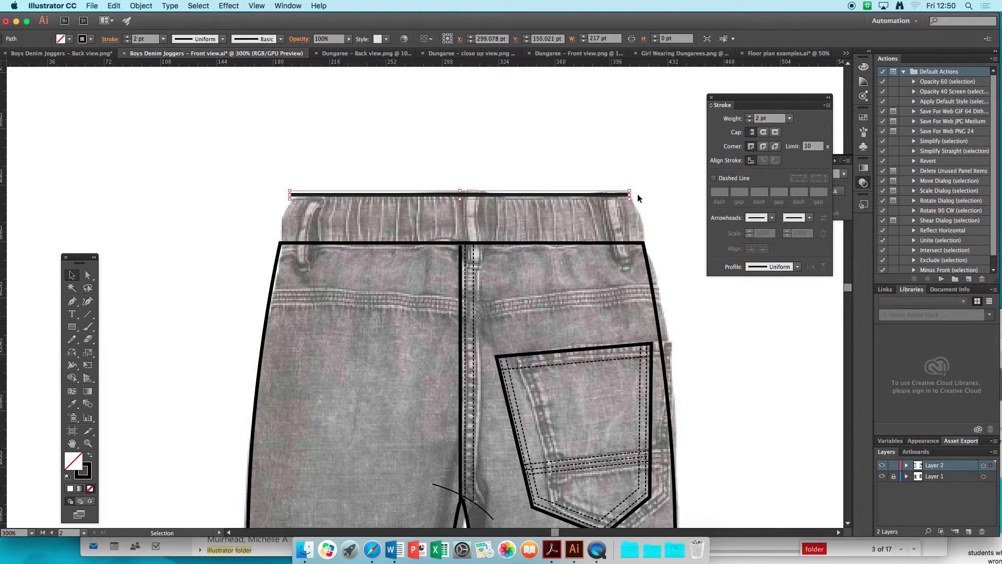
left_click_drag(631, 196, 635, 196)
Apply the Zig Zag effect with its last-used settings to the waistband's top line
left_click(223, 5)
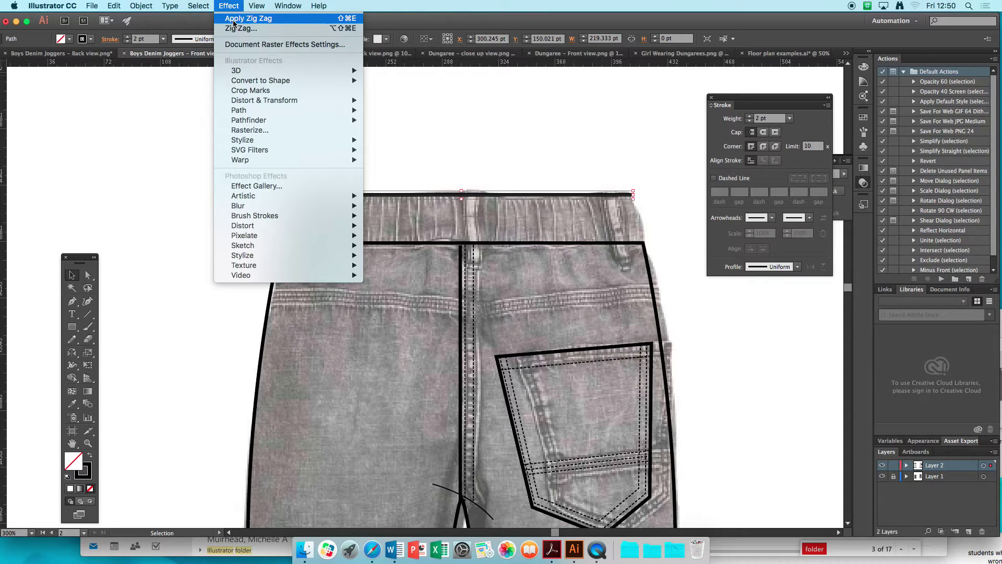
mouse_move(251, 101)
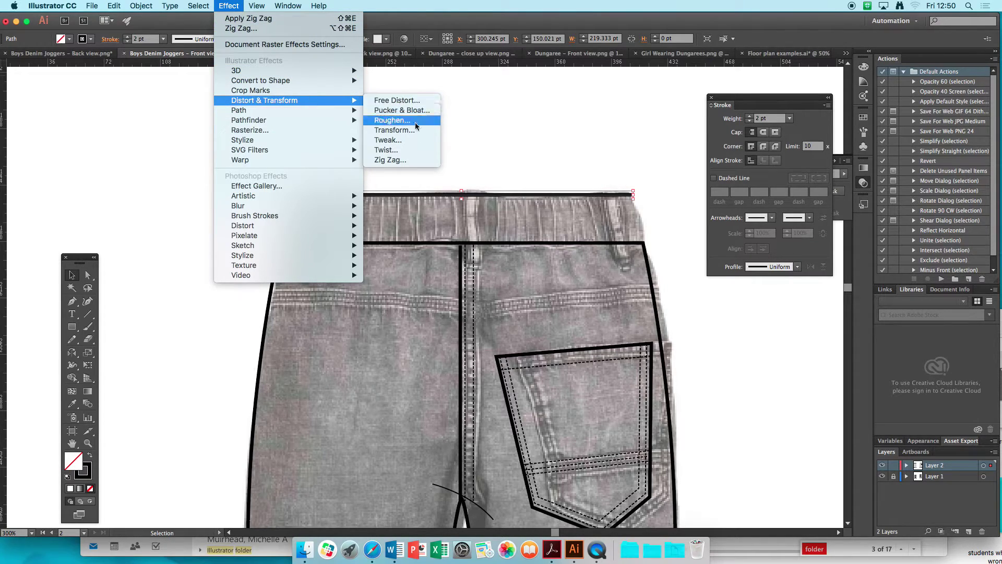
left_click(269, 19)
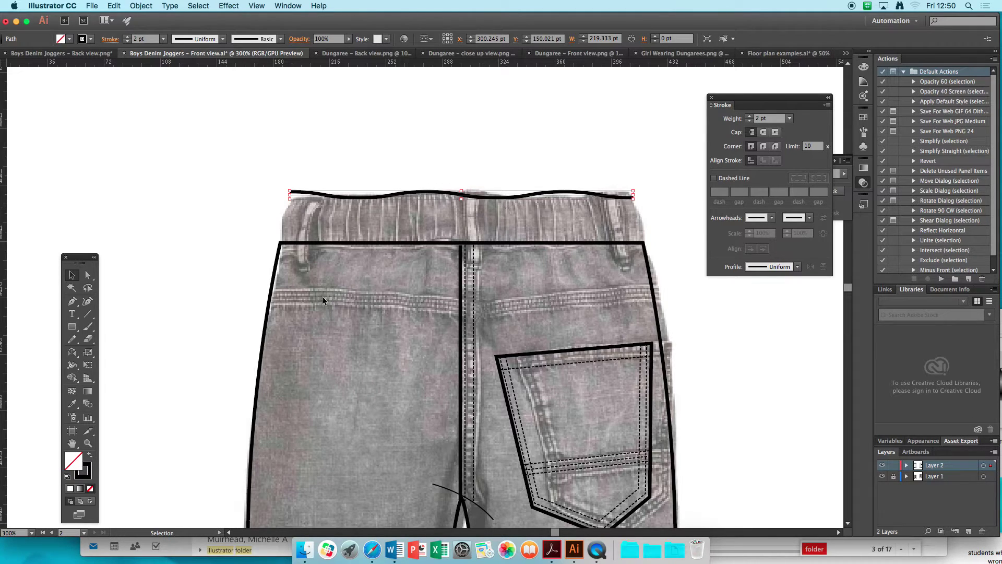
Duplicate the wavy top line straight down onto the lower edge of the waistband and deselect the copy
left_click_drag(320, 291, 503, 308)
left_click_drag(405, 315, 139, 267)
left_click_drag(519, 336, 171, 298)
left_click_drag(452, 322, 434, 339)
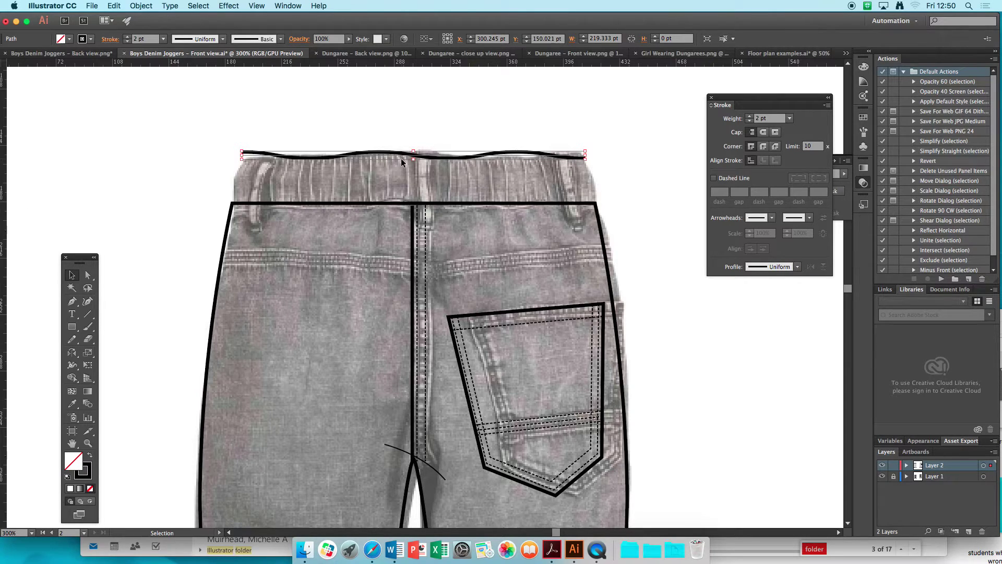
left_click_drag(409, 158, 406, 210)
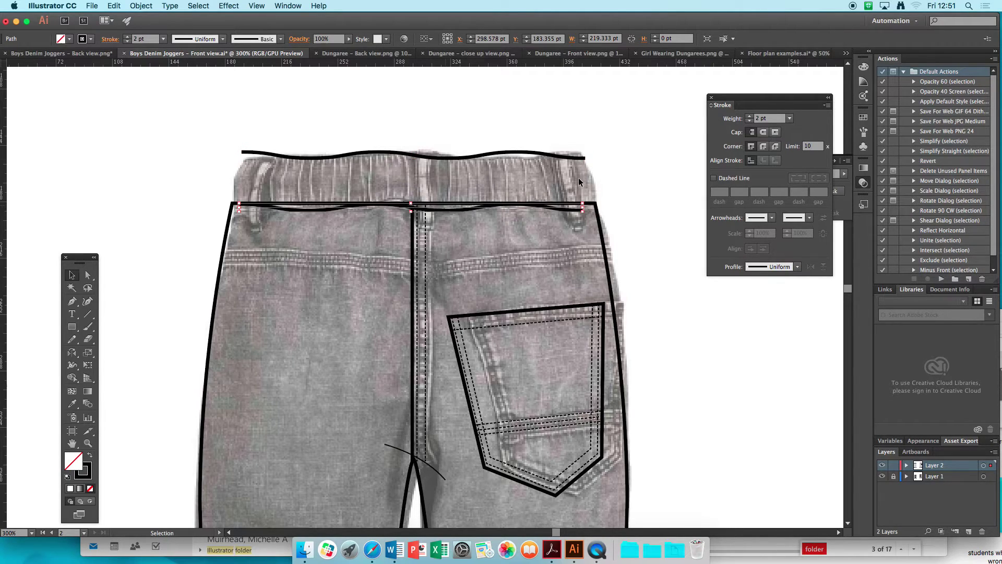
left_click(603, 181)
Stretch the lower wavy line's left end out to the joggers' side seam, making the line about 224 pt wide
left_click(89, 276)
left_click(240, 208)
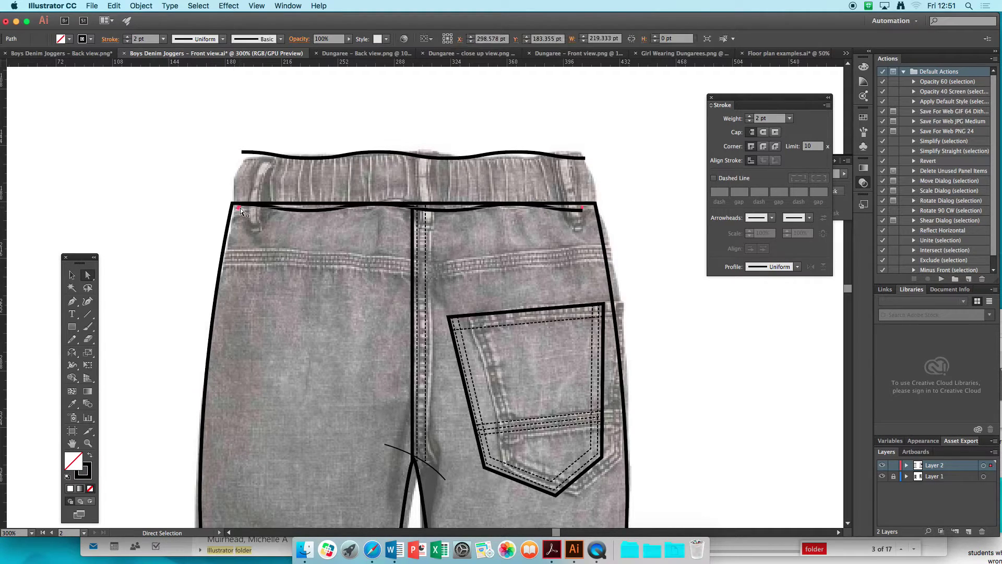
left_click(71, 274)
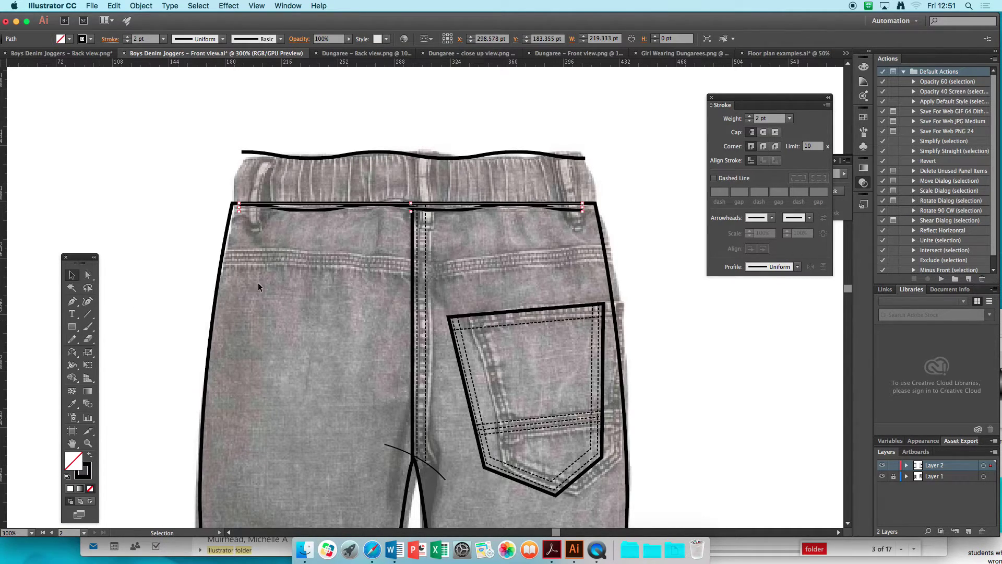
left_click(88, 443)
left_click(413, 259)
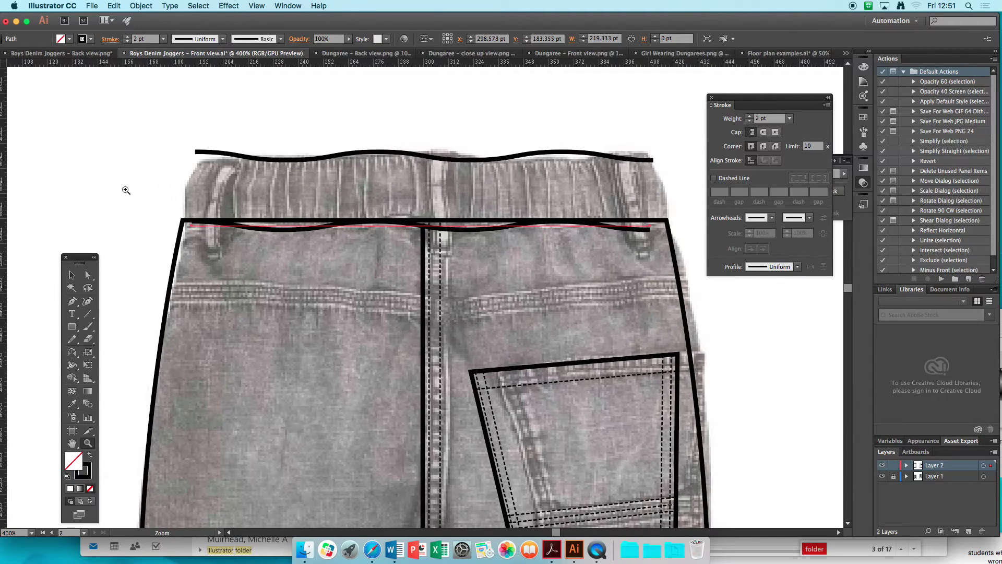
left_click(71, 274)
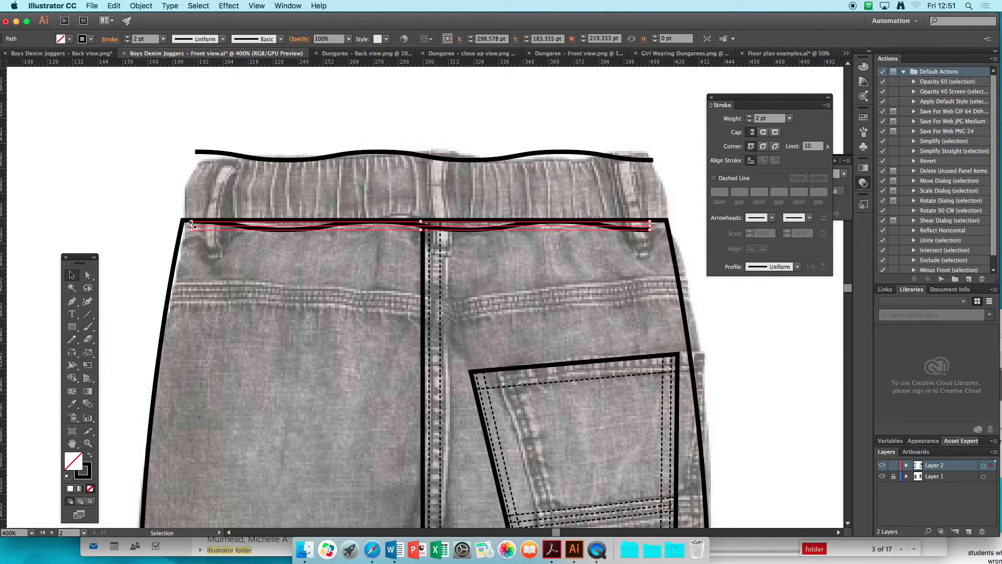
left_click_drag(191, 224, 182, 224)
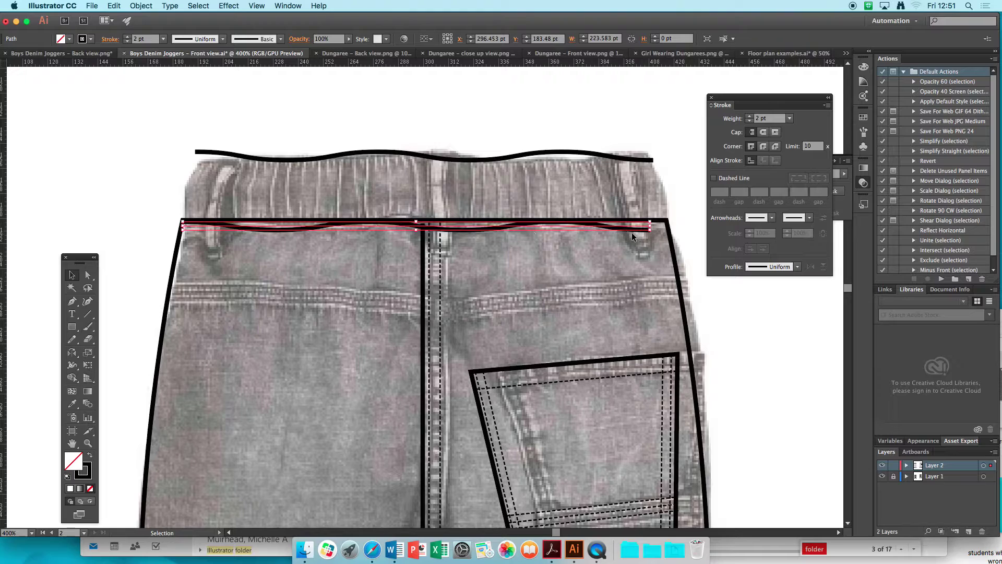
Stretch the lower wavy line's right end to the side seam, about 233 pt wide, and expand the appearance of both wavy lines
left_click_drag(646, 225, 670, 224)
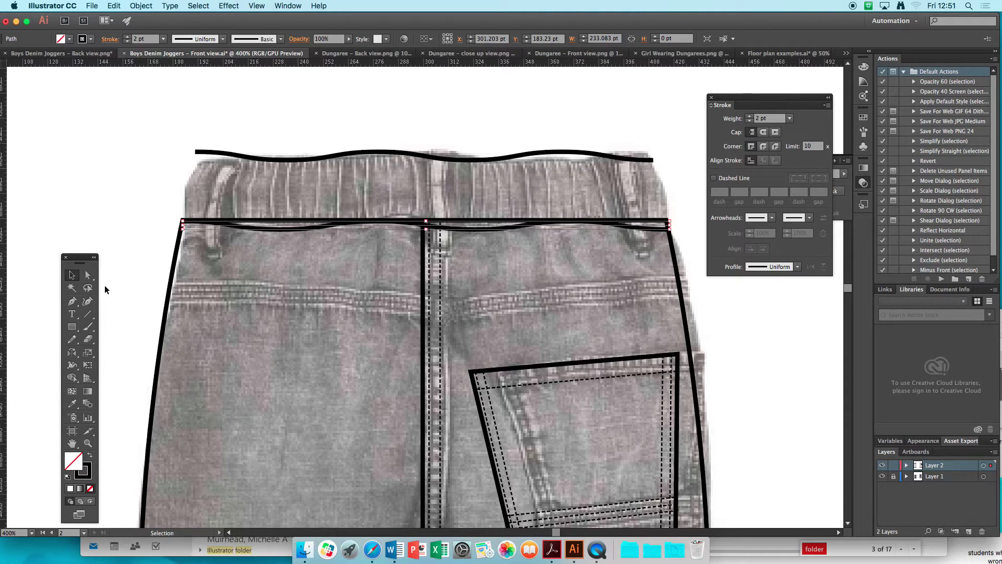
left_click(213, 249)
left_click(282, 230)
left_click(302, 159, "shift")
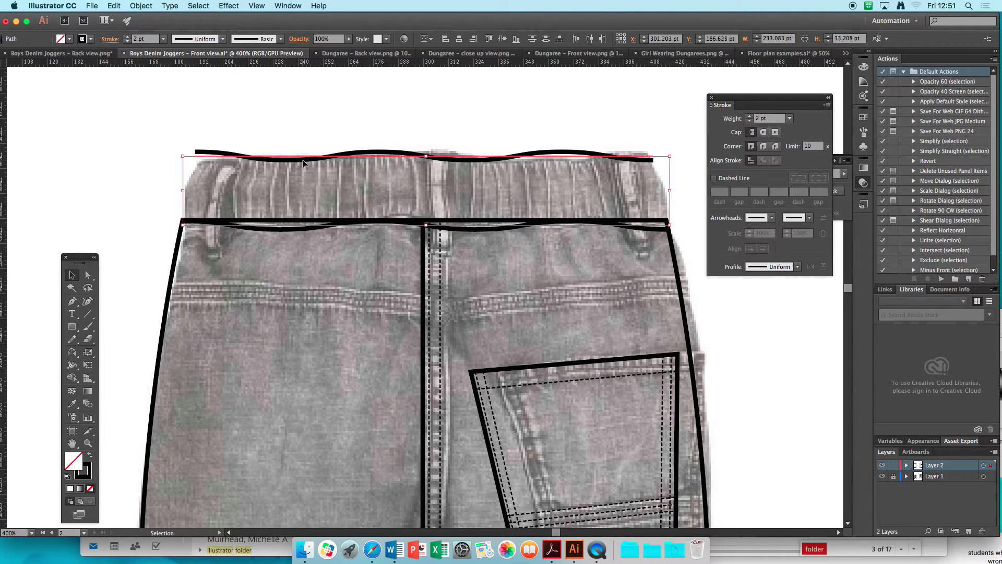
left_click(138, 6)
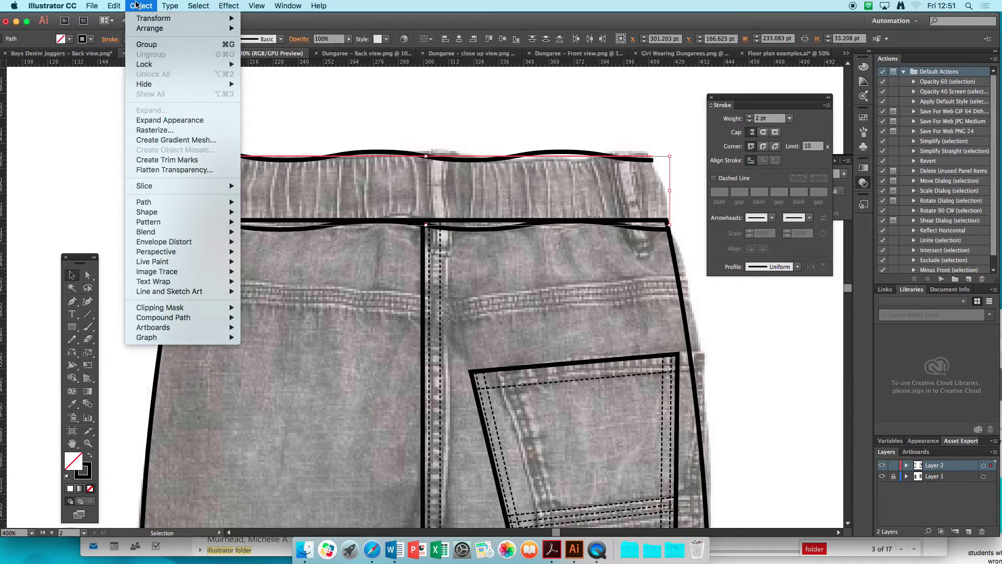
left_click(164, 120)
left_click(559, 138)
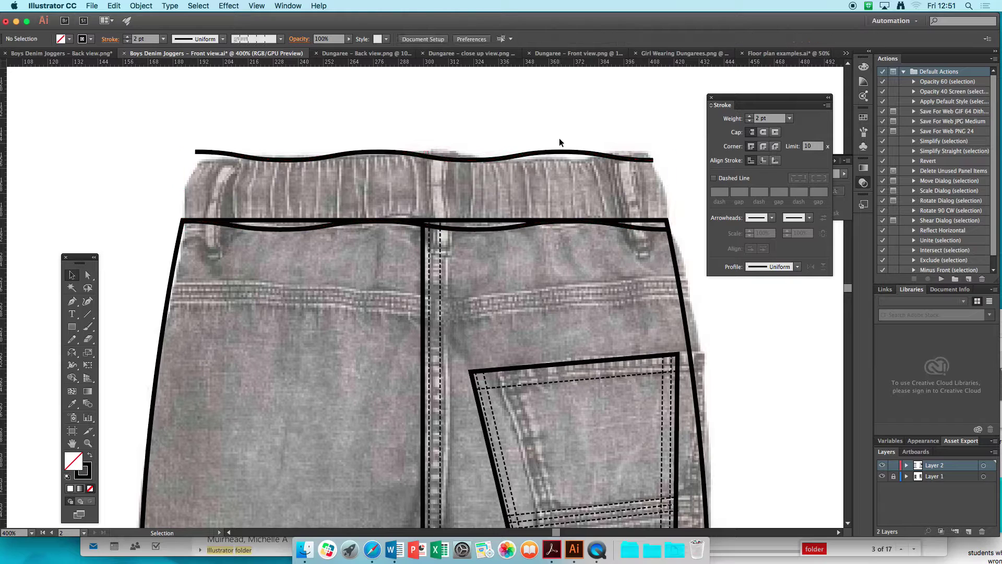
Widen the lower wavy line at both ends to about 239 pt, slightly past the side seams
left_click(238, 228)
left_click_drag(182, 225, 176, 225)
left_click_drag(670, 228, 676, 228)
Join the upper and lower wavy lines at both ends with straight Pen segments to make a closed waistband shape
left_click(71, 303)
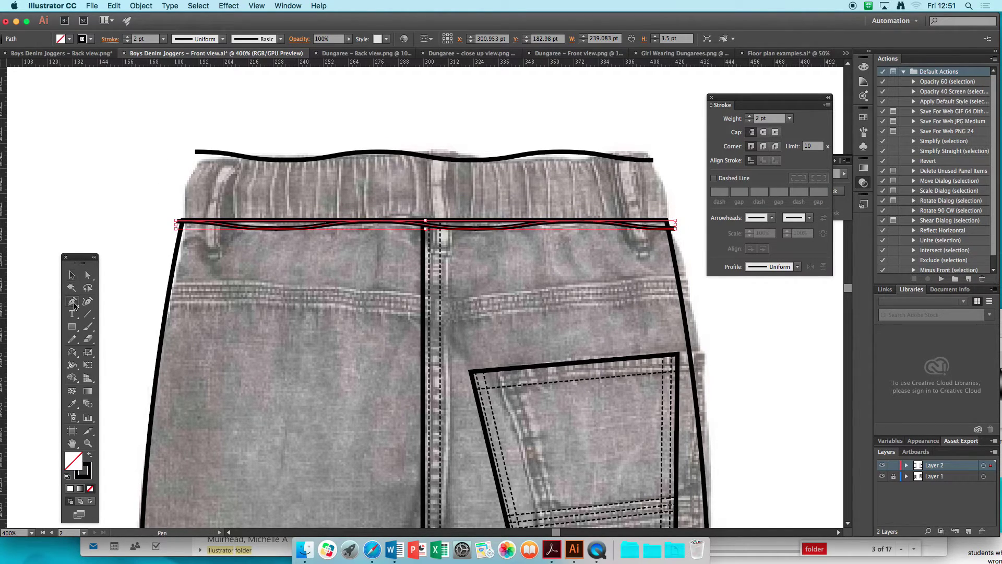
left_click(176, 222)
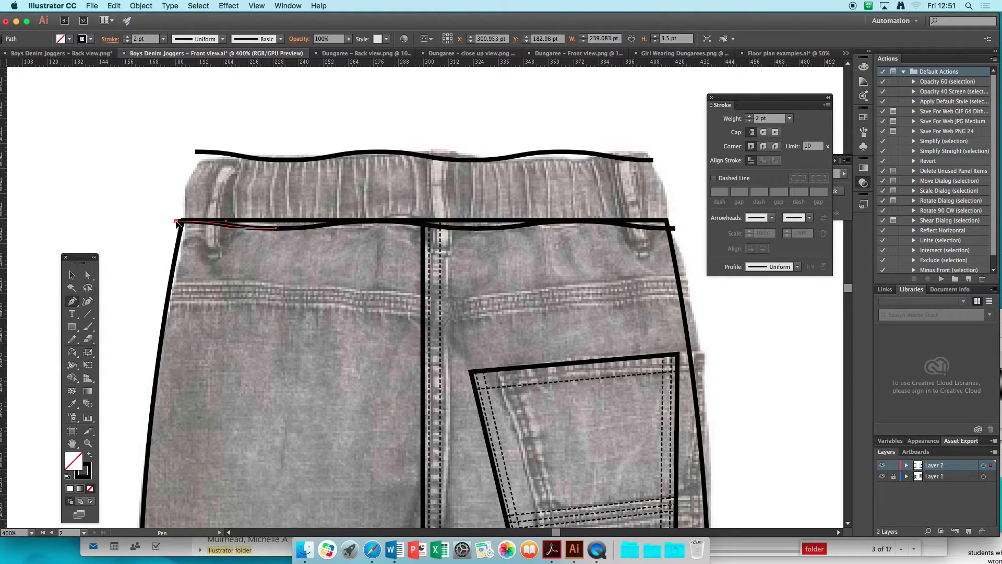
left_click(195, 153)
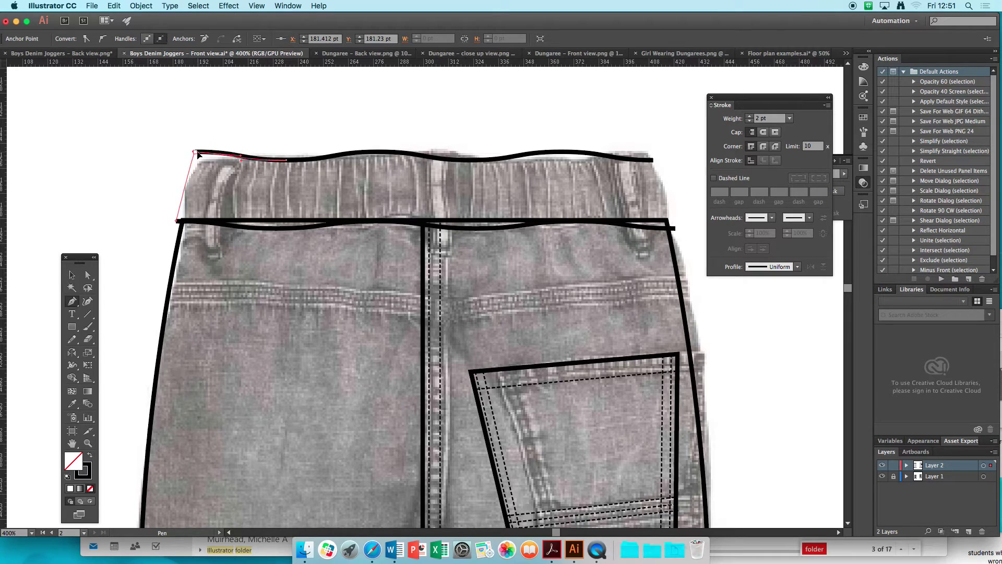
key("a")
left_click(72, 303)
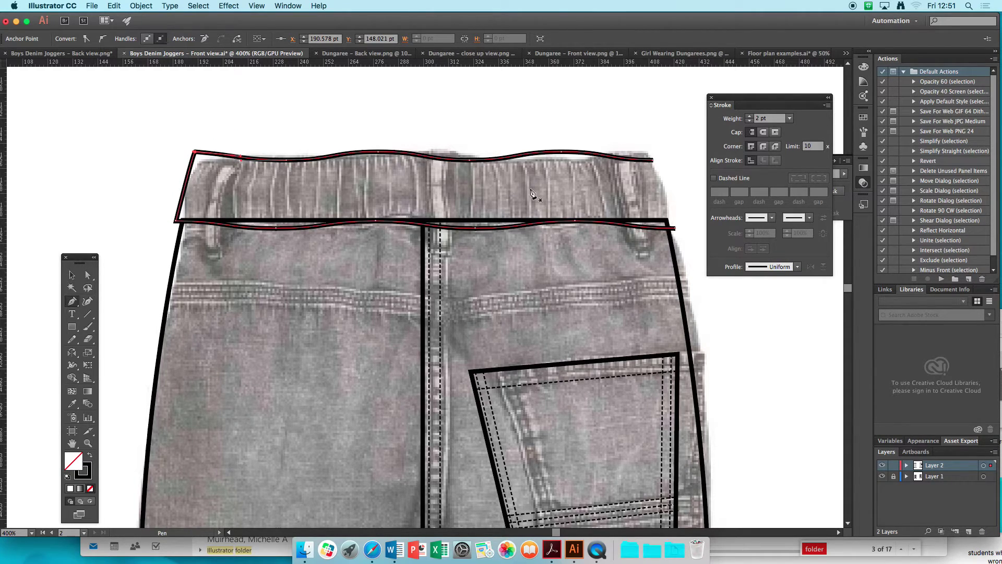
left_click(675, 229)
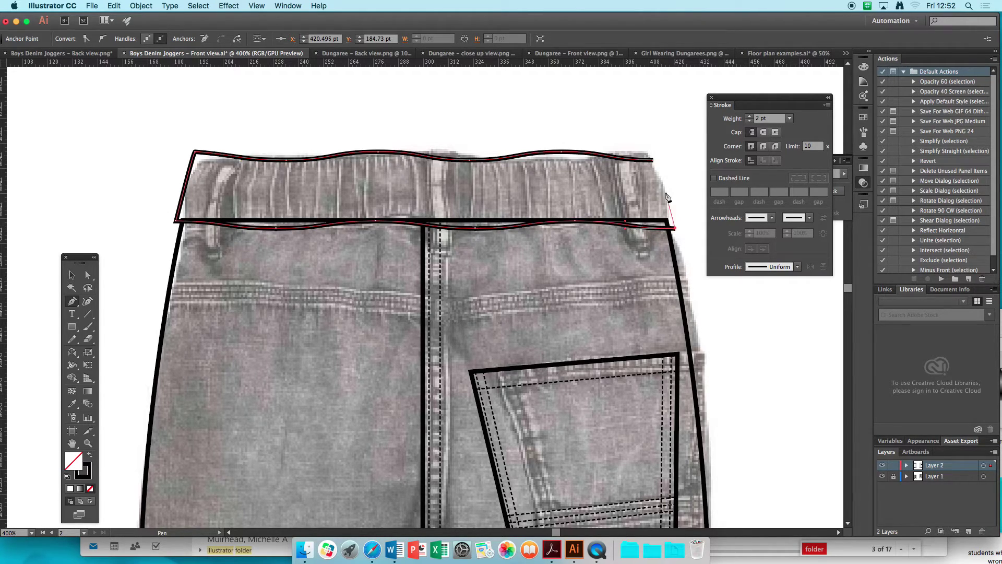
left_click(654, 161)
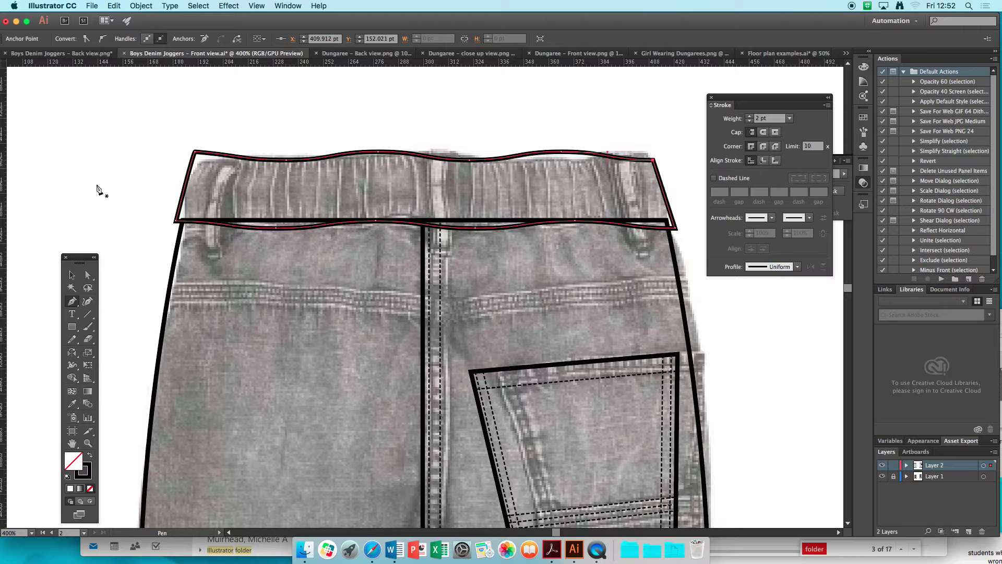
Move the waistband shape's lower-left anchor point onto the joggers' top-left corner
left_click(89, 276)
left_click(167, 218)
left_click(176, 221)
left_click(168, 238)
left_click(88, 443)
left_click(296, 272)
left_click(87, 275)
left_click(225, 222)
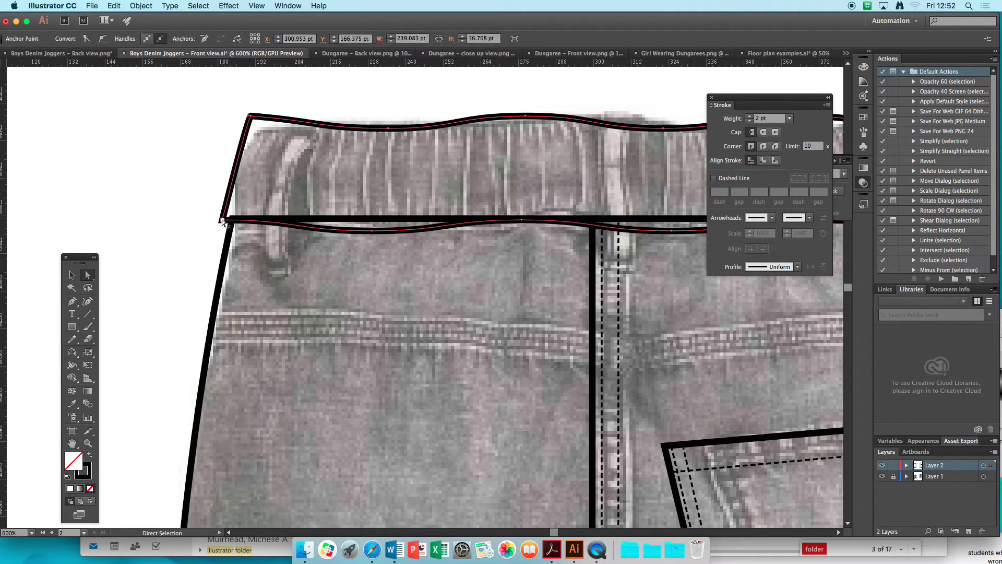
left_click(229, 220)
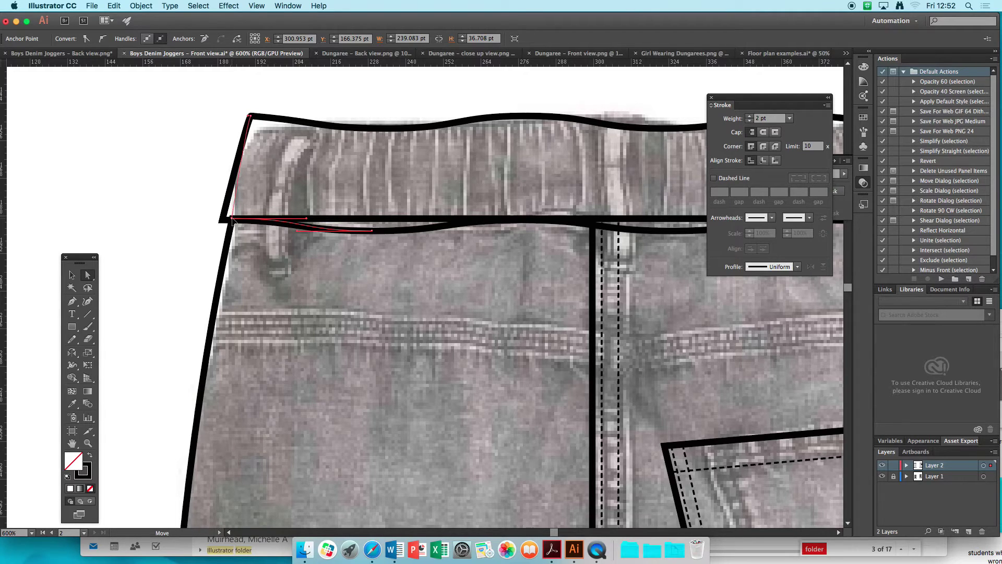
left_click_drag(233, 218, 232, 218)
Move the waistband shape's lower-right anchor point in onto the joggers' right side seam
key("space")
left_click_drag(446, 306, 277, 301)
left_click_drag(497, 305, 355, 303)
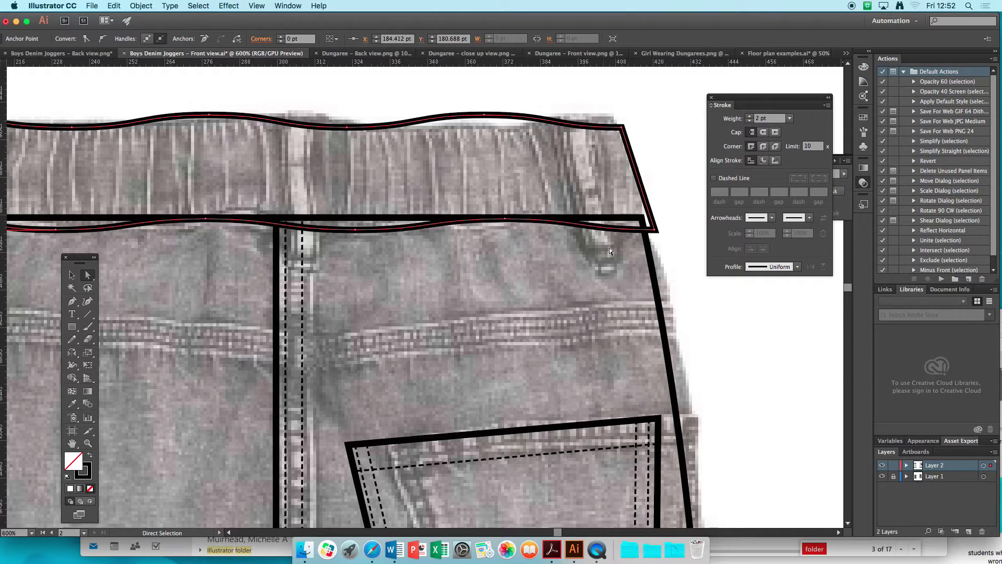
left_click_drag(654, 229, 646, 226)
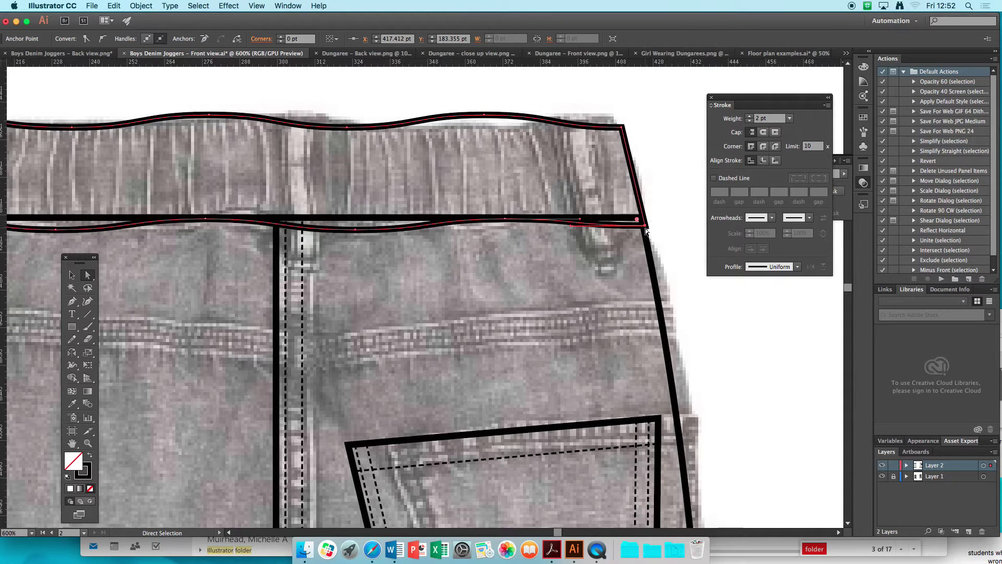
Fill the closed waistband shape with white (FFFFFF)
key("super+minus")
key("super+minus")
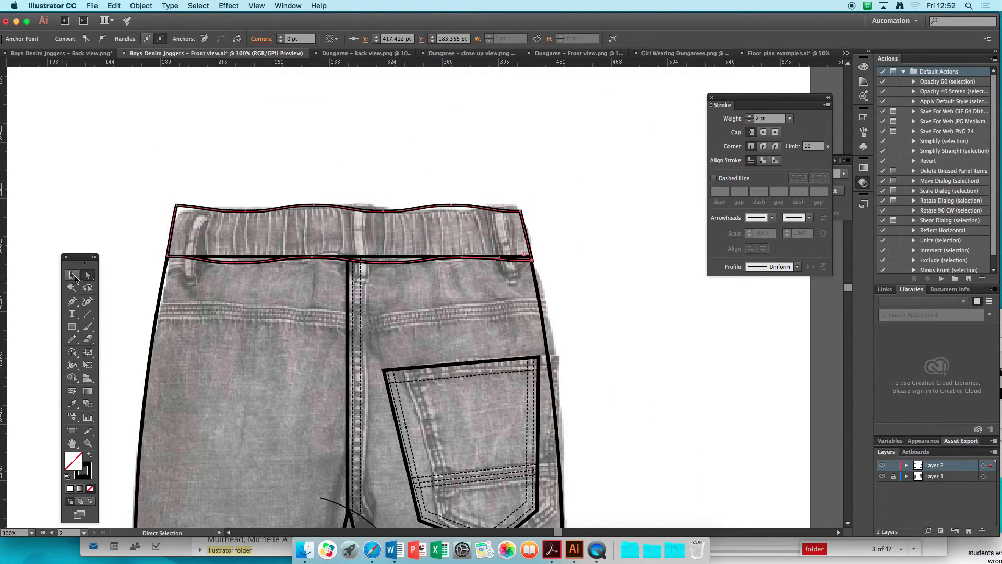
left_click(73, 276)
left_click(239, 177)
left_click(345, 210)
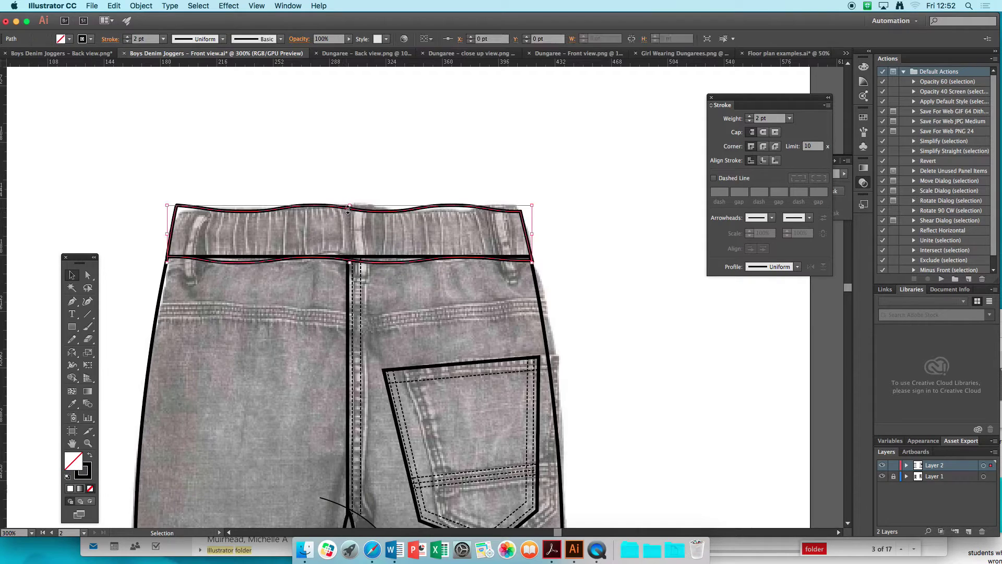
double_click(79, 467)
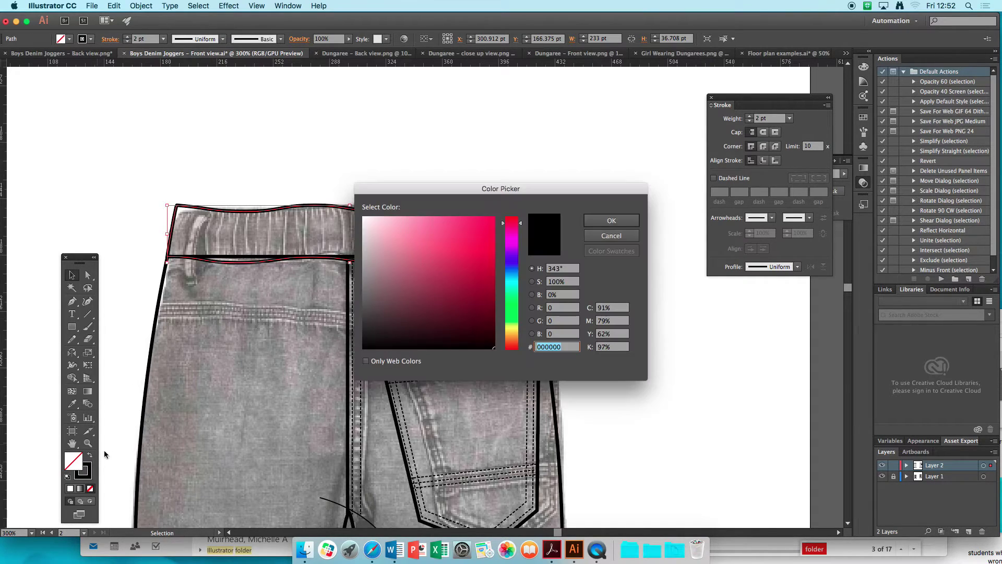
left_click(364, 218)
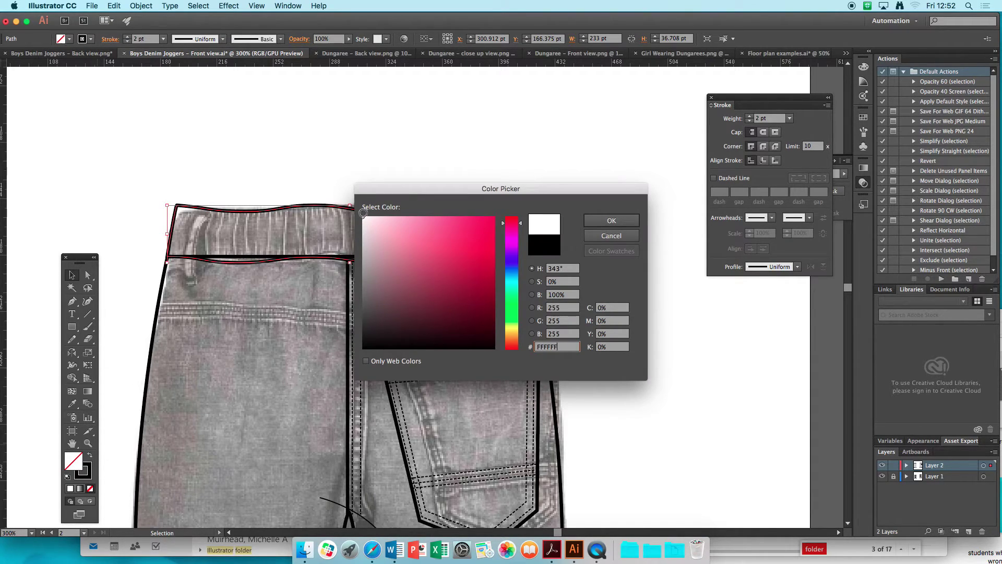
left_click(605, 220)
Duplicate the white waistband shape straight up into the empty space above the joggers and deselect the copy
key("a")
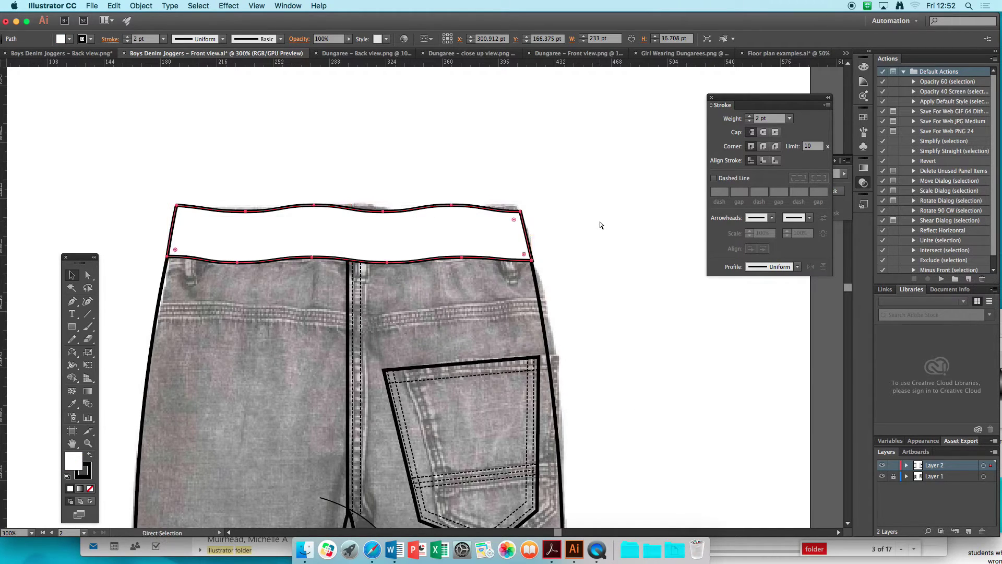
key("v")
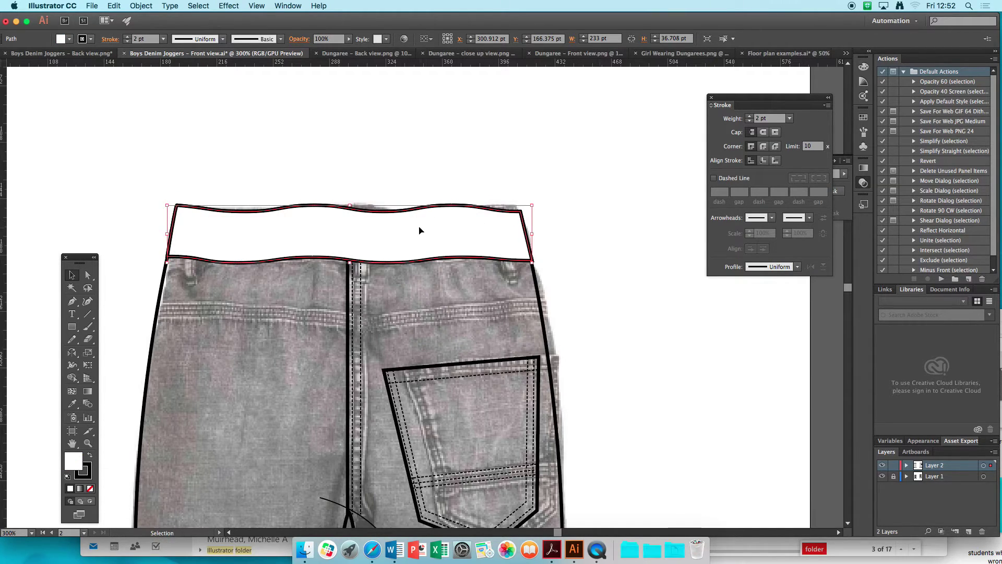
left_click_drag(412, 208, 412, 108)
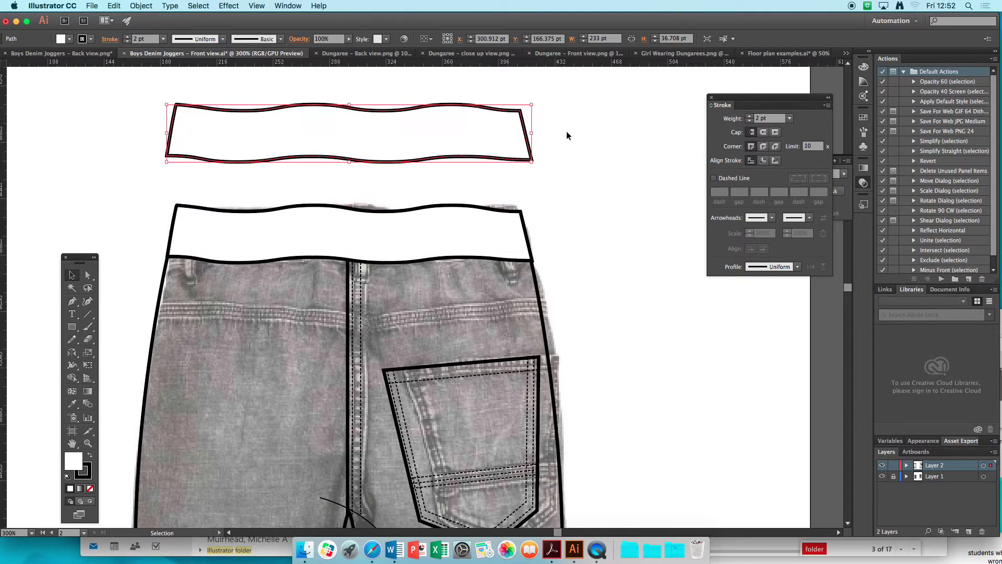
left_click(625, 145)
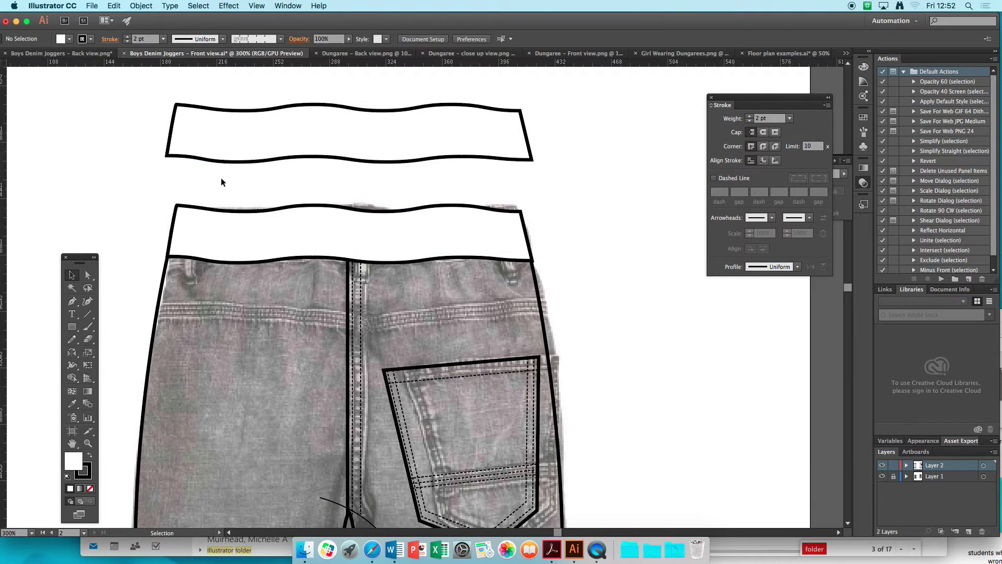
Draw a horizontal line with no fill, about 282 pt long, across the waistband copy and past both its ends
left_click(72, 303)
left_click(90, 488)
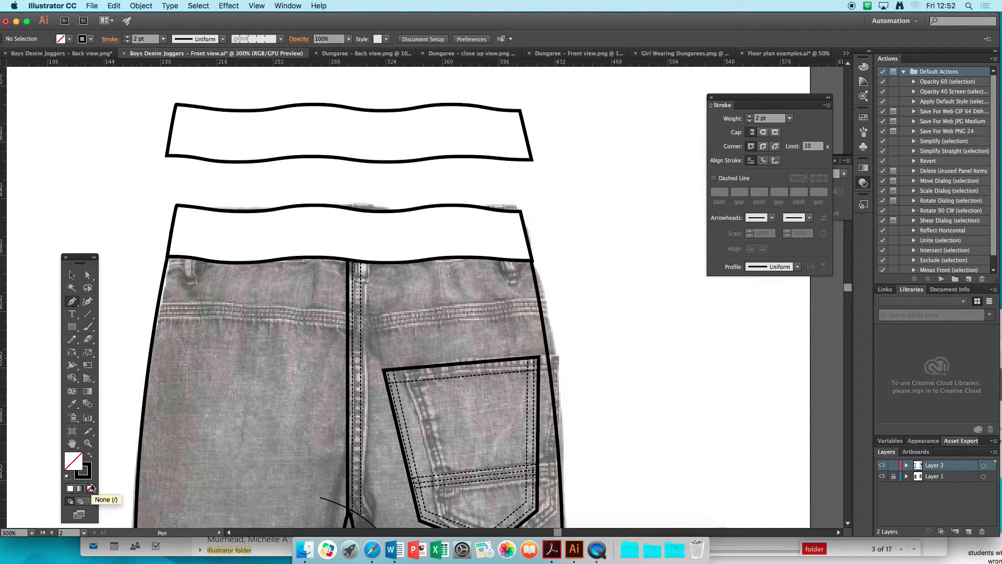
left_click(124, 128)
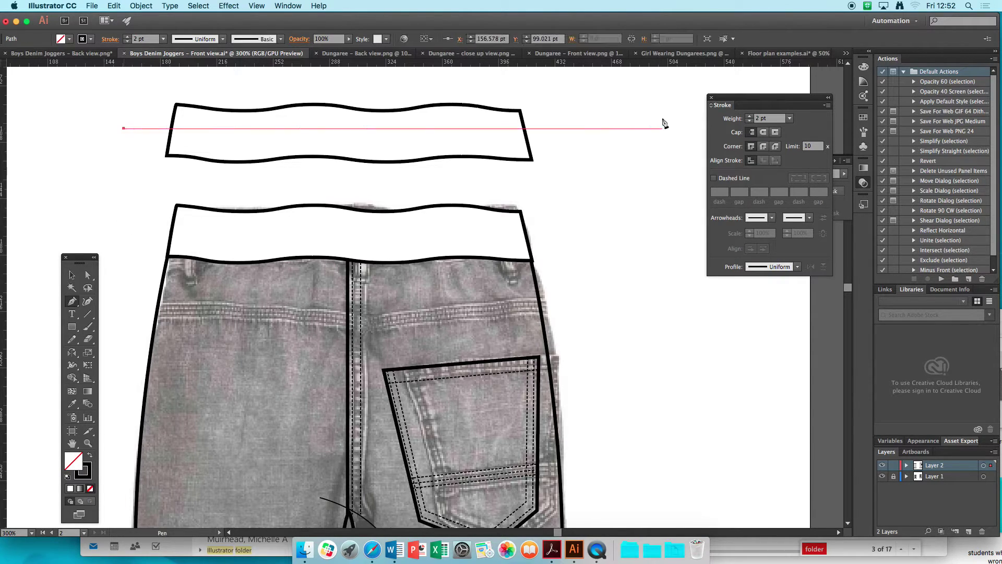
left_click(565, 130, "shift")
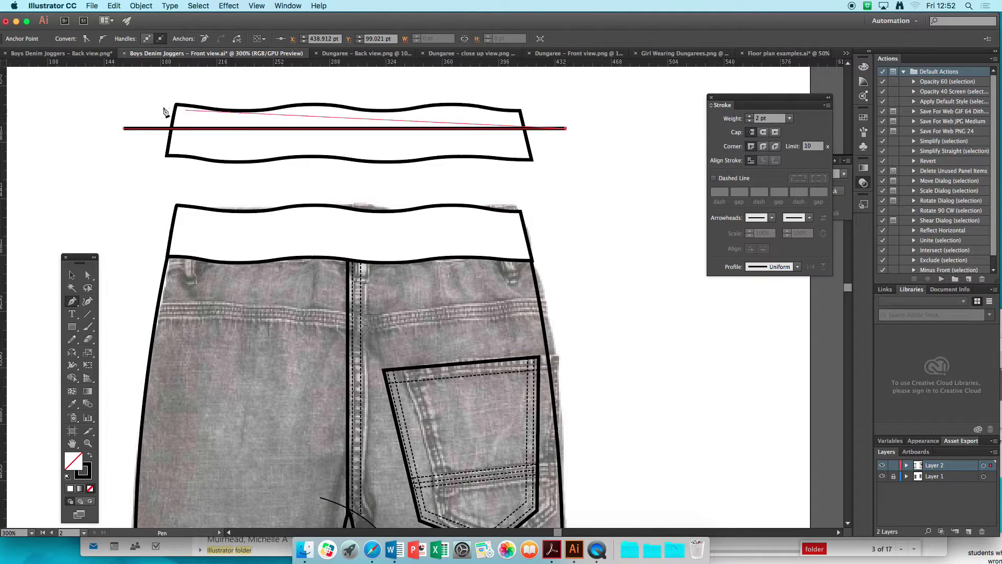
Apply the elastic gathering brush to the horizontal line across the waistband copy
left_click(71, 275)
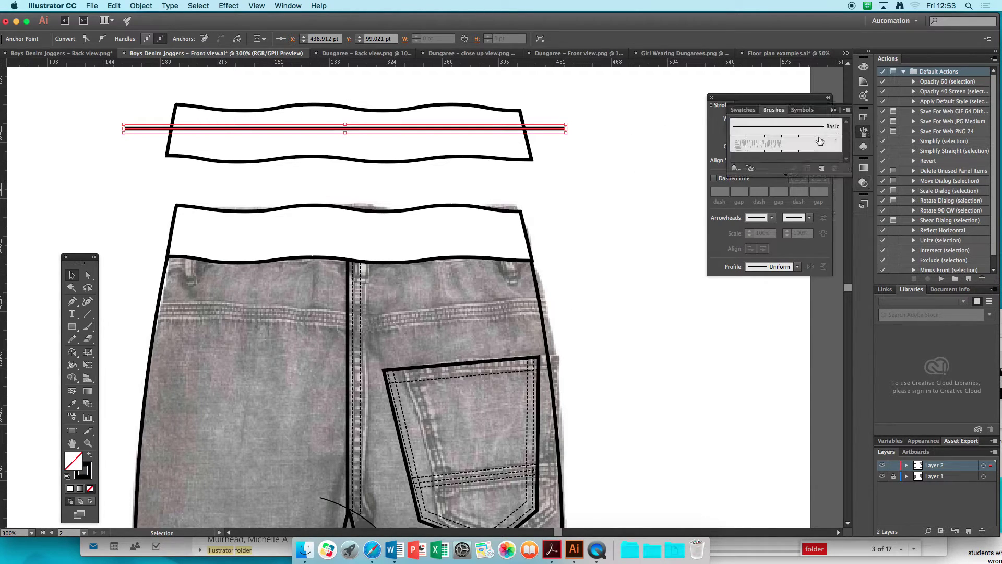
left_click(285, 6)
left_click(285, 5)
left_click(767, 146)
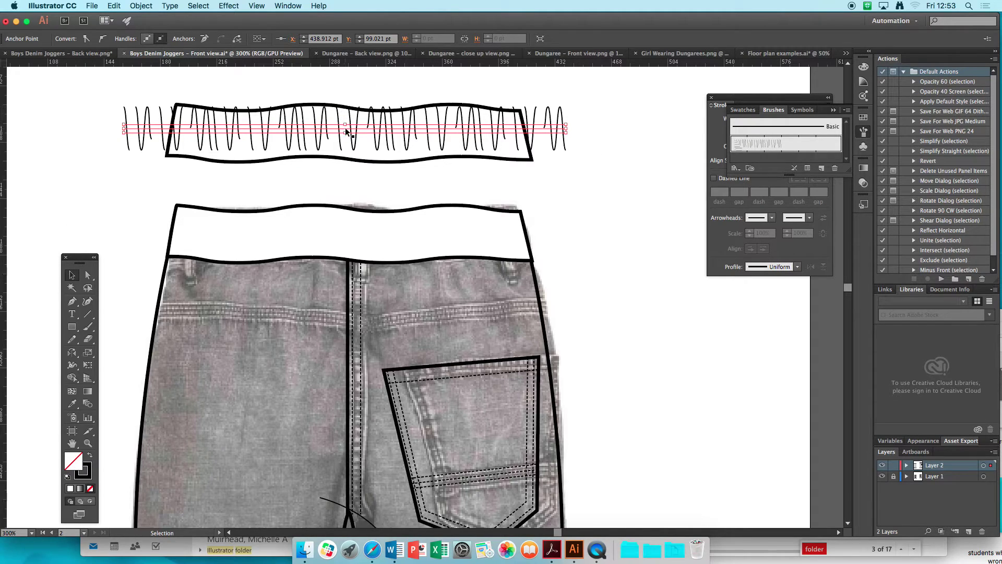
Nudge the waistband copy up slightly and bring it to the front, over the gathered line
left_click_drag(346, 127, 348, 123)
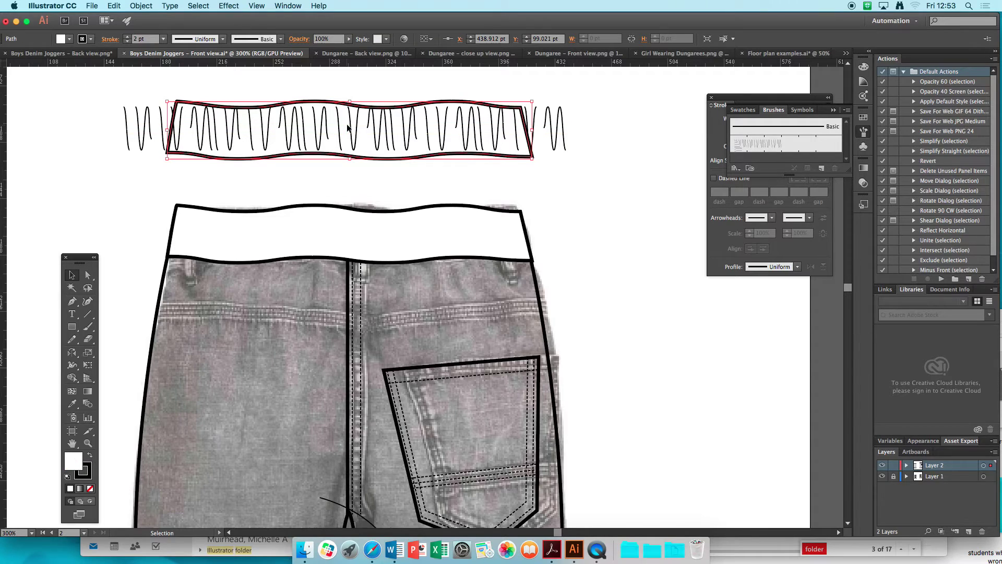
left_click(616, 156)
left_click(507, 110)
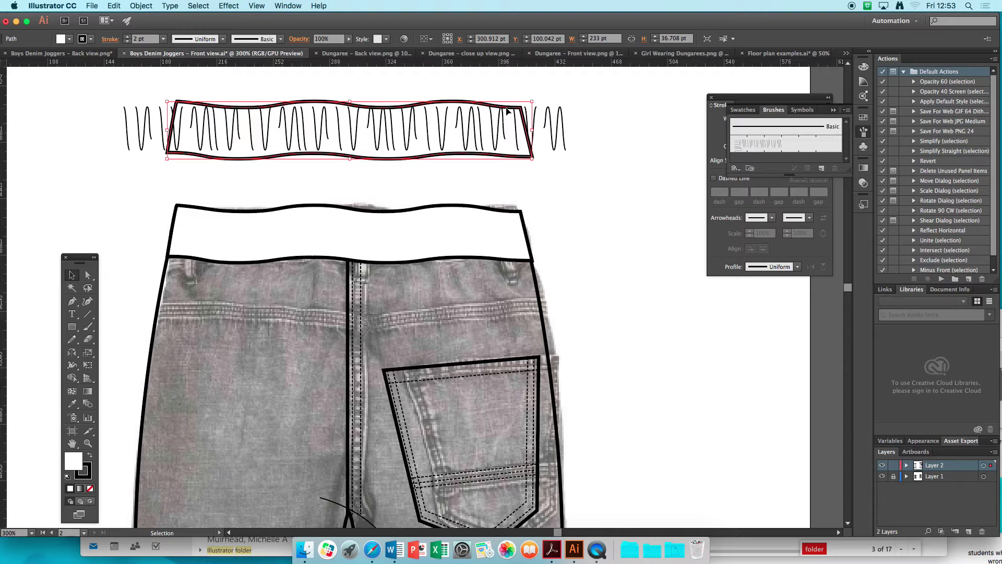
right_click(506, 111)
mouse_move(546, 255)
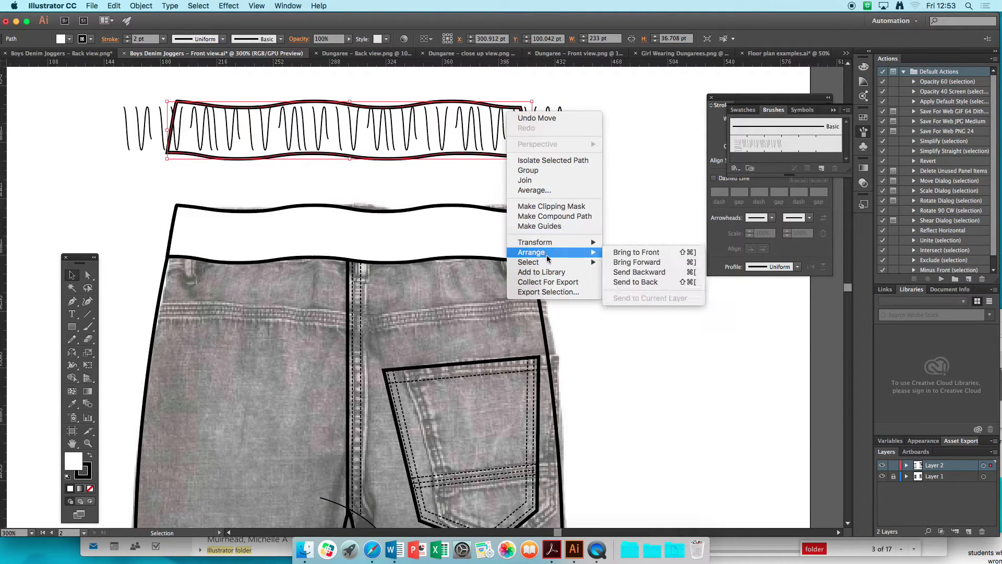
left_click(651, 254)
left_click(597, 165)
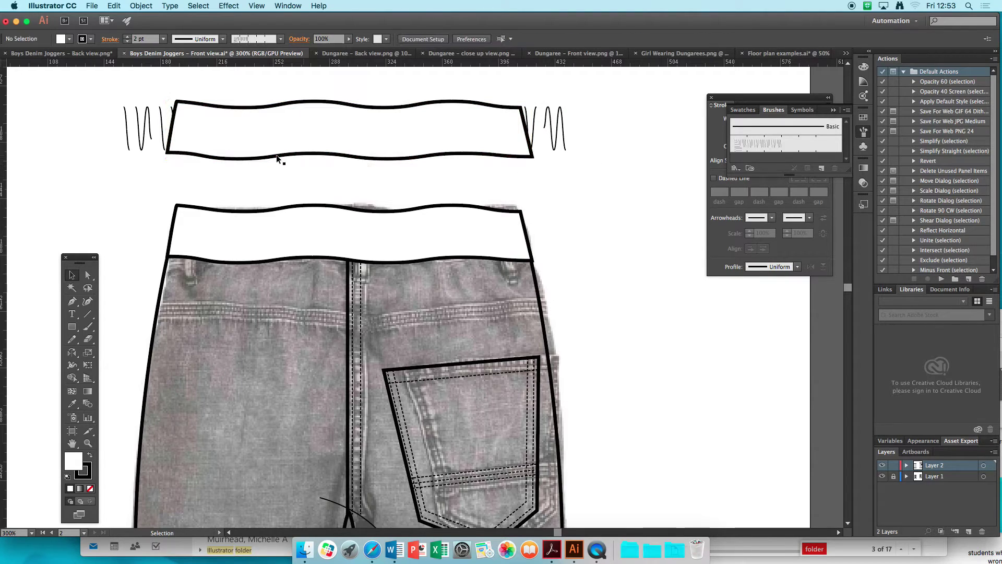
Clip the gathered line with the waistband copy as a clipping mask, and move the original white waistband up behind the clipped gathers
left_click_drag(94, 86, 581, 172)
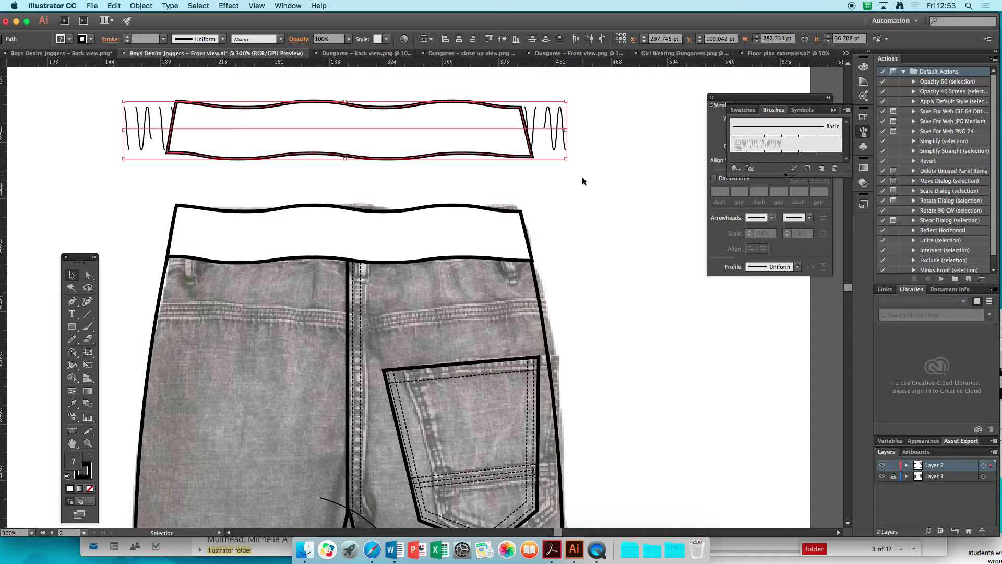
key("a")
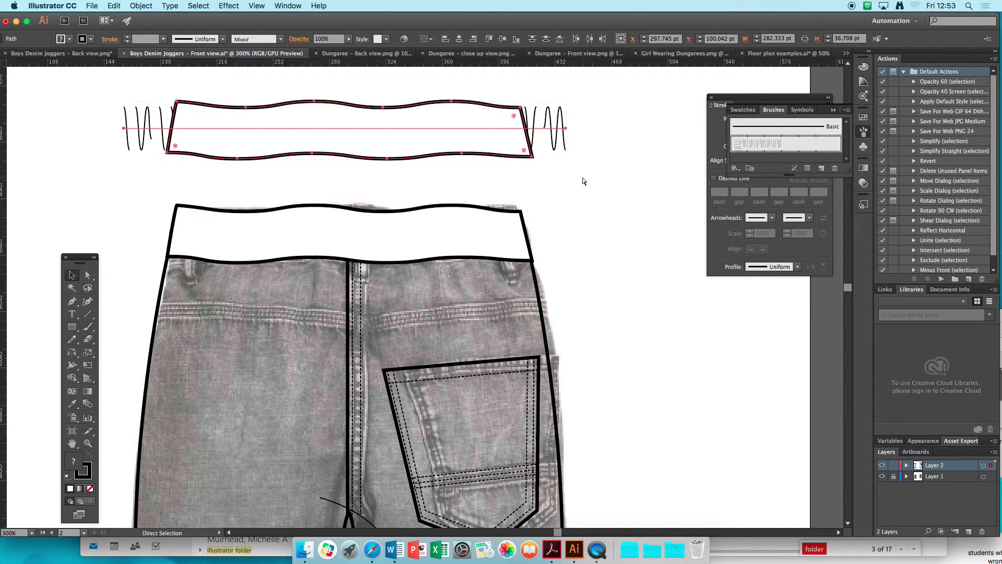
key("v")
key("super+7")
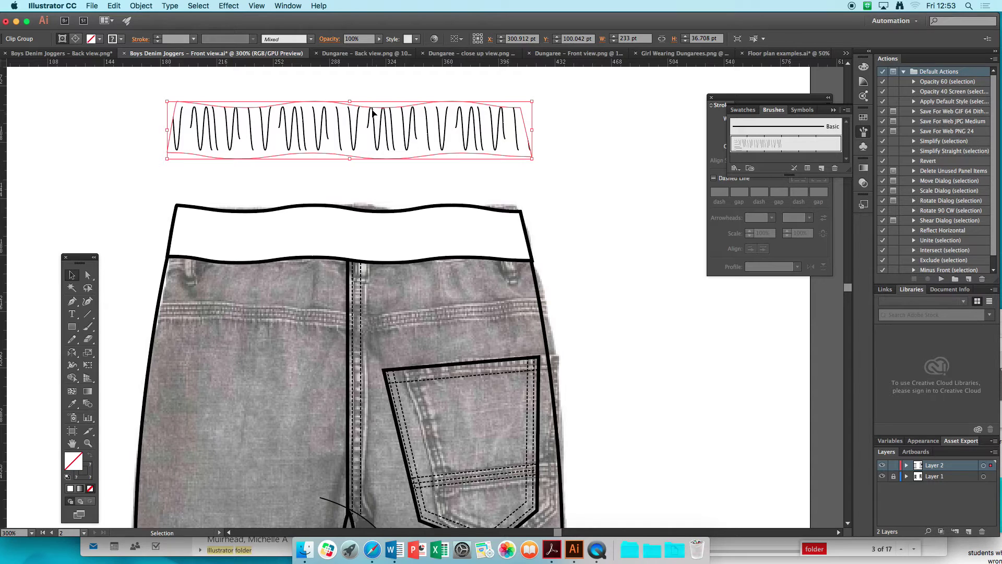
left_click_drag(364, 213, 367, 110)
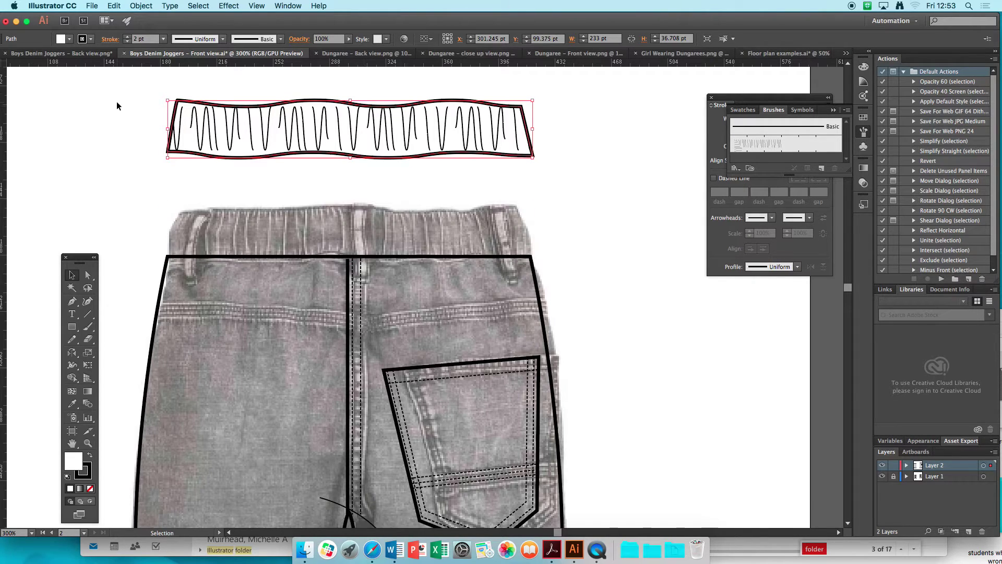
Group the clipped gathers with the white waistband and move the group down onto the top edge of the back-view trousers
left_click(114, 86)
left_click_drag(117, 90, 566, 166)
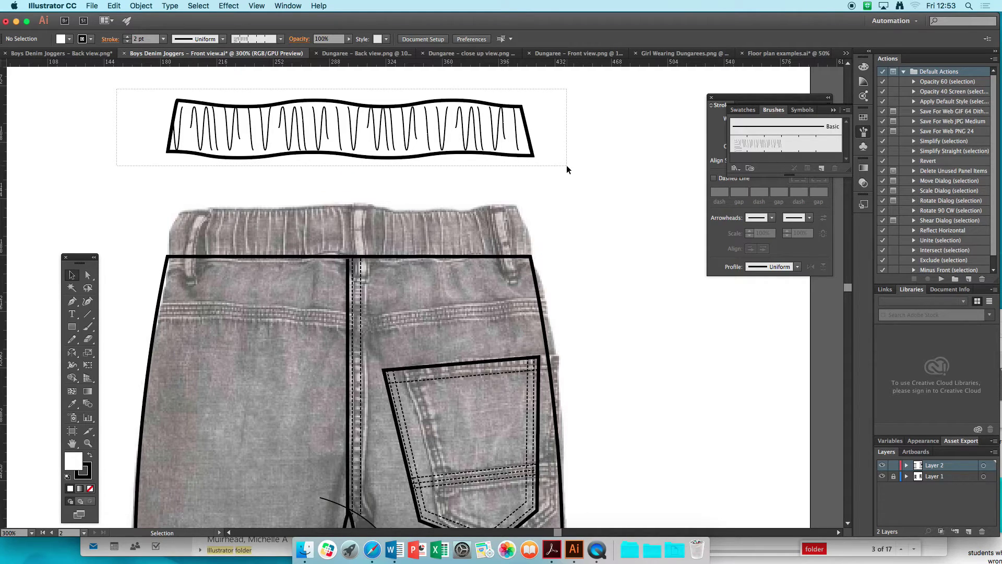
left_click_drag(566, 166, 567, 165)
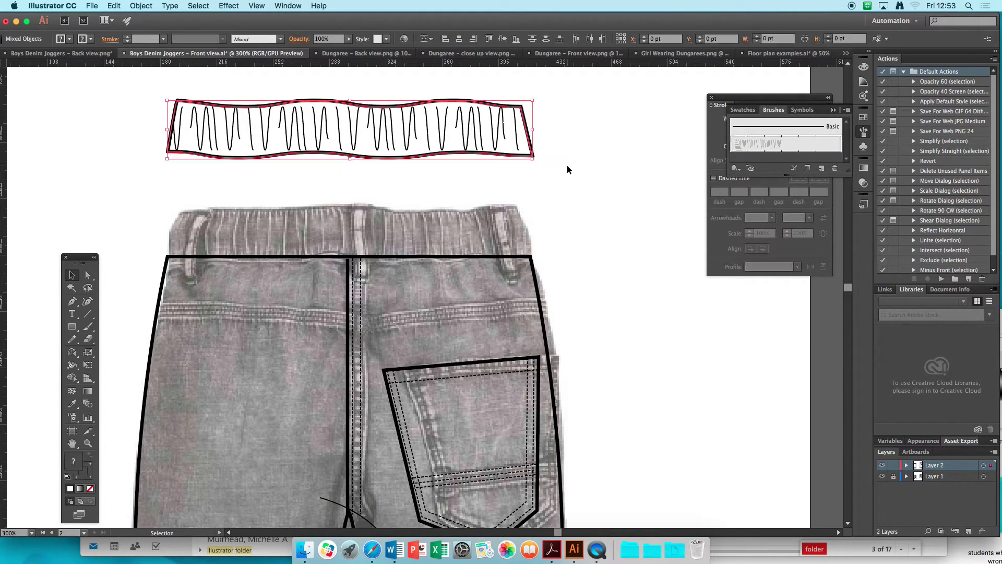
key("v")
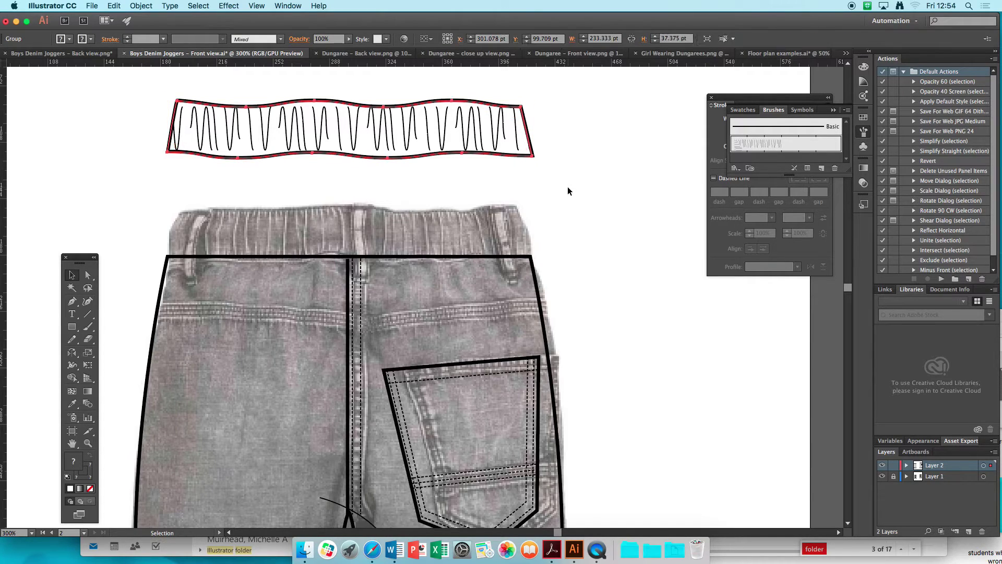
left_click_drag(333, 150, 335, 261)
key("super+minus")
key("super+minus")
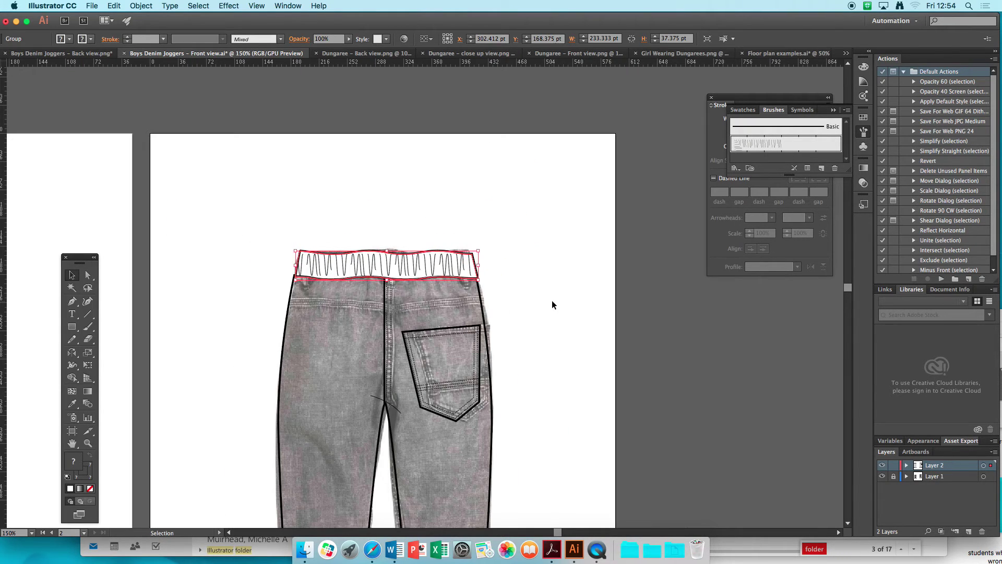
Fill the back-view trouser outline with a near-white colour, keeping its 2 pt black stroke
scroll(543, 301, "down", 5)
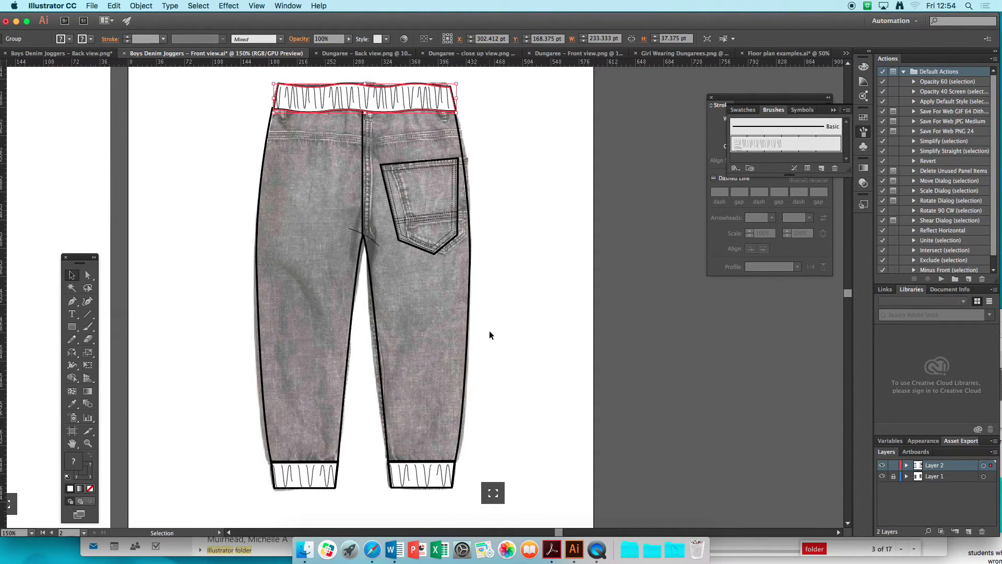
left_click_drag(516, 337, 232, 305)
left_click_drag(525, 358, 250, 319)
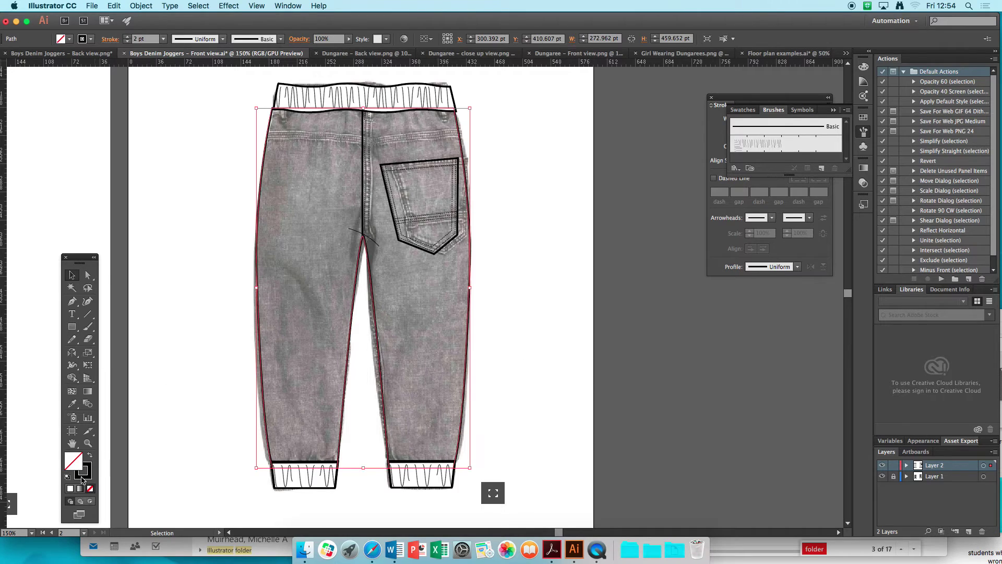
double_click(76, 466)
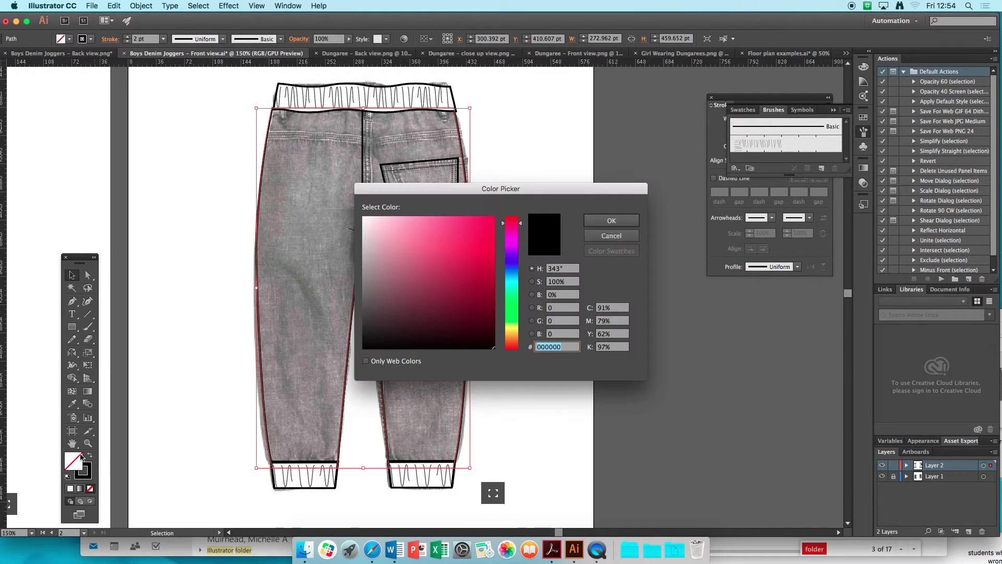
left_click(364, 218)
left_click(602, 222)
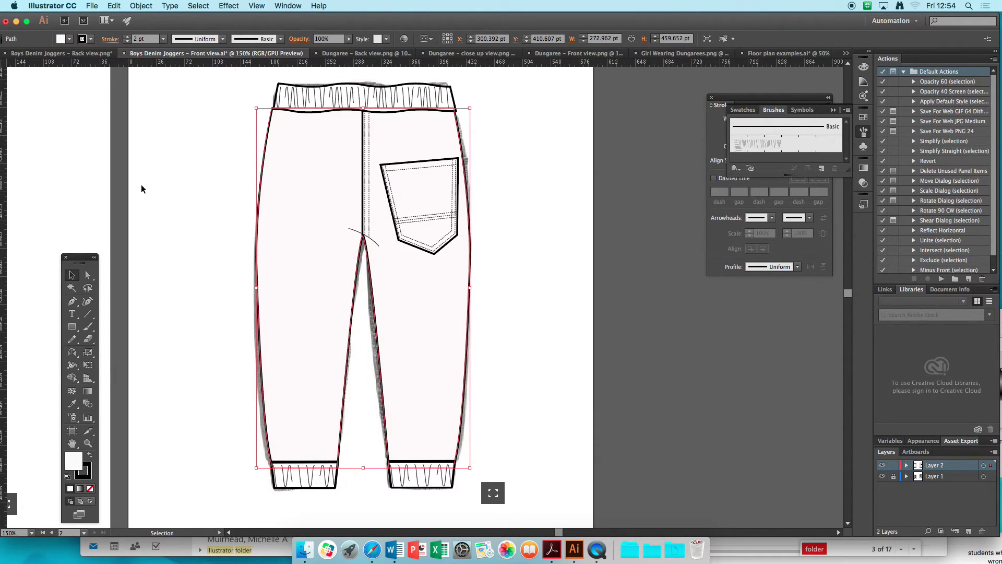
left_click(531, 197)
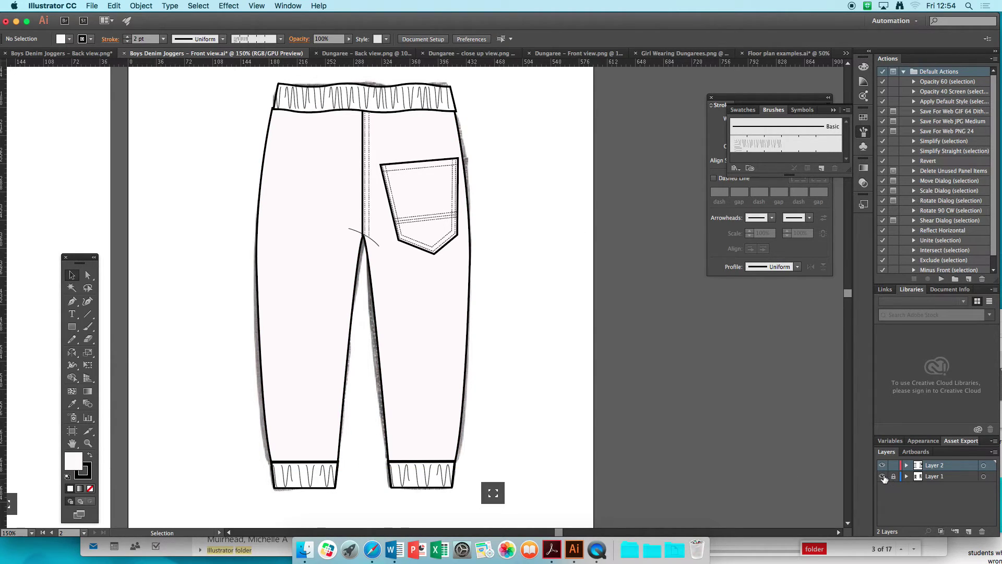
Hide Layer 1 with the reference photos so only the line drawings show on both artboards
key("super+minus")
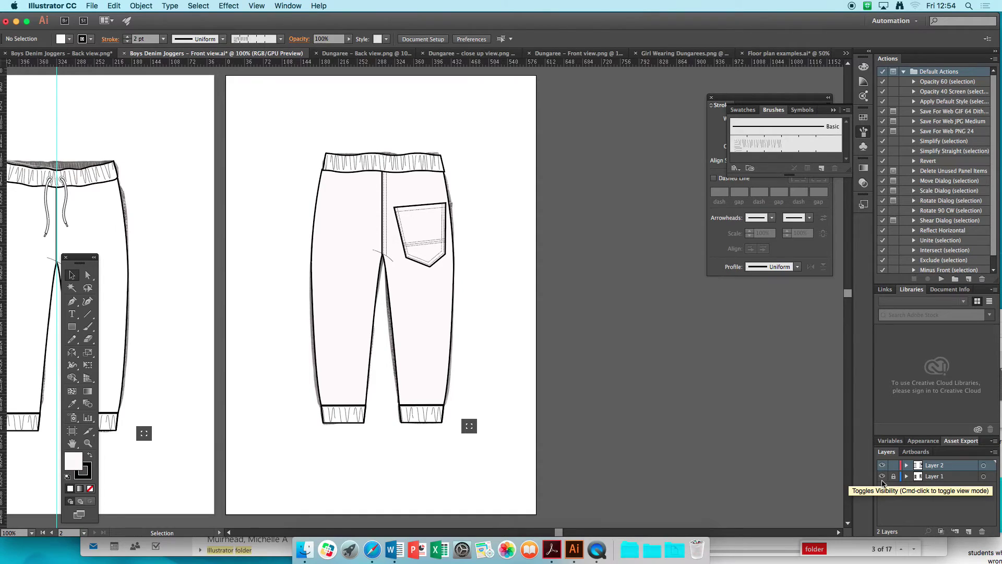
left_click(882, 477)
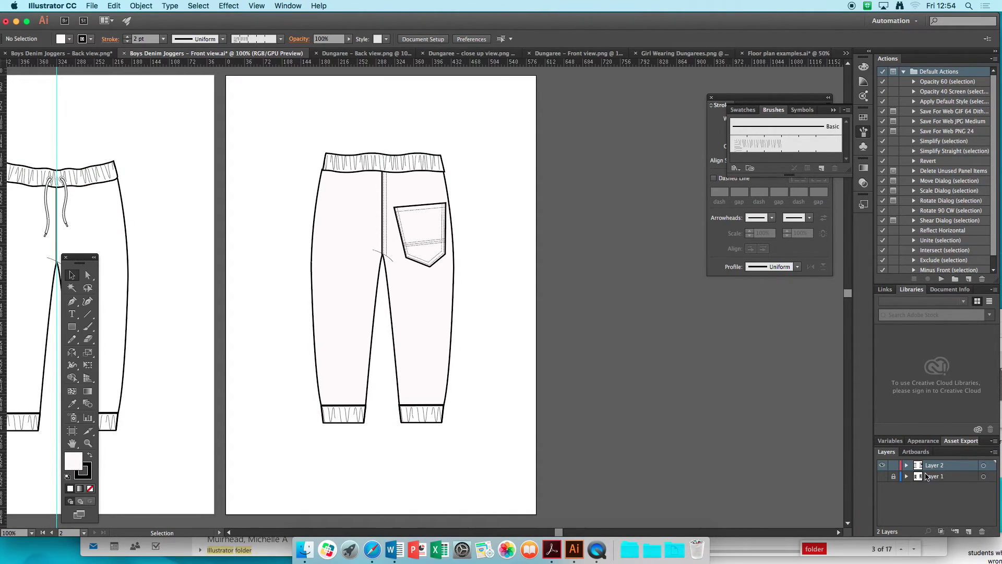
scroll(423, 471, "left", 6)
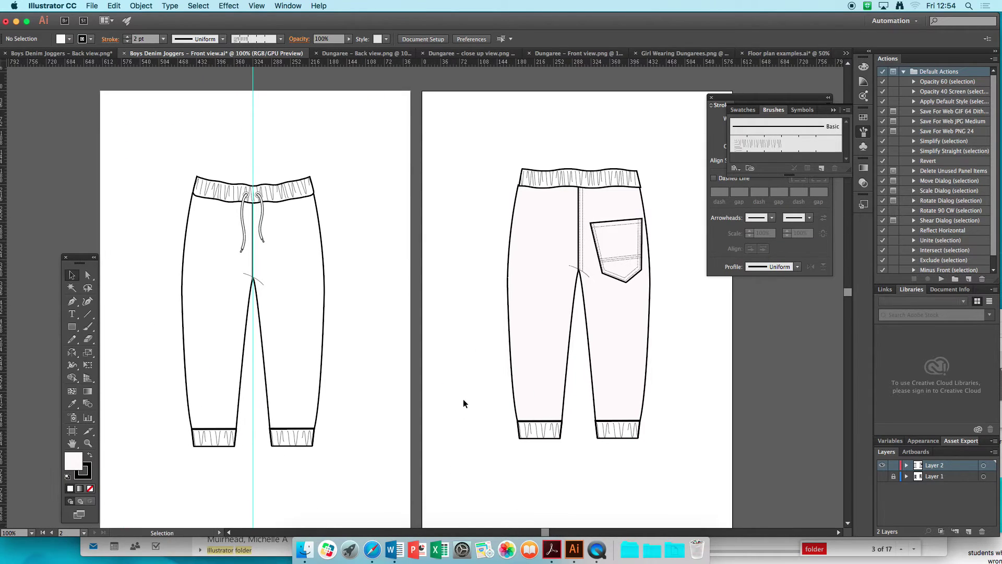
Move the entire back-view drawing about 22 pt left and 10 pt down on its artboard
left_click_drag(489, 151, 678, 463)
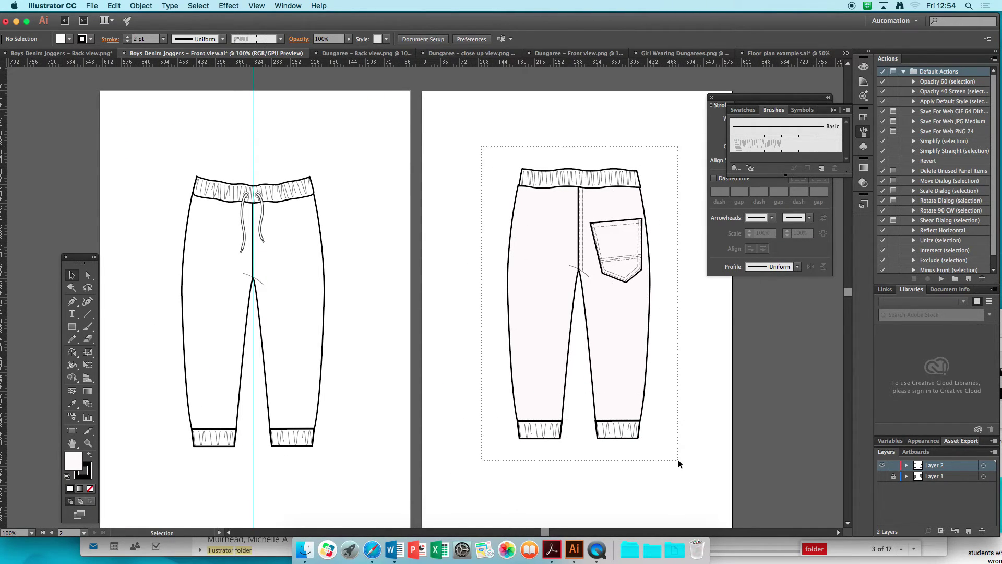
left_click_drag(594, 188, 588, 196)
left_click(641, 224)
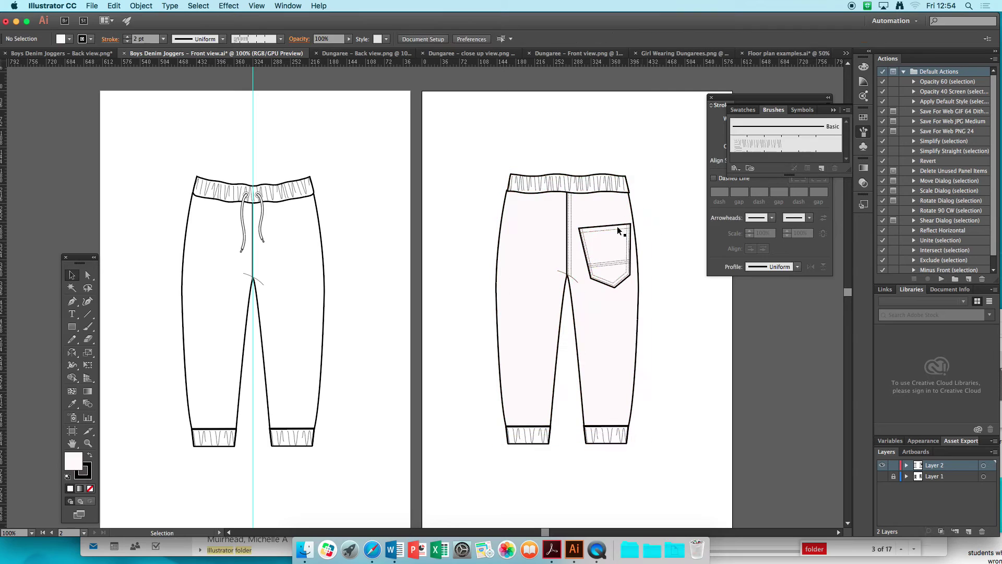
Nudge the back view's waistband group slightly up and left to align it with the trousers' top corners
left_click(87, 443)
left_click(567, 248)
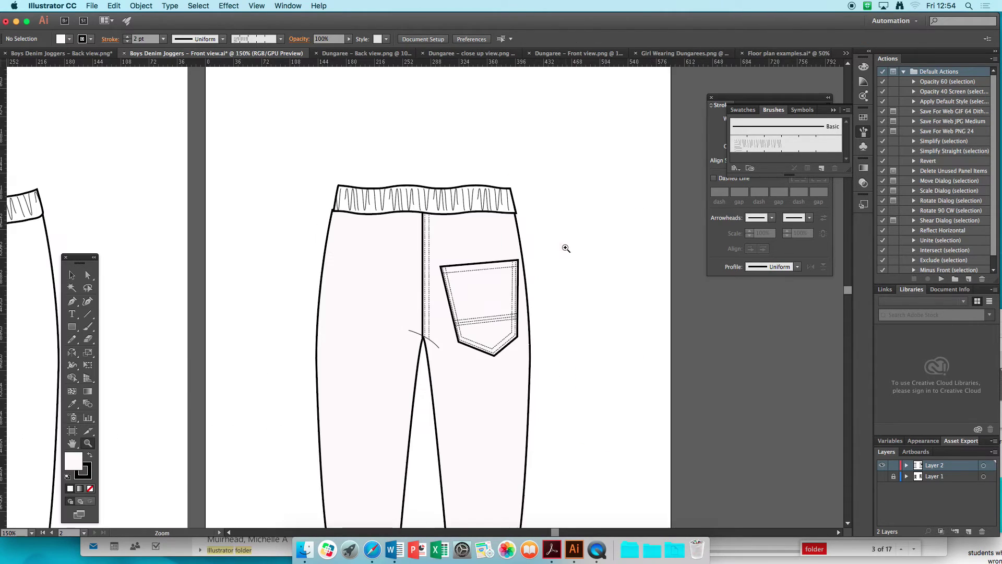
left_click(472, 290)
left_click(73, 276)
left_click_drag(231, 118, 476, 175)
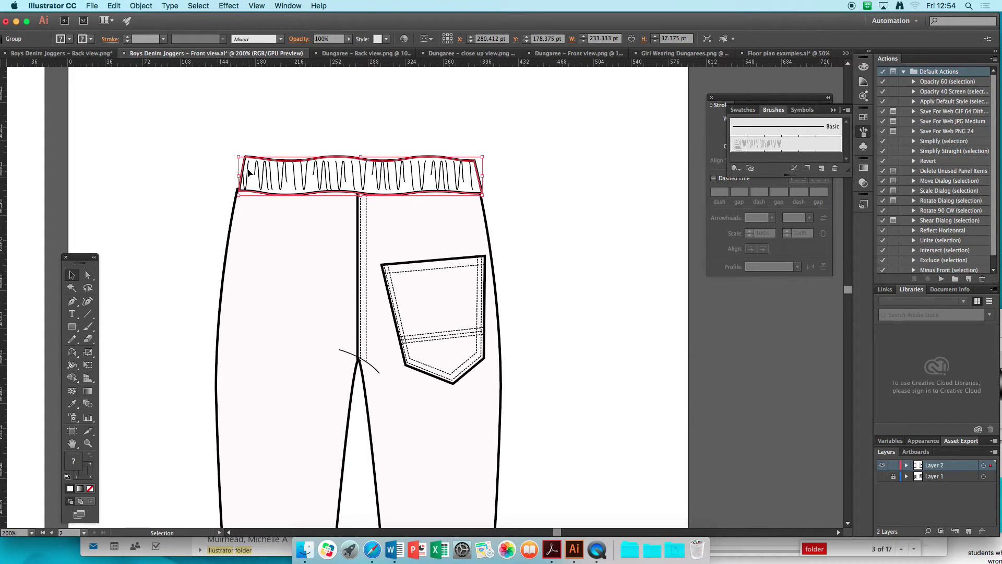
left_click_drag(256, 170, 254, 167)
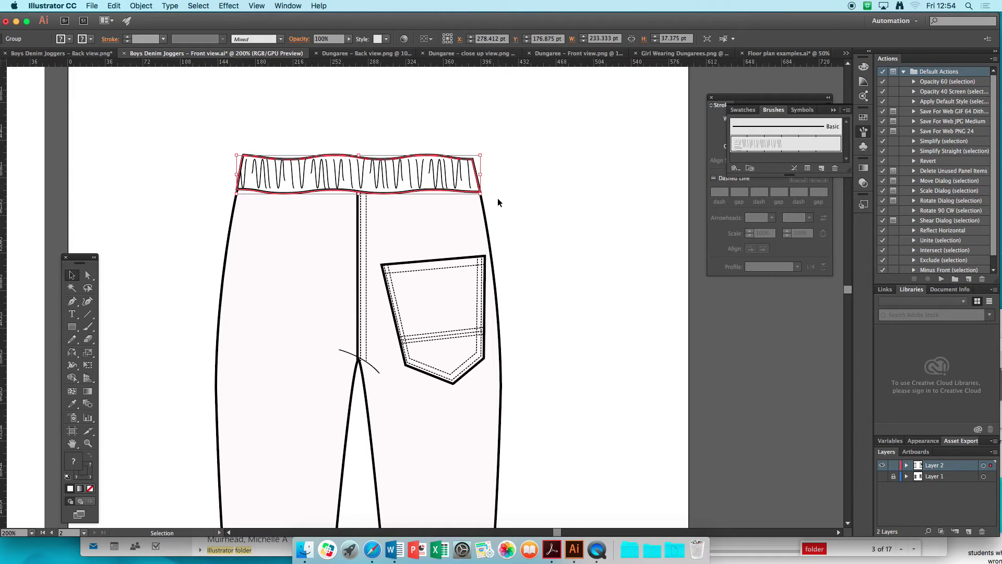
left_click(535, 188)
Copy the back waistband group to the front-view artboard and position it over the front waistband
left_click_drag(221, 144, 501, 182)
key("space")
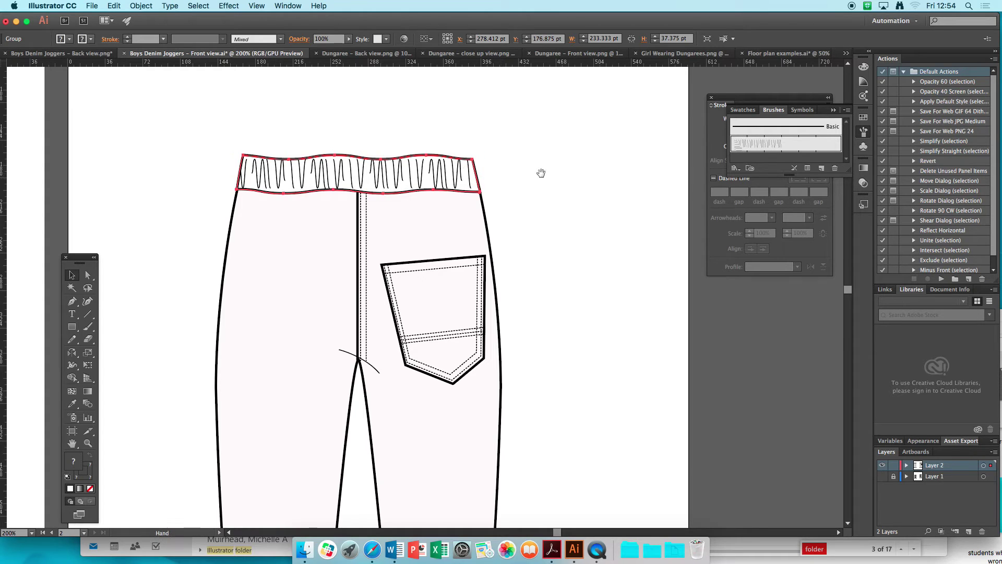
scroll(529, 173, "left", 15)
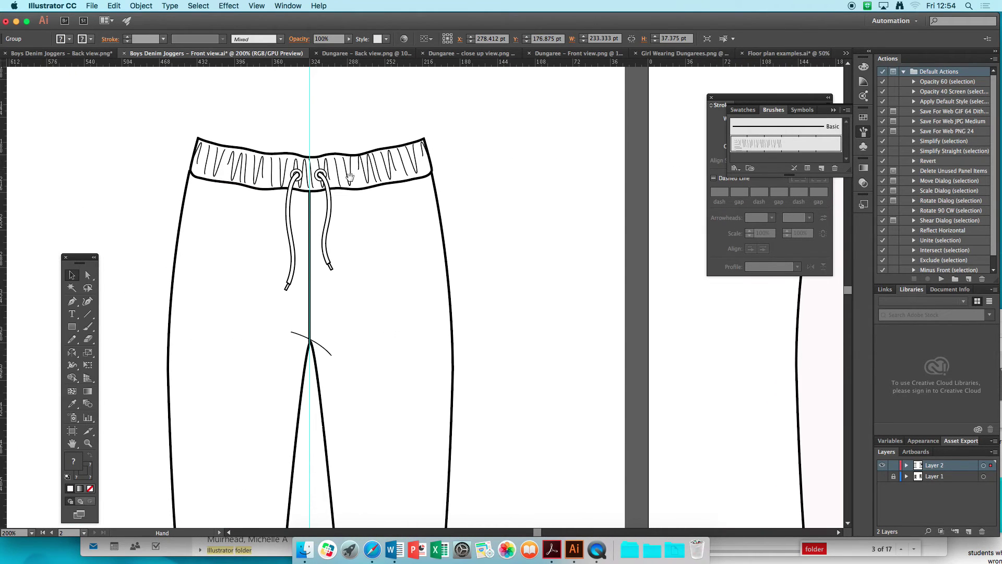
left_click(454, 182)
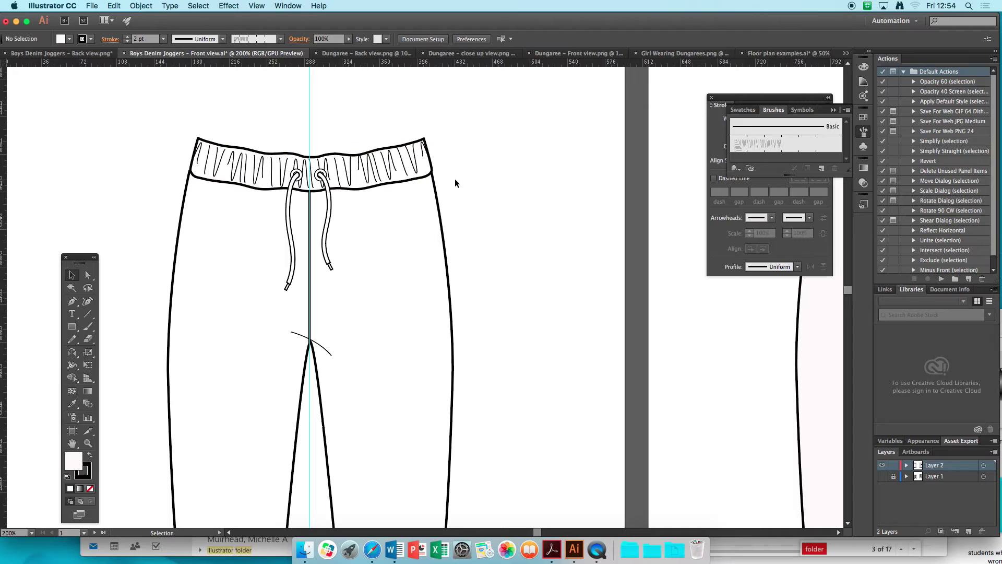
key("super+v")
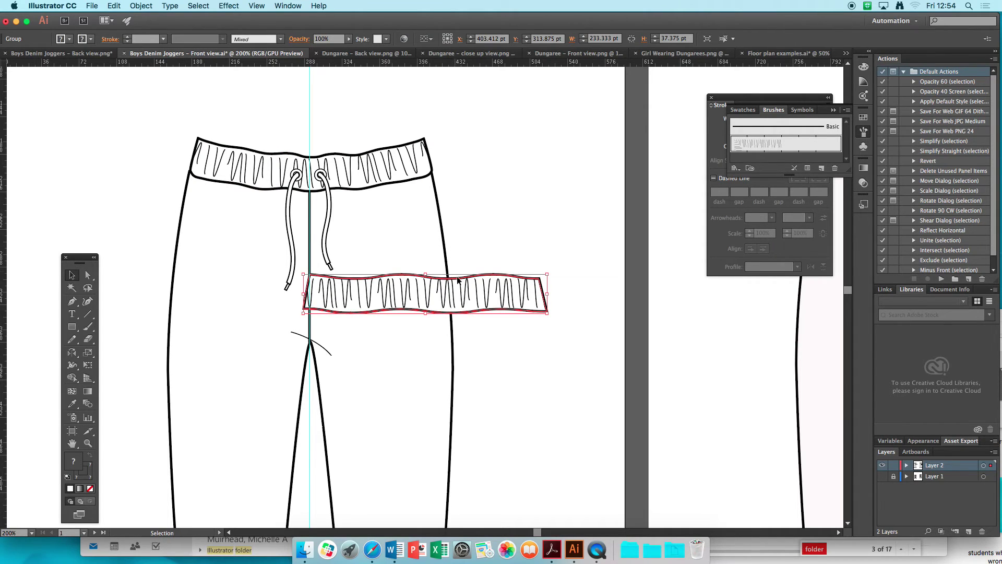
left_click_drag(457, 279, 346, 143)
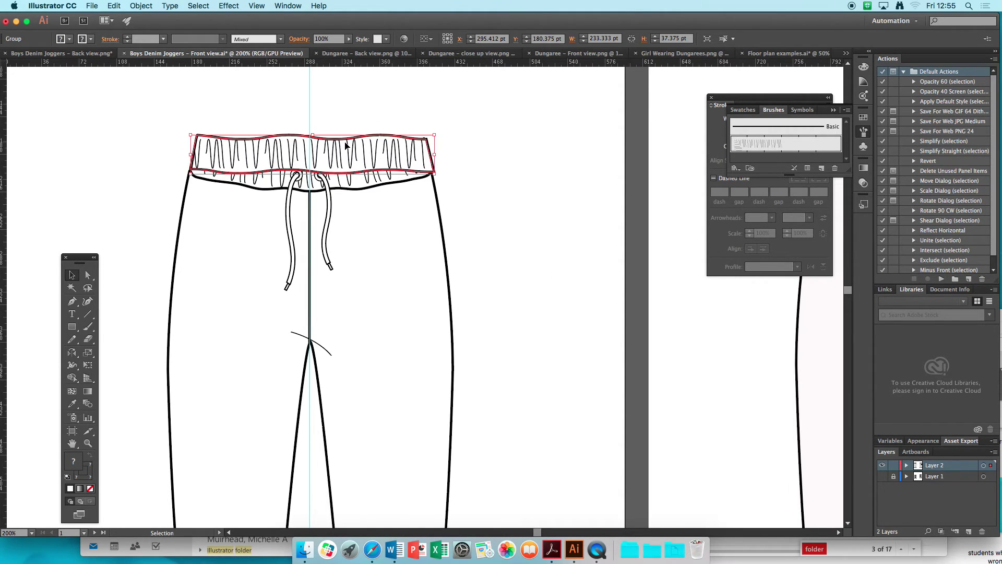
Send the copied back waistband to the back, behind the front waistband and drawstrings
right_click(347, 144)
mouse_move(397, 231)
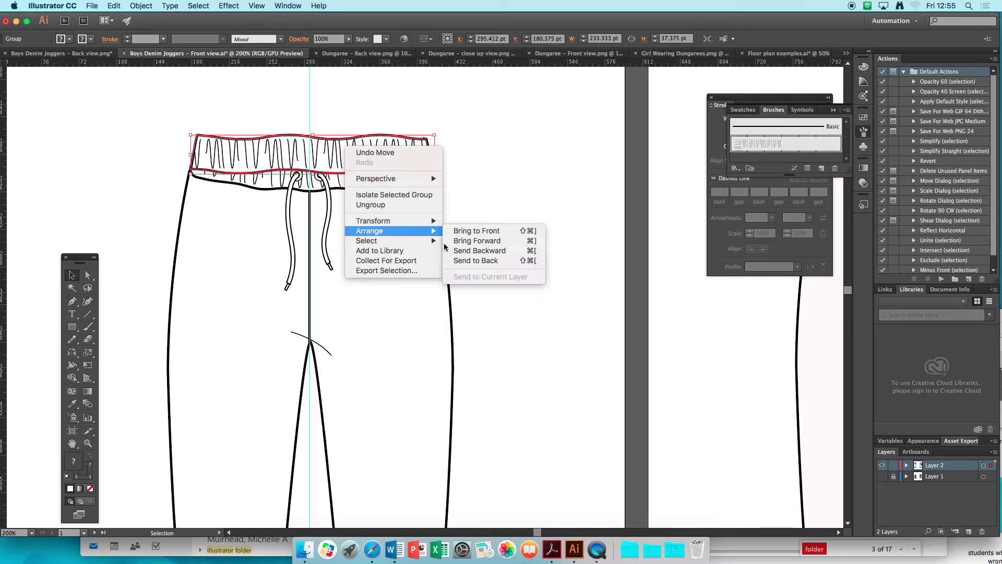
left_click(461, 261)
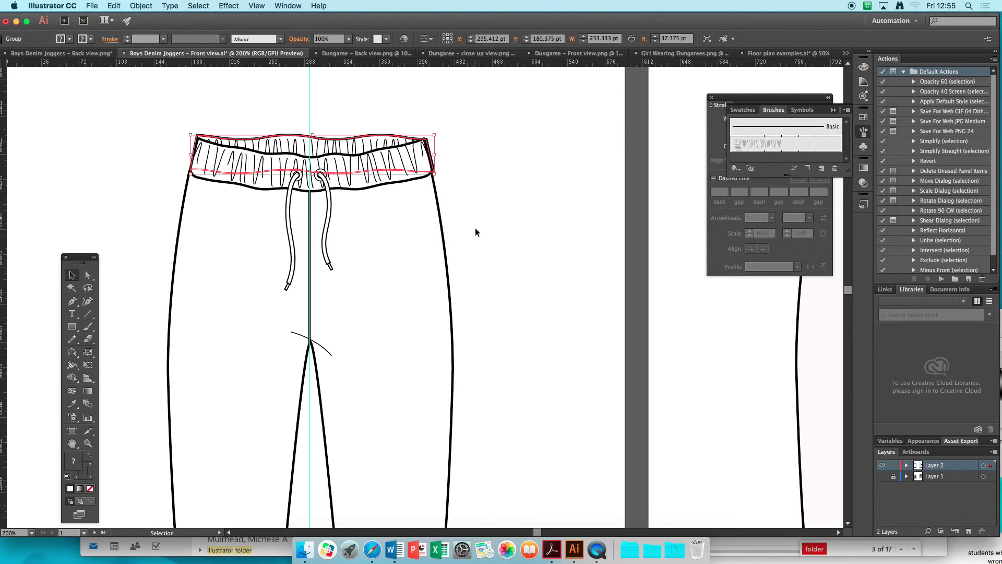
left_click(475, 228)
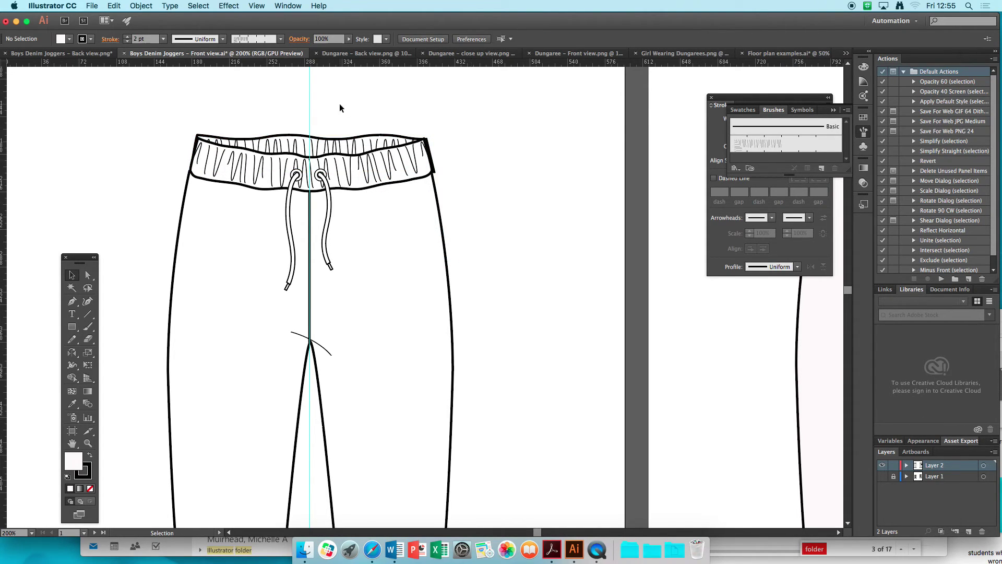
Narrow the copied back waistband from both sides to about 230 pt wide and nudge it slightly up behind the front waistband
left_click(342, 148)
left_click_drag(435, 155, 433, 155)
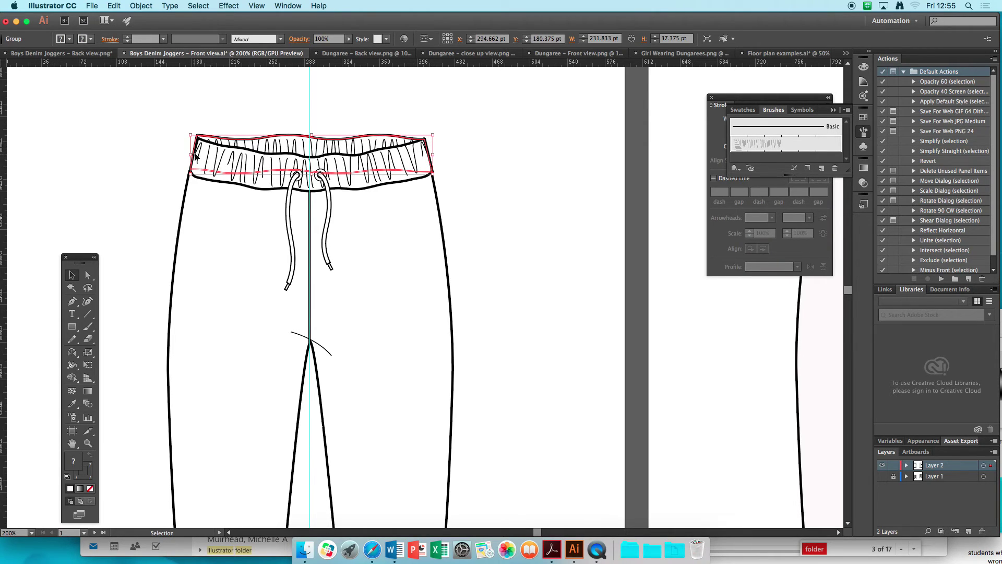
left_click_drag(192, 154, 194, 155)
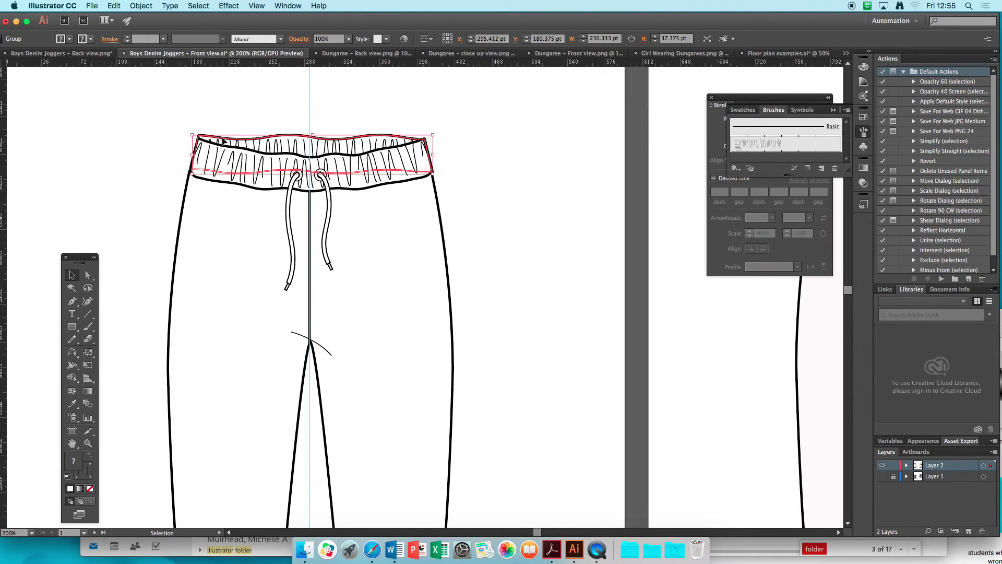
key("Down")
key("Down")
key("Up")
key("Up")
key("Up")
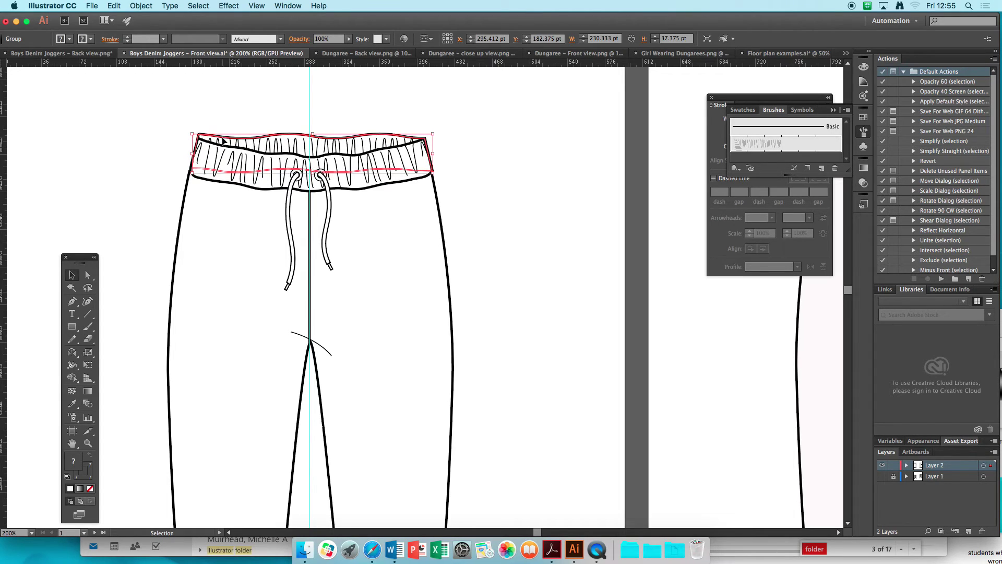
left_click(82, 210)
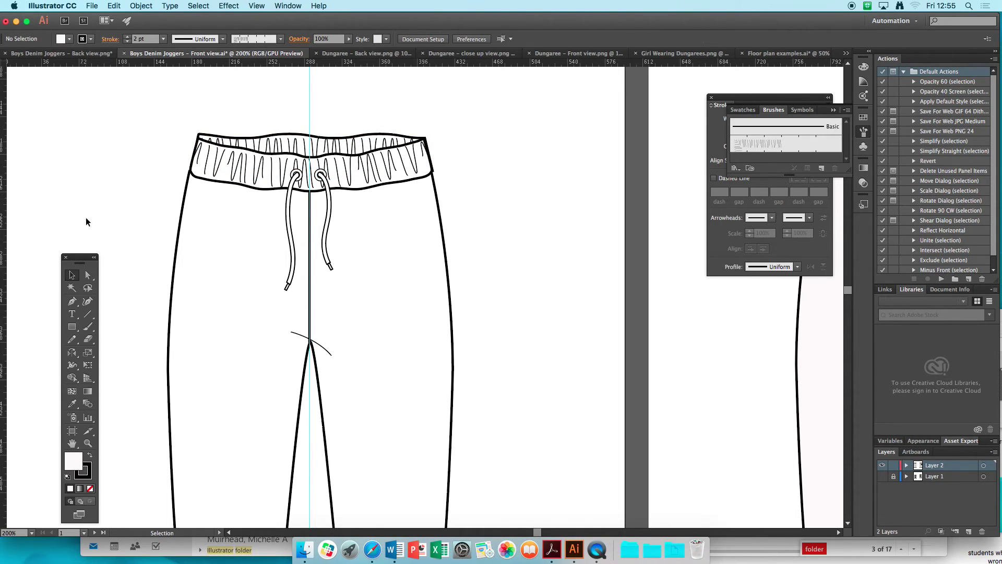
Move the front waistband's upper-left corner anchor slightly up to meet the corner of the back waistband
left_click(88, 443)
left_click(253, 141)
left_click(427, 320)
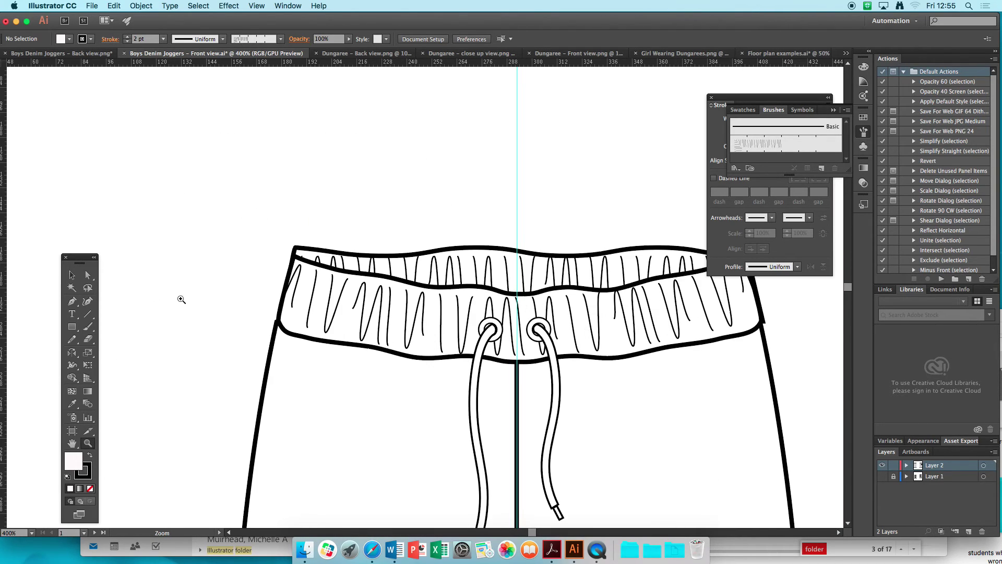
left_click(87, 274)
left_click(305, 264)
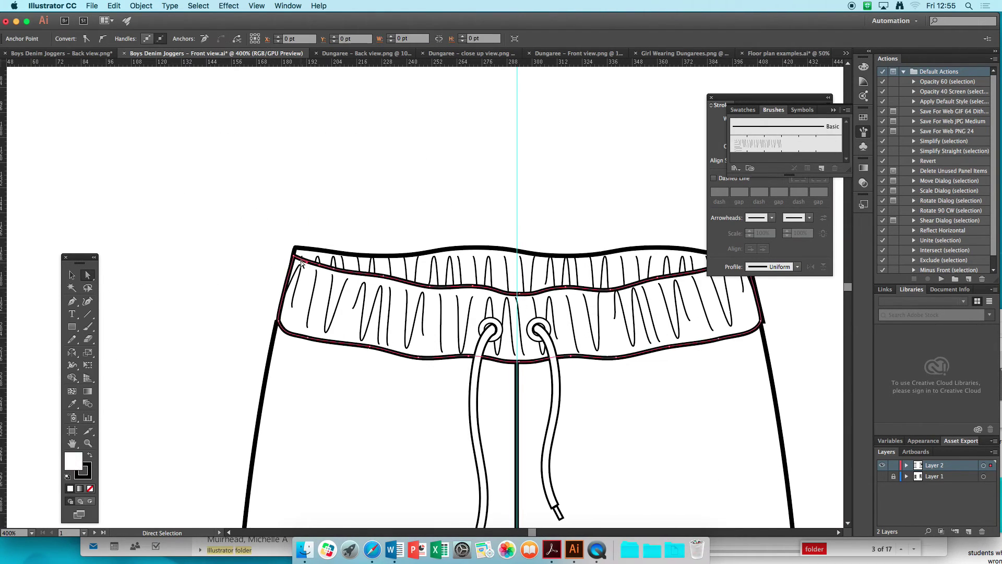
left_click(296, 254)
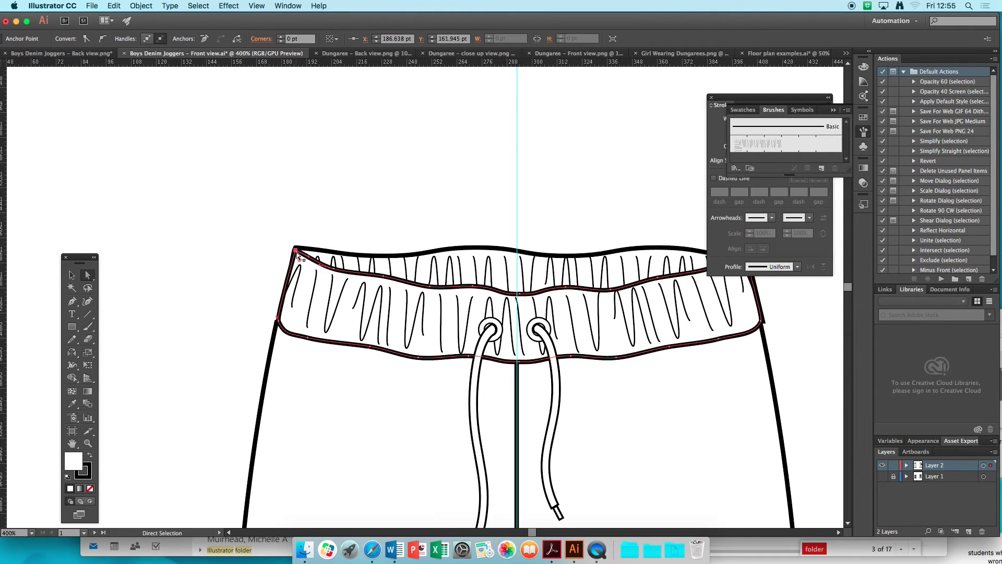
left_click(175, 321)
Examine the joggers' front and back views side by side on their artboards
key("super+minus")
key("super+minus")
key("super+minus")
key("super+minus")
key("super+minus")
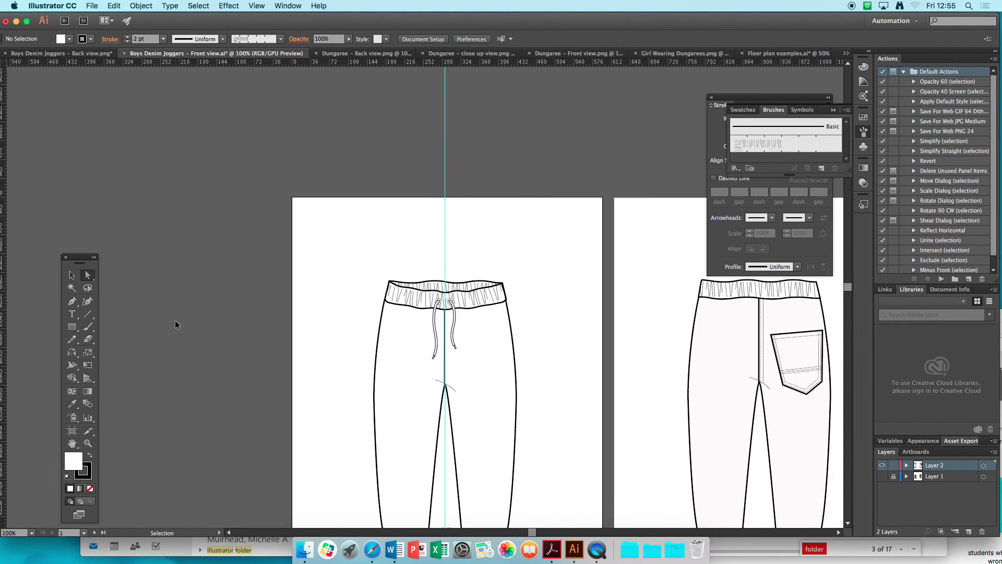
key("space")
left_click_drag(343, 412, 291, 352)
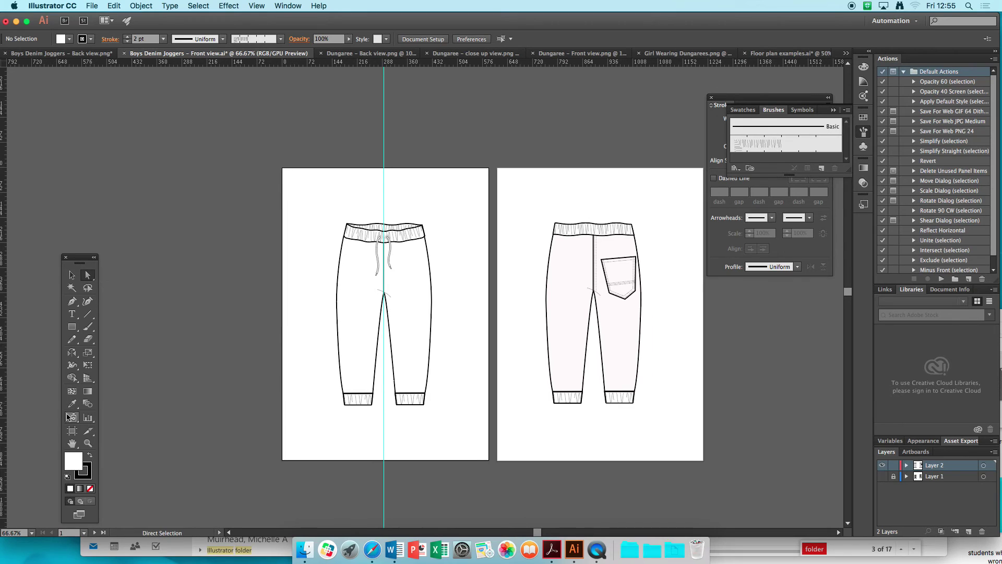
left_click(87, 443)
left_click(72, 275)
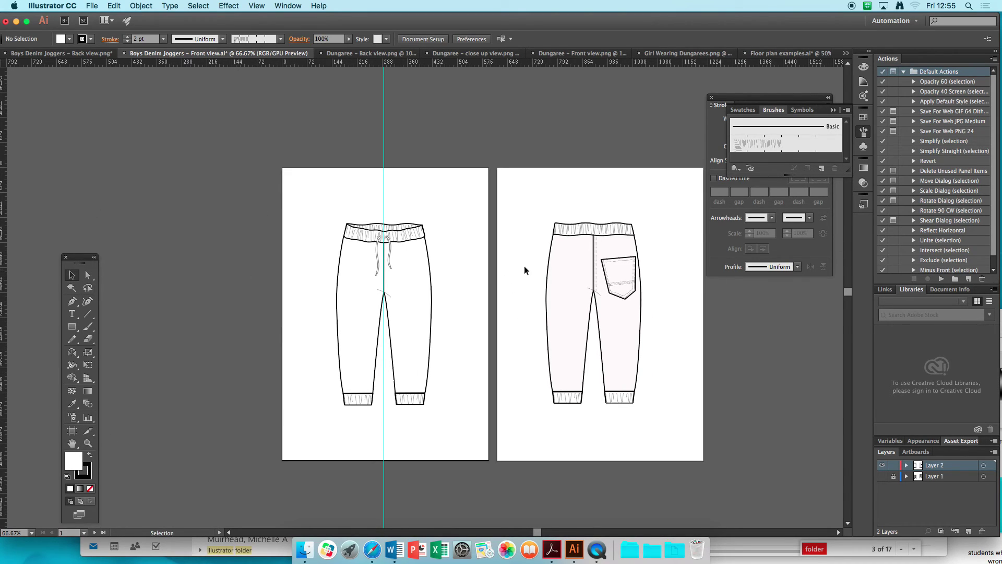
Group all parts of the back view together, and separately group all parts of the front view
left_click_drag(507, 199, 685, 420)
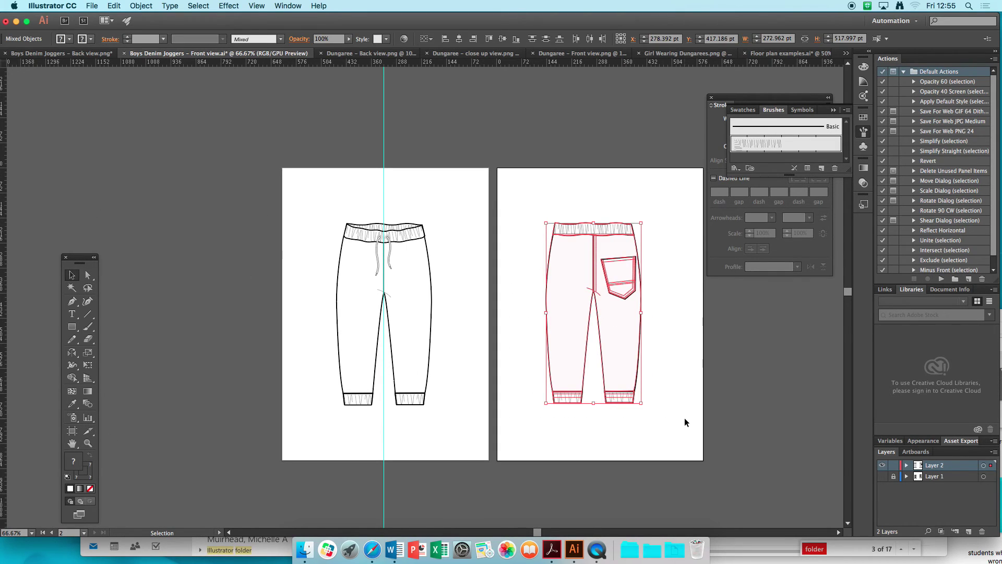
left_click_drag(535, 171, 659, 407)
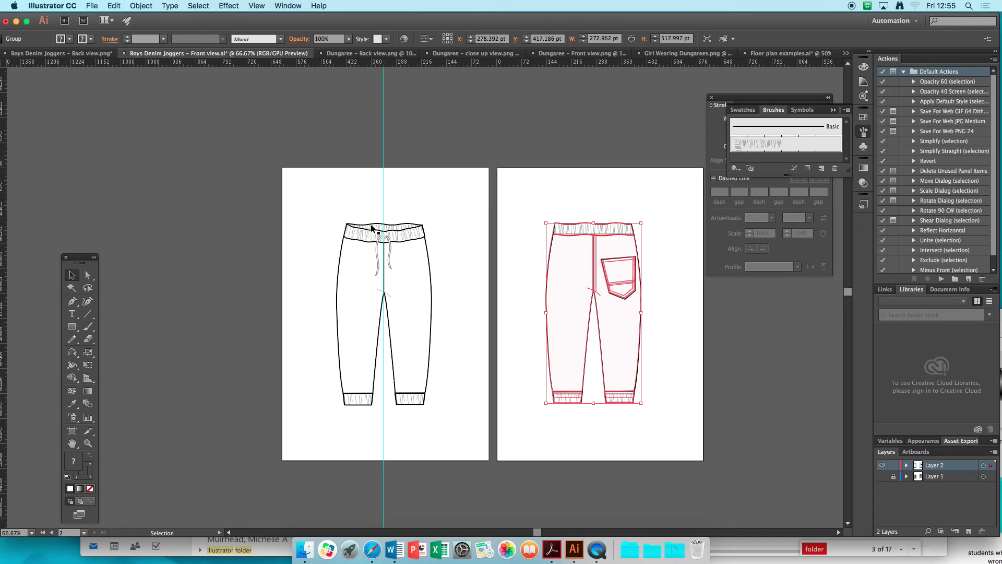
left_click_drag(317, 225, 469, 429)
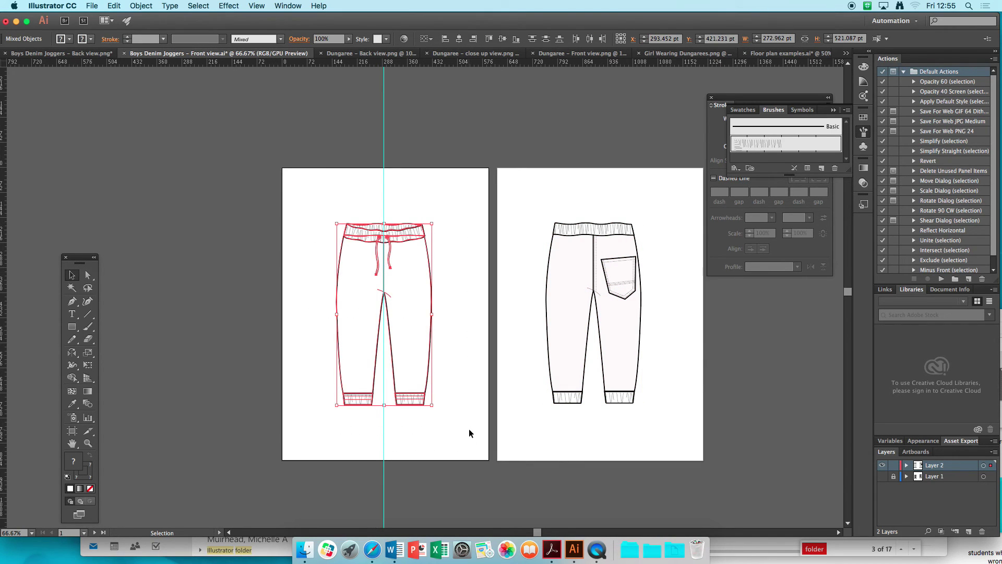
key("super+g")
Move the grouped back view onto the front view's artboard, offset up and to the right, and send it behind the front view
left_click(547, 369)
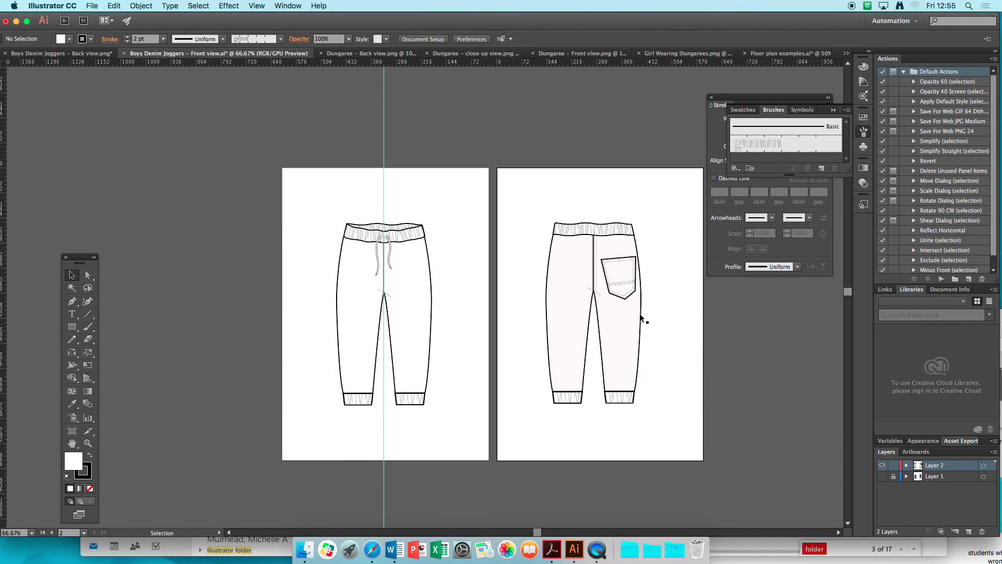
left_click_drag(616, 267, 432, 249)
right_click(431, 250)
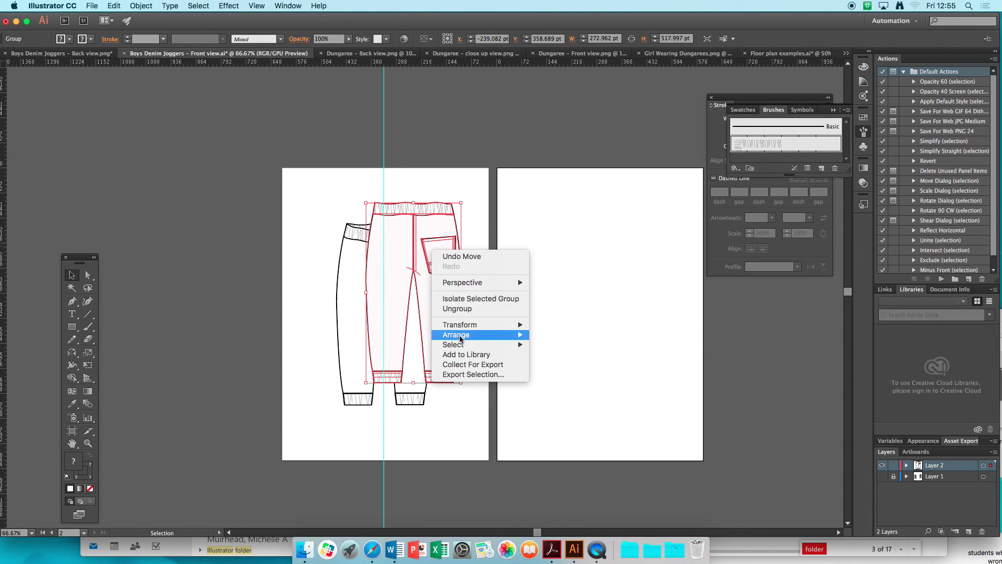
mouse_move(473, 334)
left_click(583, 366)
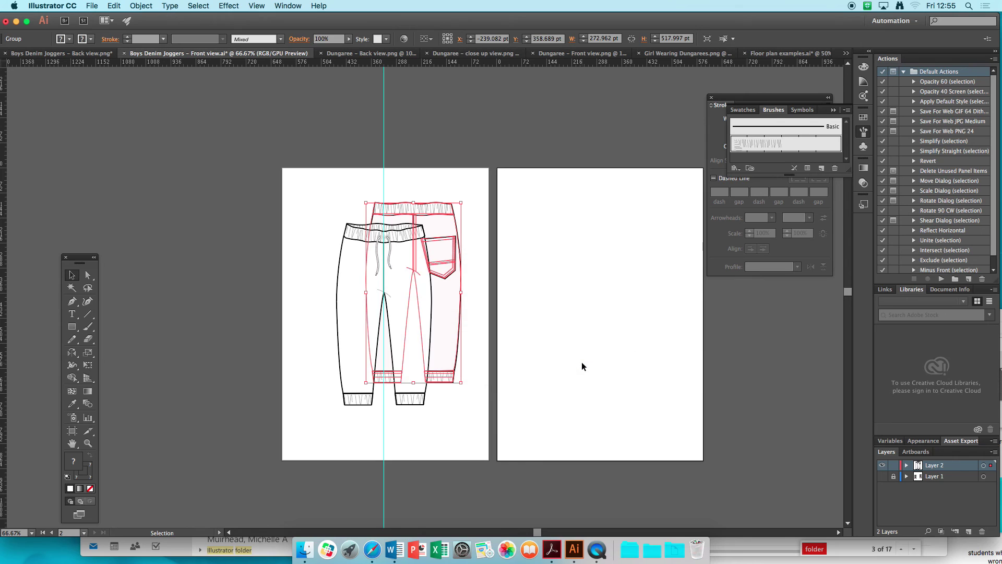
Shift the grouped front view slightly left and down where it overlaps the back view, and check the layered arrangement up close
left_click(531, 360)
left_click_drag(382, 255, 371, 259)
left_click(503, 231)
left_click(88, 443)
left_click(394, 353)
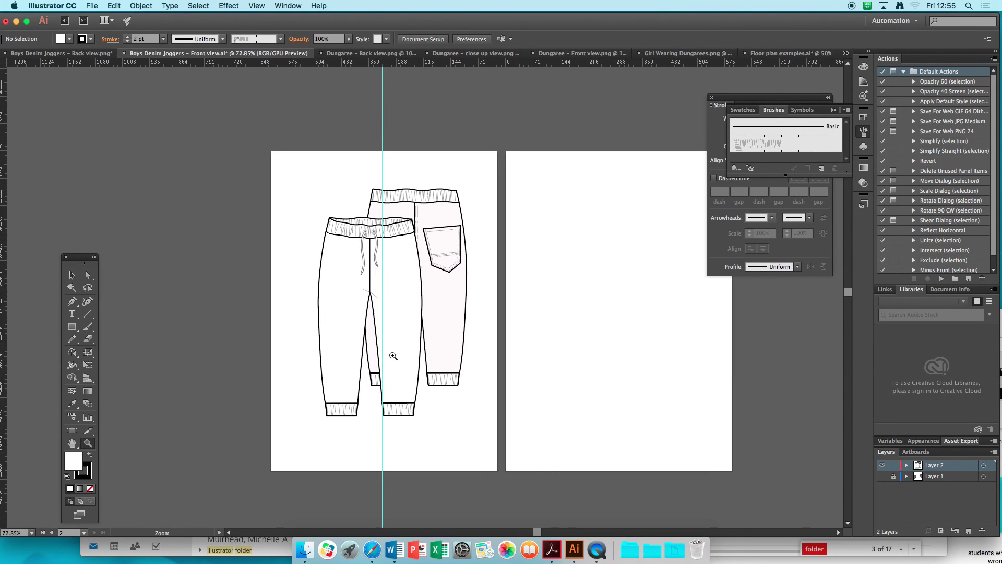
left_click(477, 333)
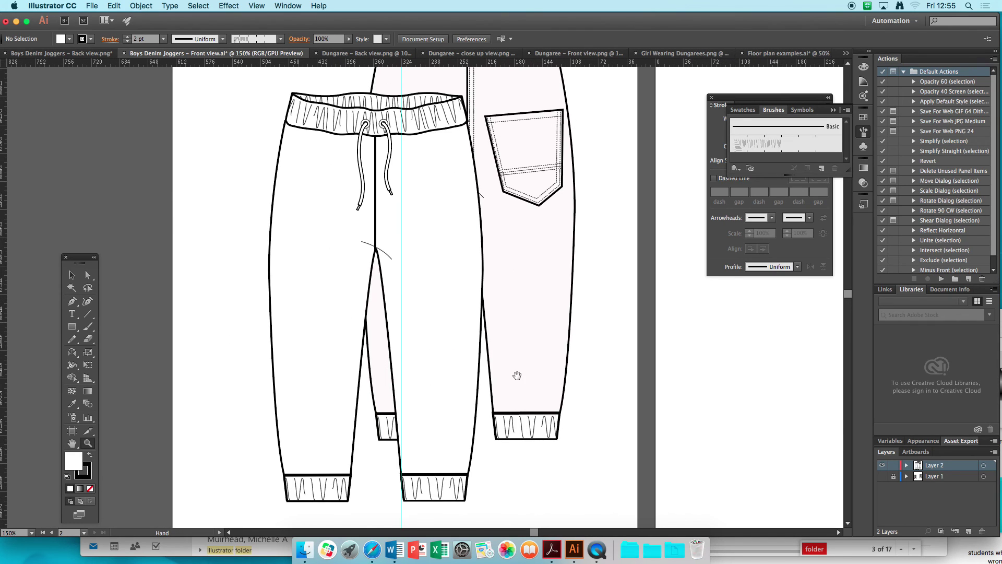
left_click(528, 422, "alt")
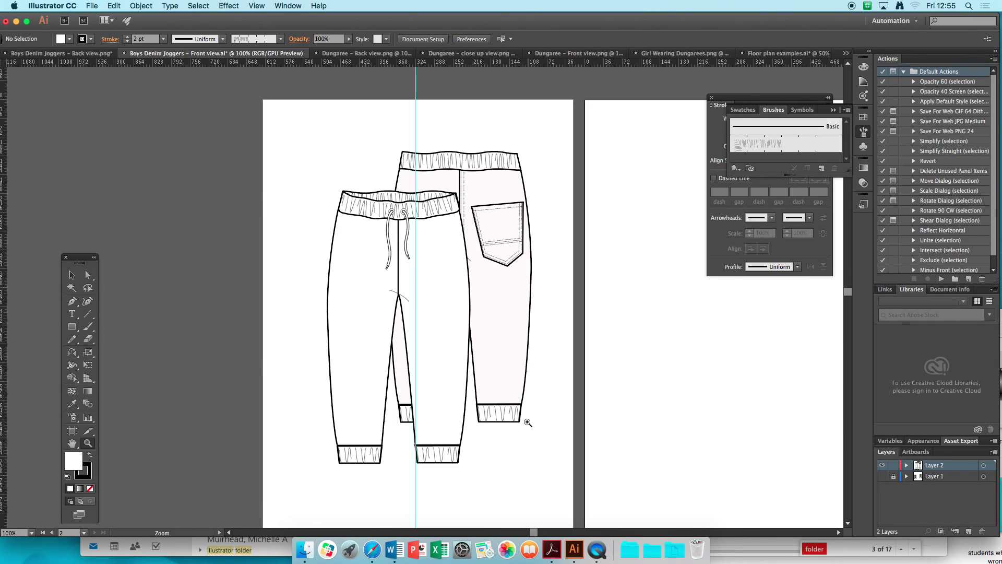